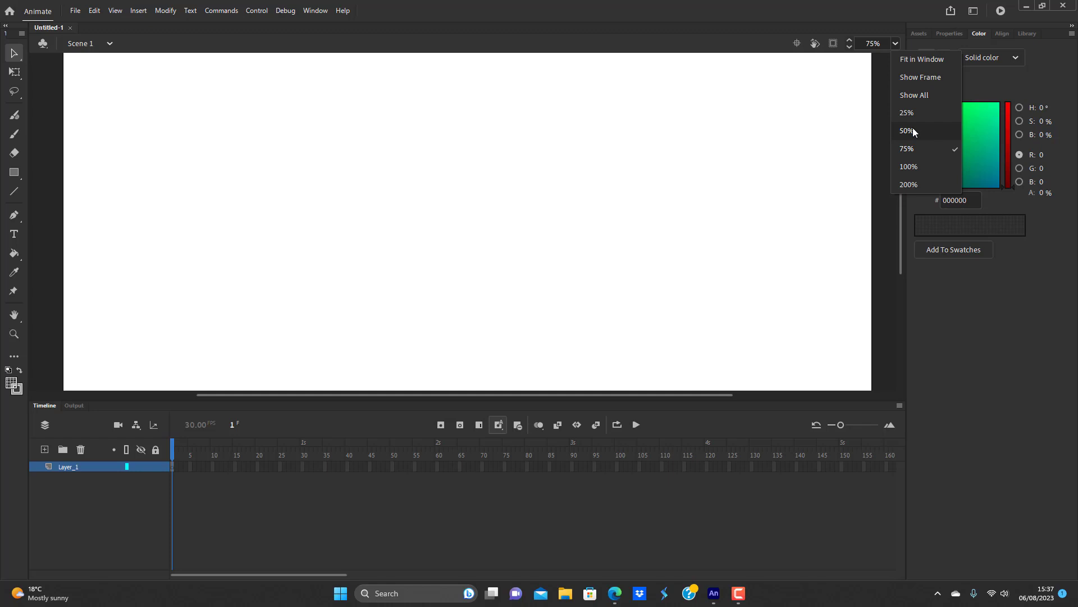
# Draw a large circle left of the stage centre with the Oval tool, plus a smaller circle overlapping its lower-right edge
pyautogui.click(908, 130)
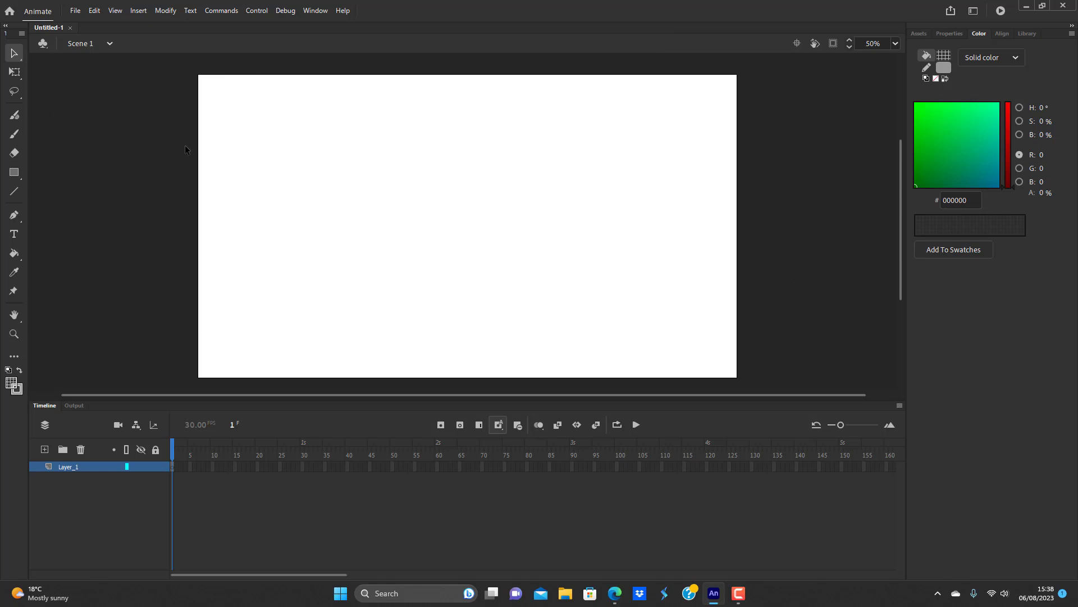
pyautogui.click(17, 173)
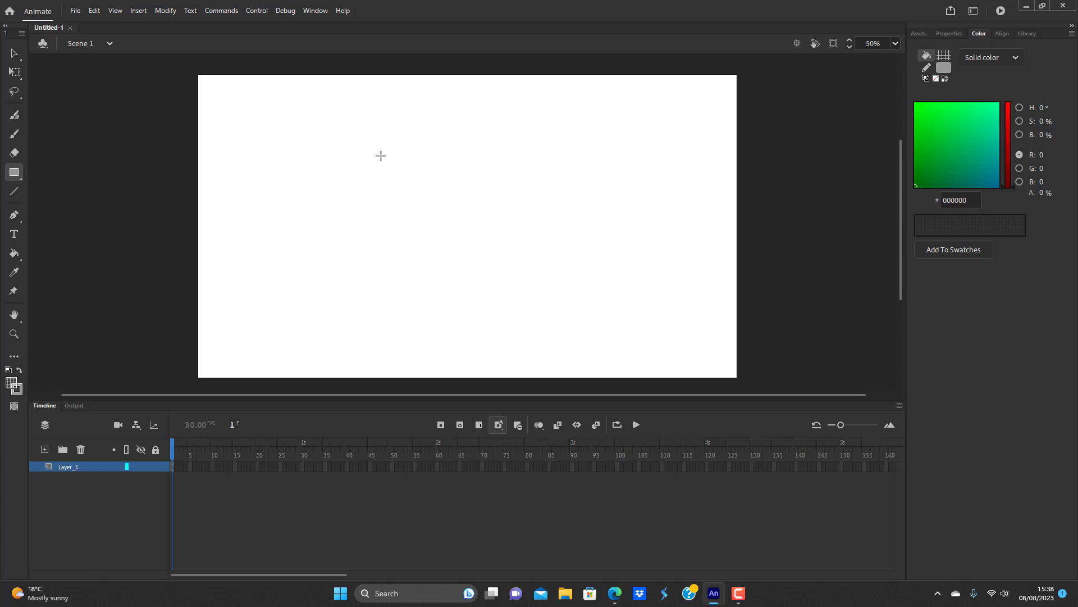
pyautogui.click(20, 182)
pyautogui.click(66, 202)
pyautogui.moveTo(346, 127); pyautogui.dragTo(452, 234)
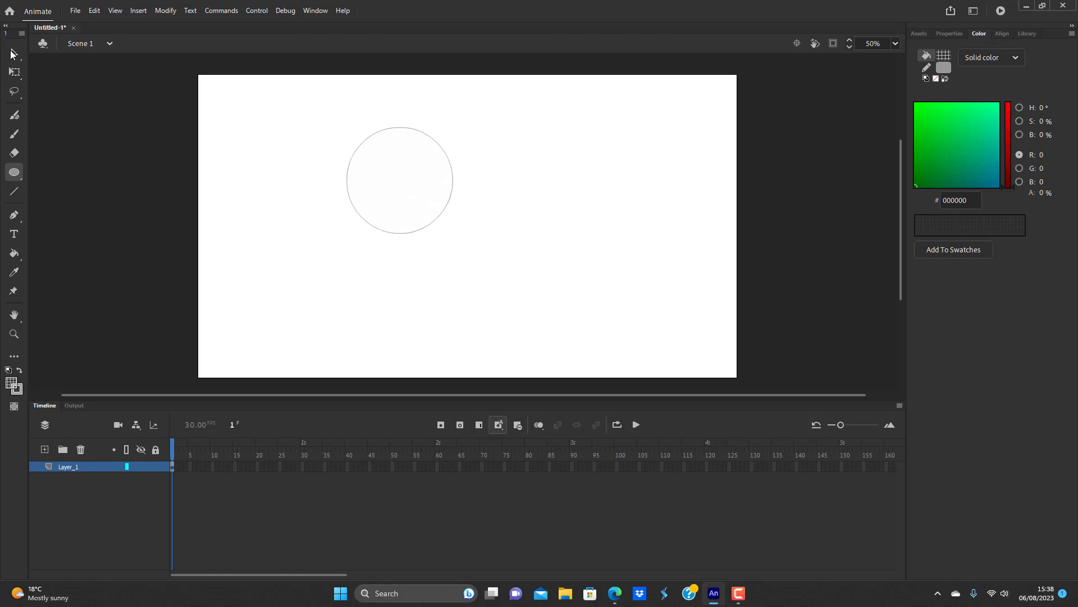
pyautogui.click(11, 51)
pyautogui.click(18, 173)
pyautogui.moveTo(385, 201); pyautogui.dragTo(455, 274)
# Cut both circles along a vertical line and delete the portions to the right of it
pyautogui.click(12, 50)
pyautogui.moveTo(524, 104); pyautogui.dragTo(427, 307)
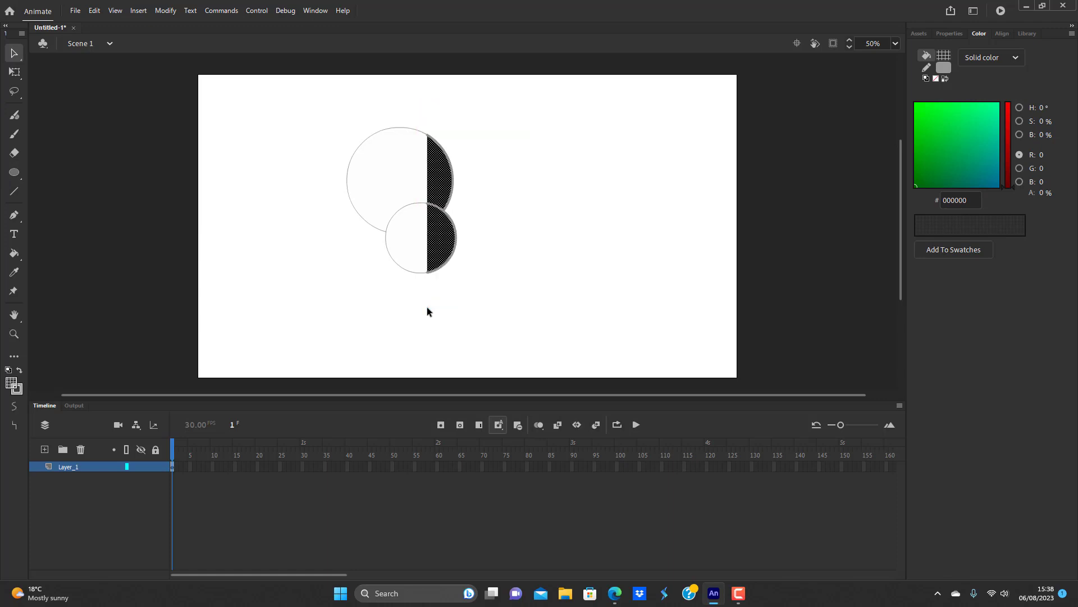
pyautogui.press('Delete')
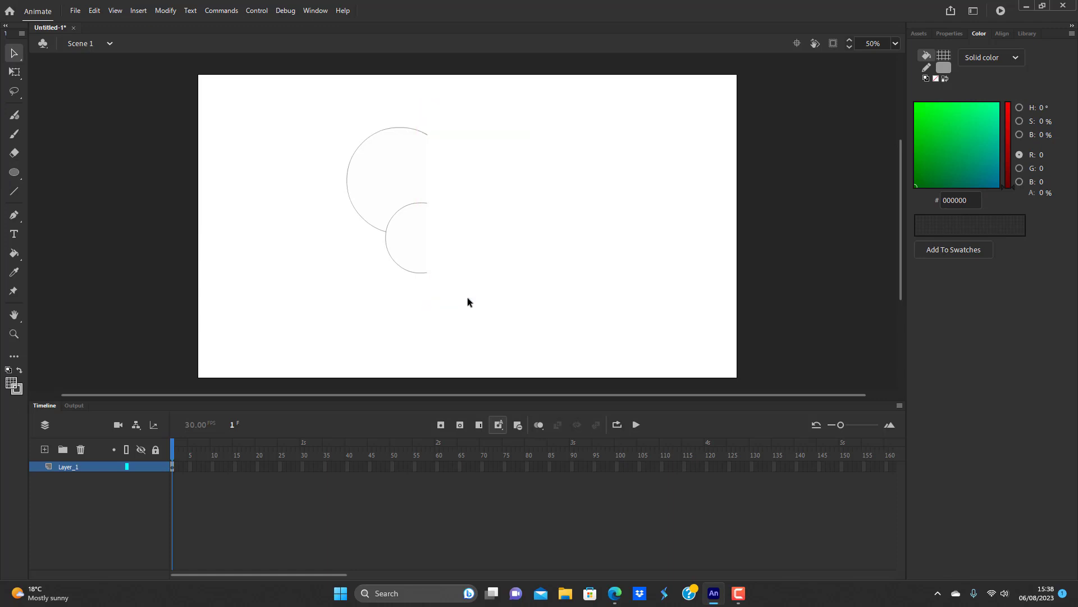
# Change the outline of the two cut circles to black (#000000)
pyautogui.doubleClick(399, 268)
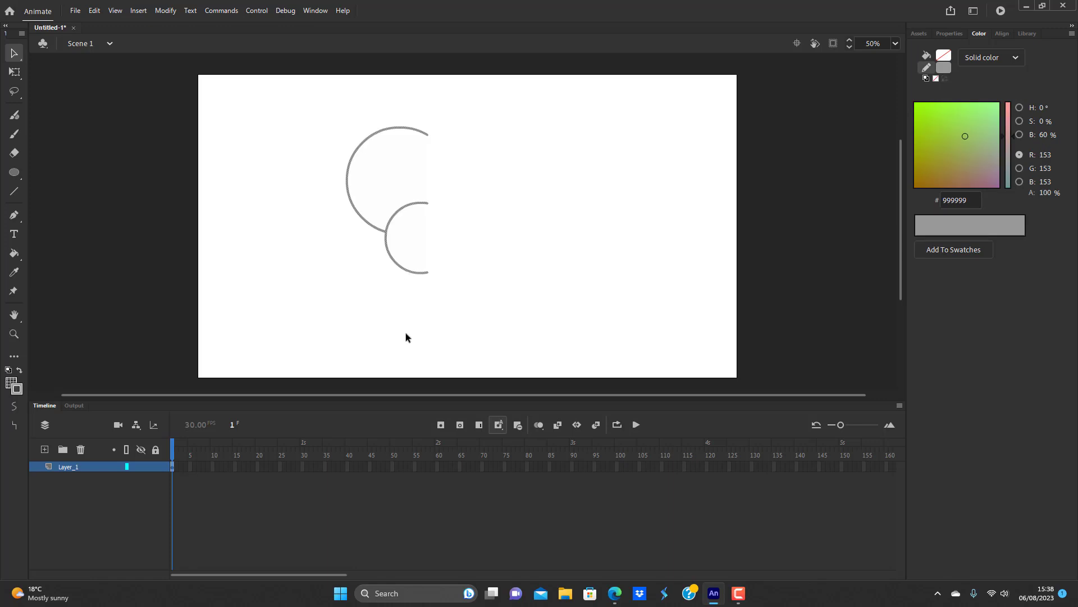
pyautogui.click(406, 332)
pyautogui.doubleClick(417, 270)
pyautogui.click(946, 67)
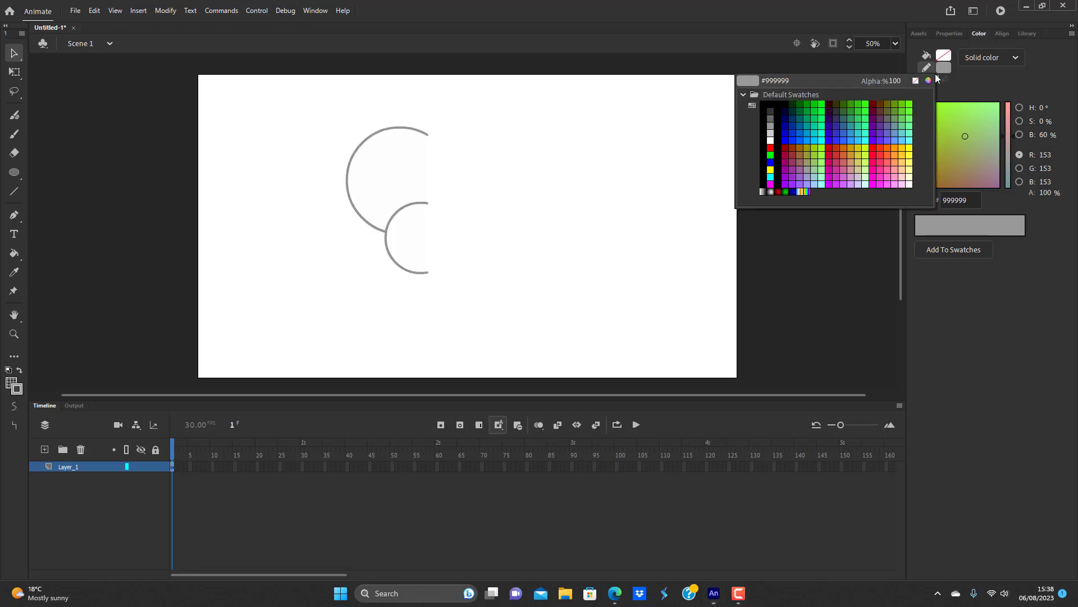
pyautogui.click(771, 104)
pyautogui.click(481, 287)
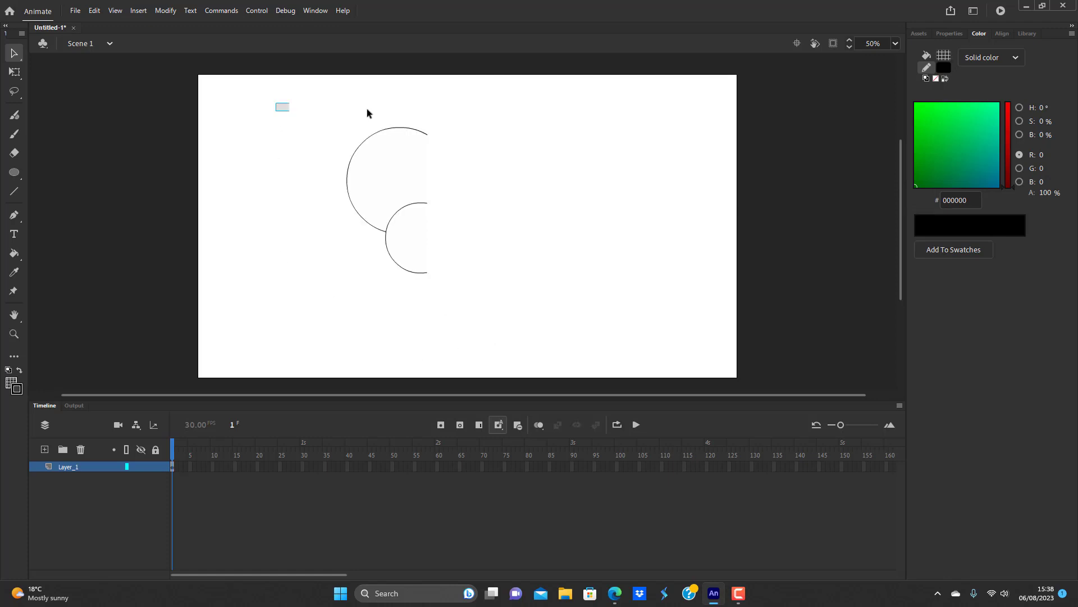
# Convert the whole cut-circle shape into a movie clip symbol named "ear"
pyautogui.moveTo(367, 113); pyautogui.dragTo(533, 303)
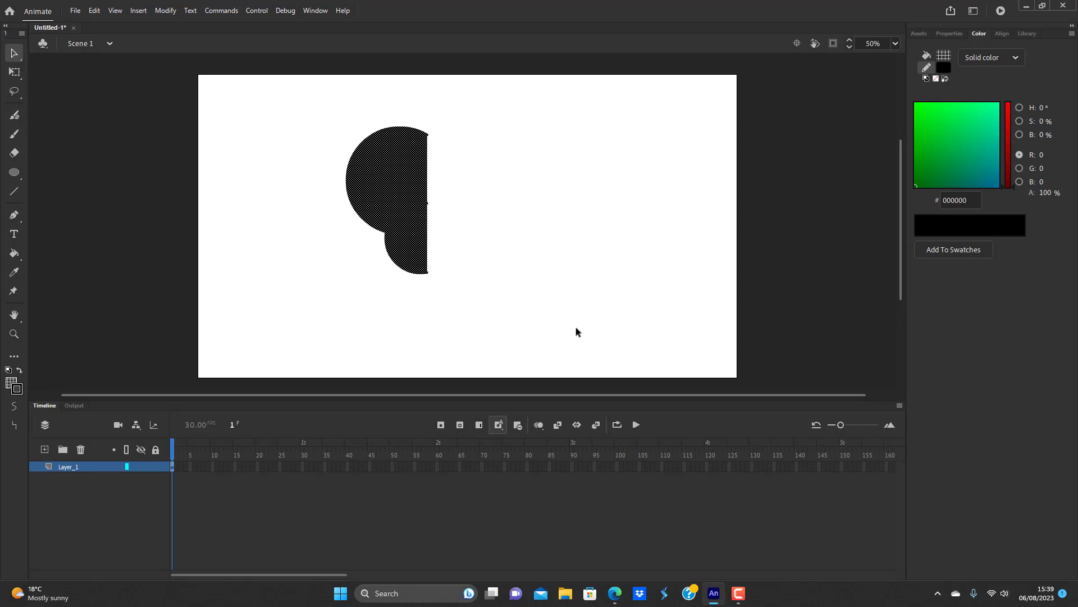
pyautogui.press('F8')
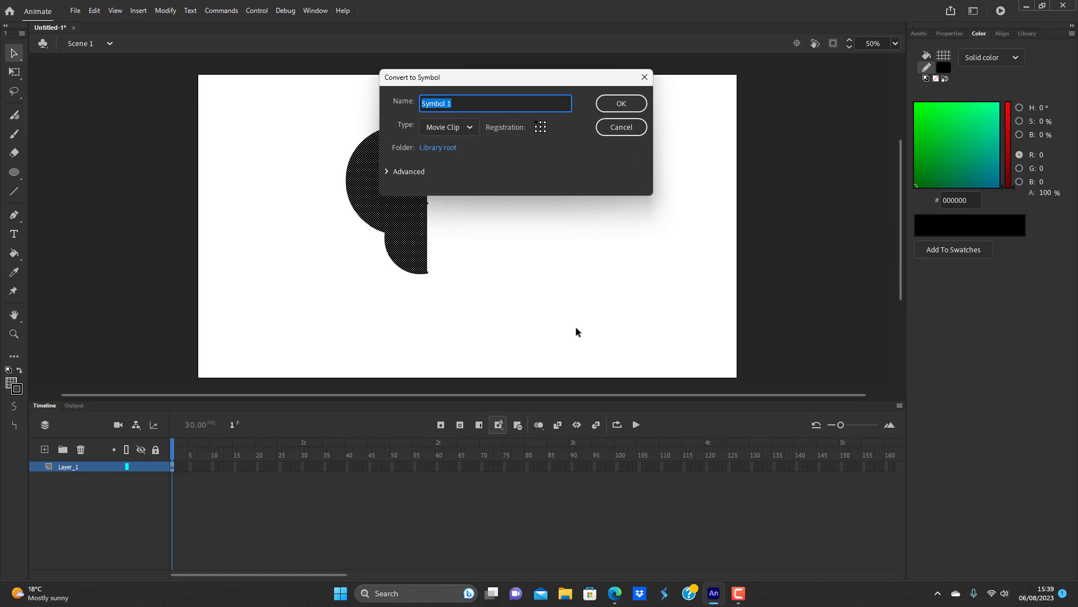
pyautogui.press('BackSpace')
pyautogui.write('ear')
pyautogui.press('Return')
pyautogui.click(480, 211)
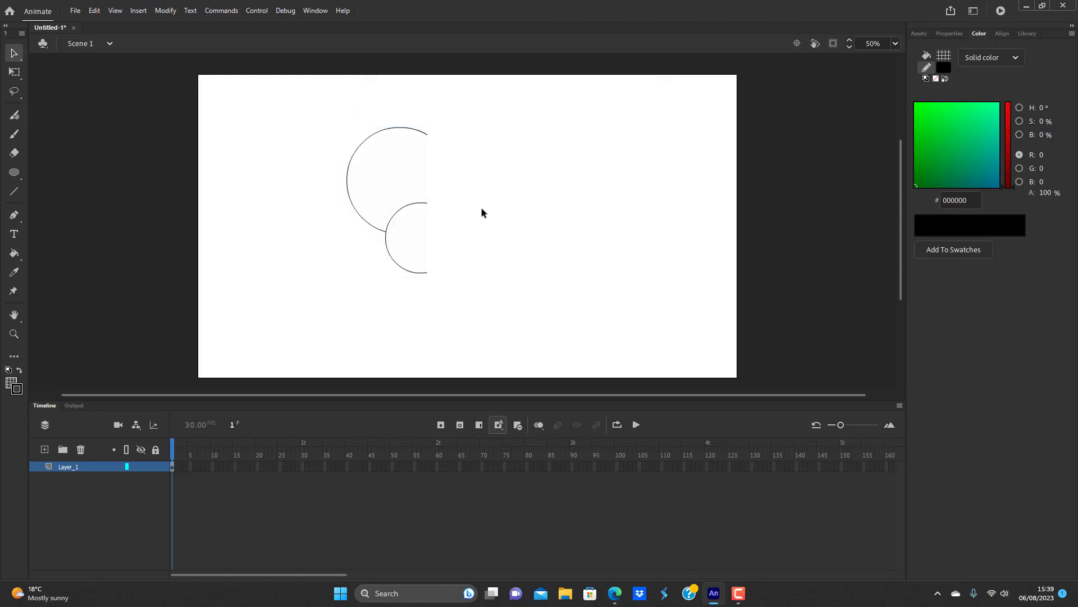
# Open the ear symbol for editing and add a new layer above its artwork
pyautogui.doubleClick(407, 176)
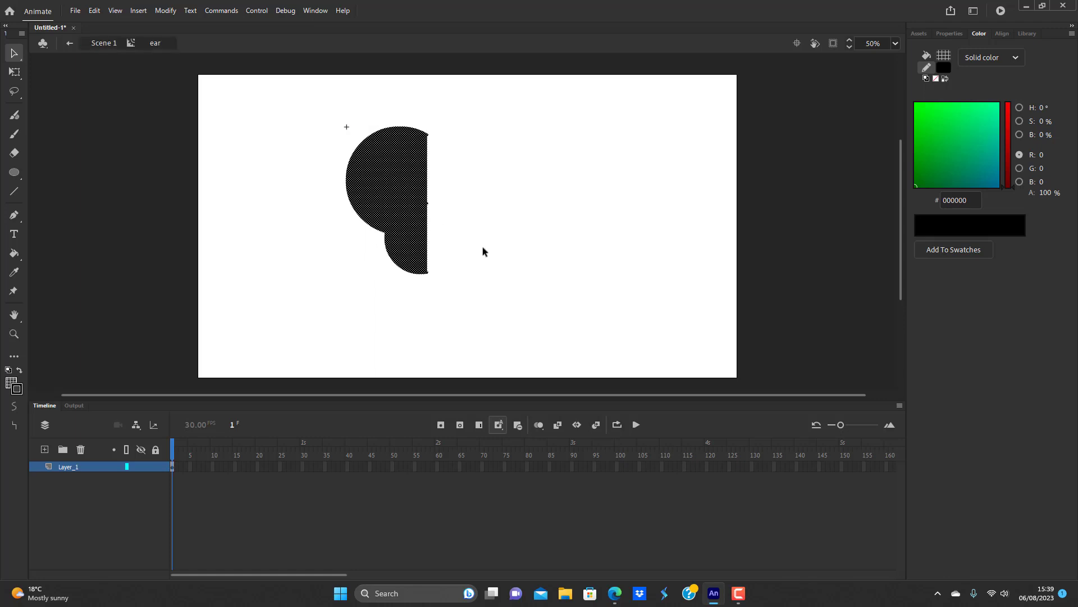
pyautogui.press('Delete')
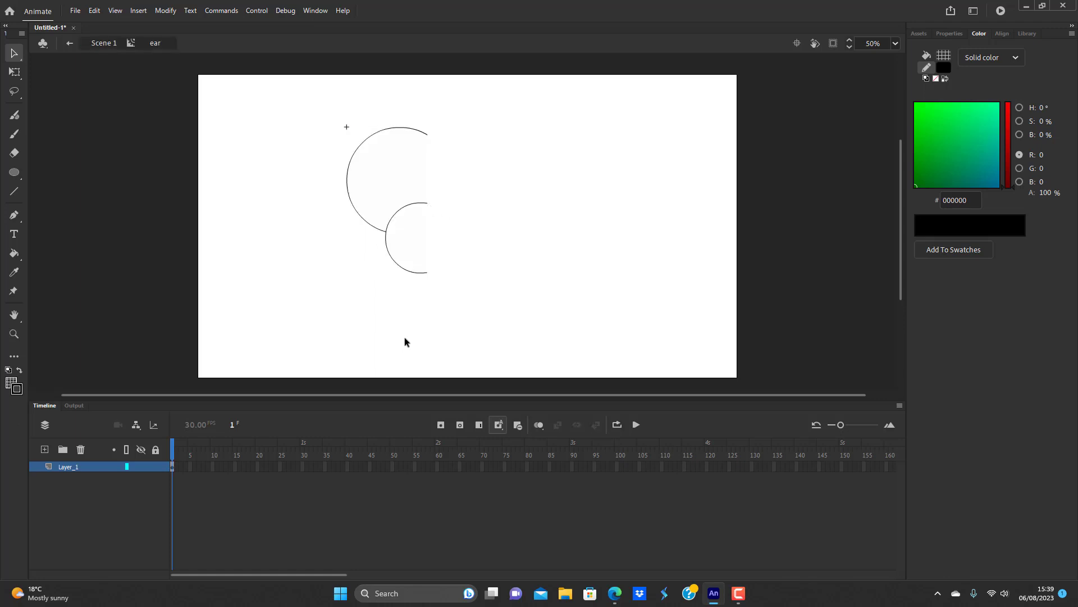
pyautogui.click(15, 174)
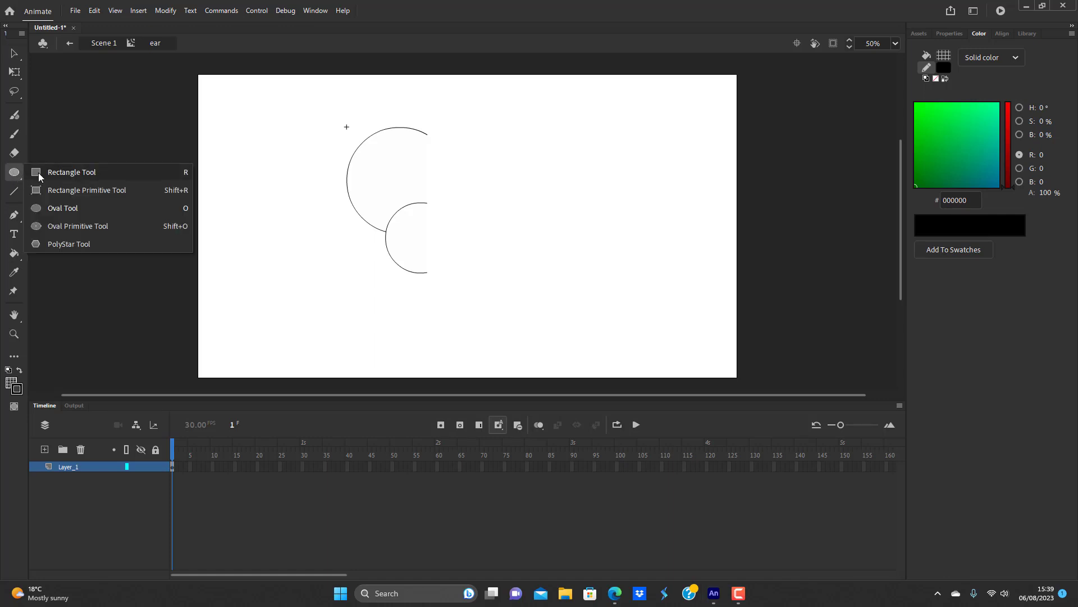
pyautogui.click(44, 449)
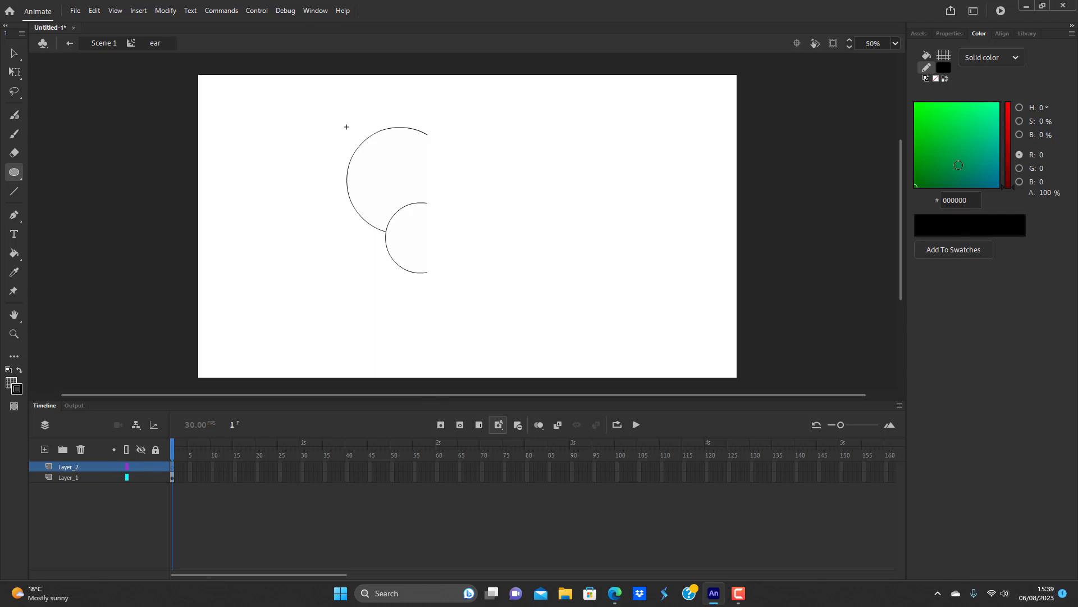
# Set the fill to black at 100% alpha and draw a filled circle inside the ear's larger arc on the new layer
pyautogui.click(948, 55)
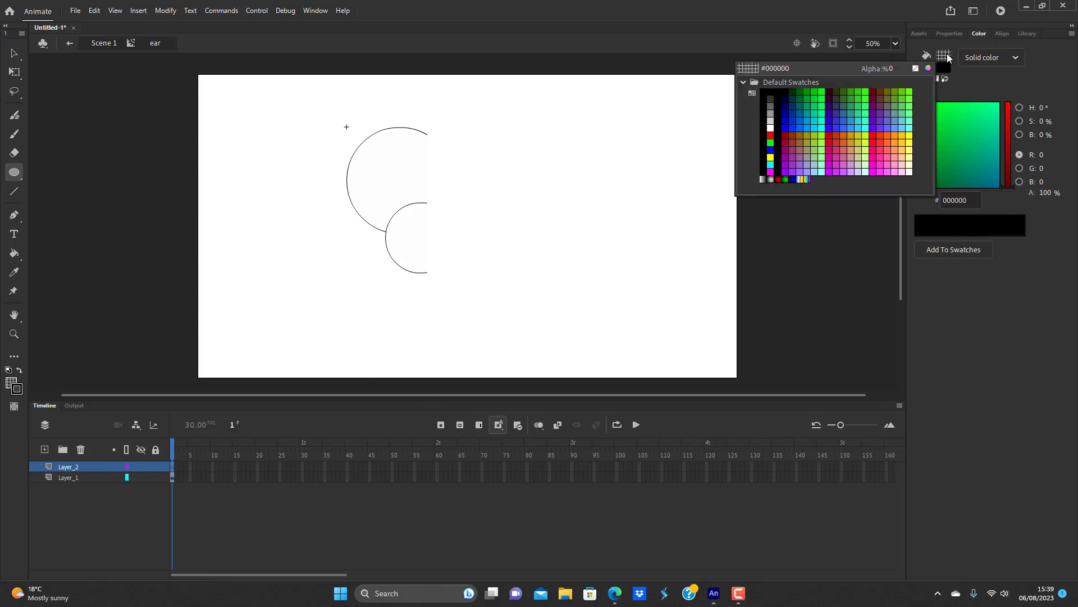
pyautogui.click(770, 92)
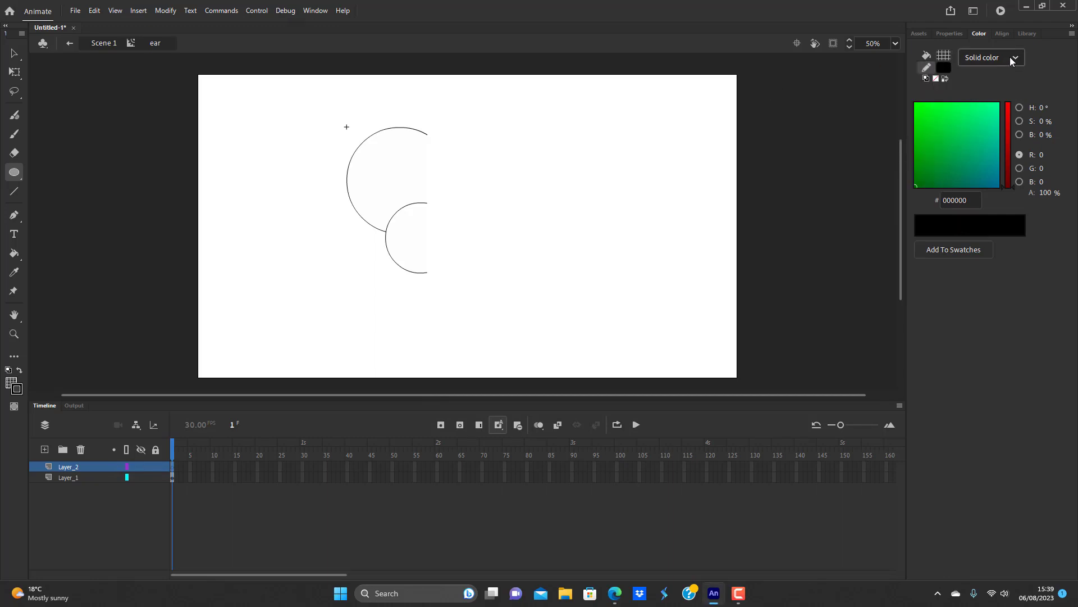
pyautogui.click(945, 54)
pyautogui.click(893, 70)
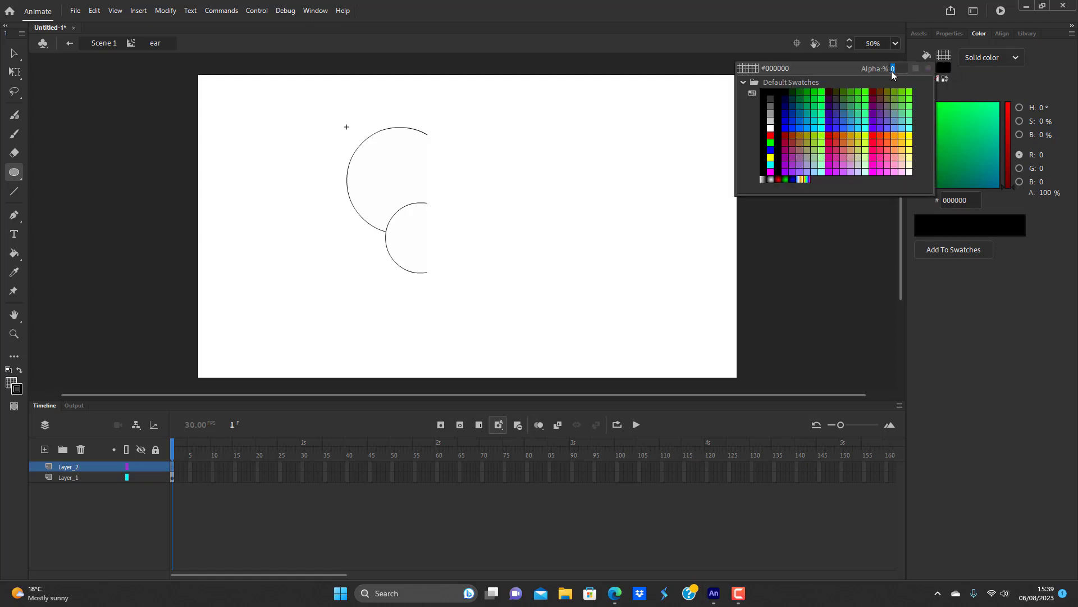
pyautogui.write('100')
pyautogui.press('Return')
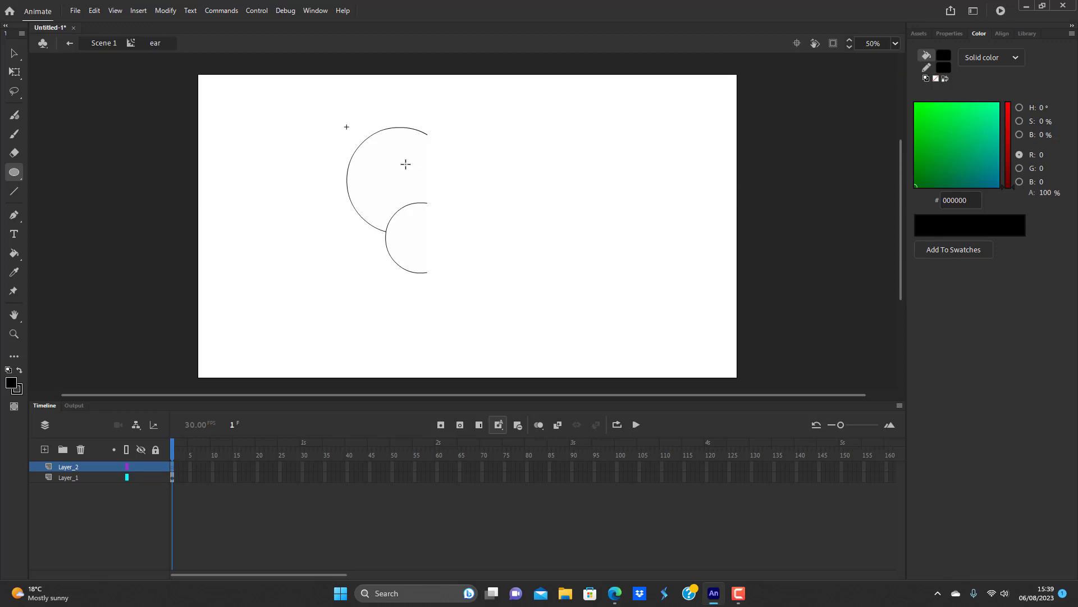
pyautogui.moveTo(373, 157)
pyautogui.mouseDown()
pyautogui.moveTo(424, 190)
pyautogui.moveTo(443, 222)
pyautogui.mouseUp()
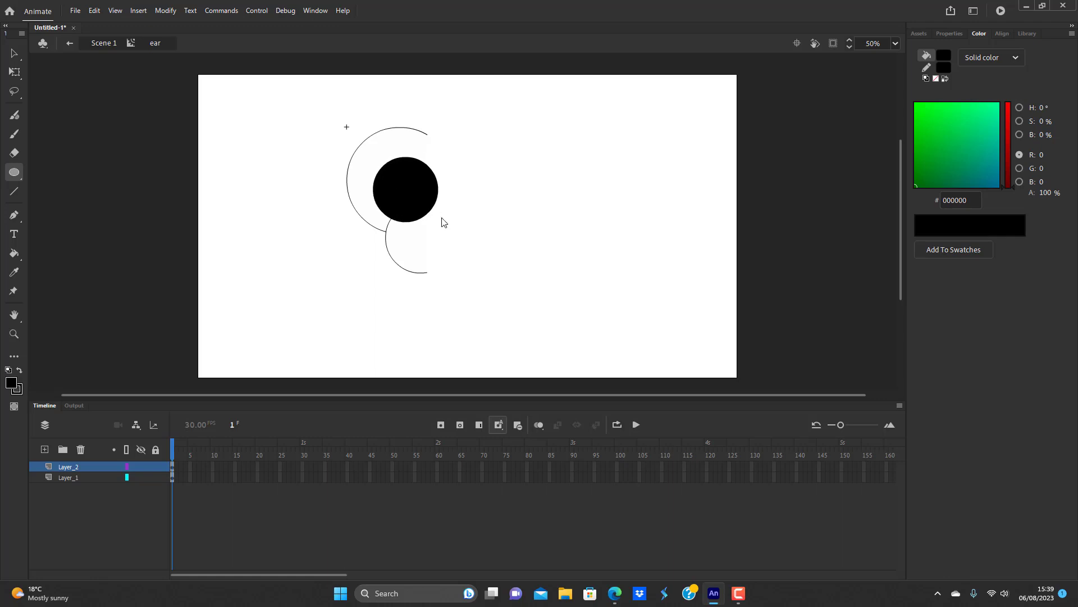
pyautogui.click(14, 54)
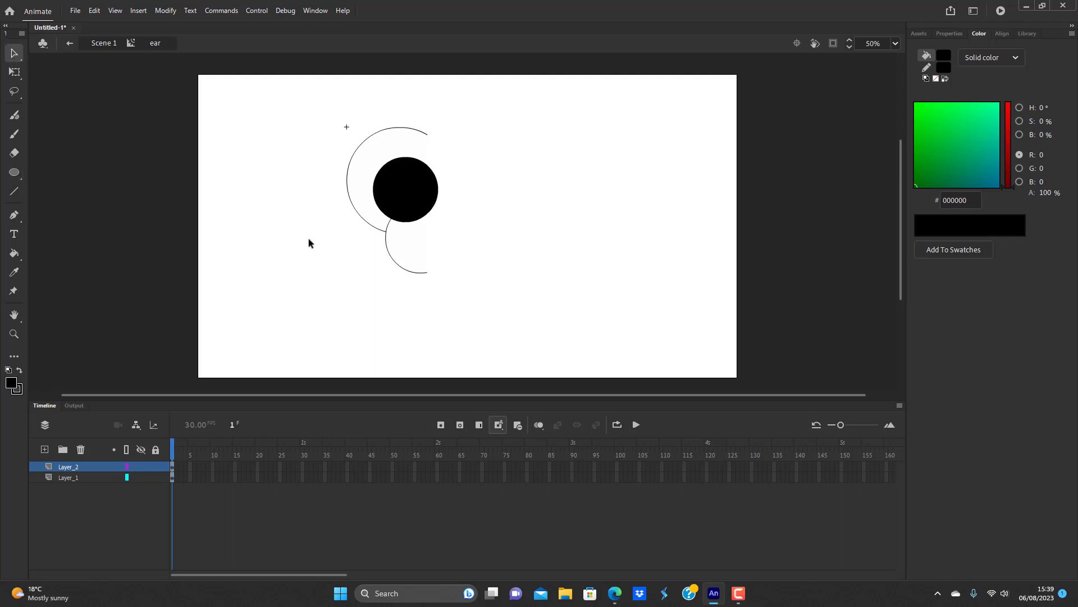
# Duplicate the black circle and shrink the copy to about half size, overlapping the original's lower edge
pyautogui.click(416, 190)
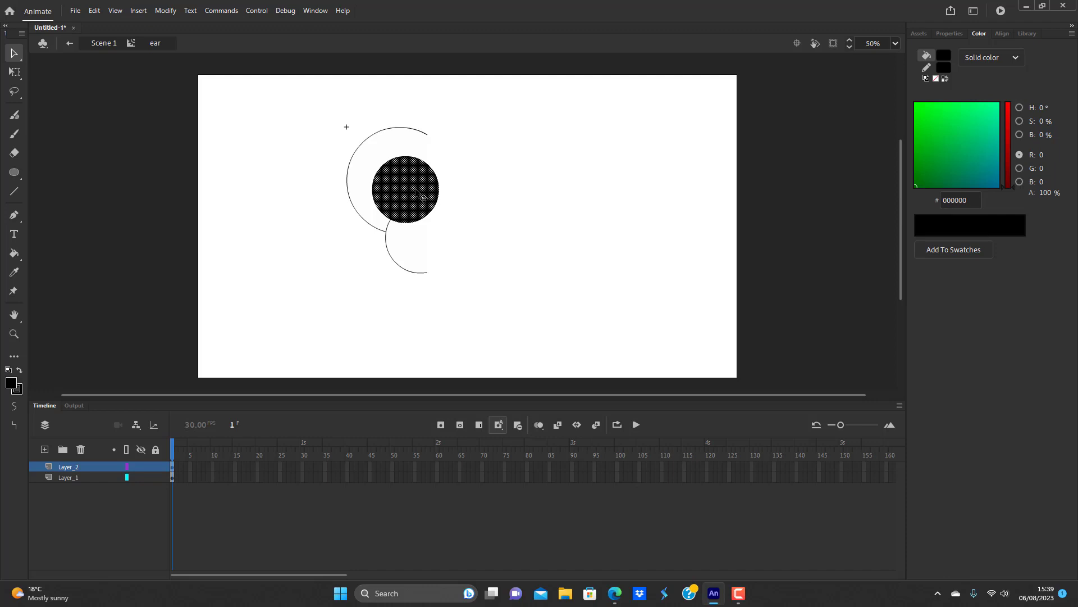
pyautogui.moveTo(416, 190); pyautogui.dragTo(445, 243)
pyautogui.press('q')
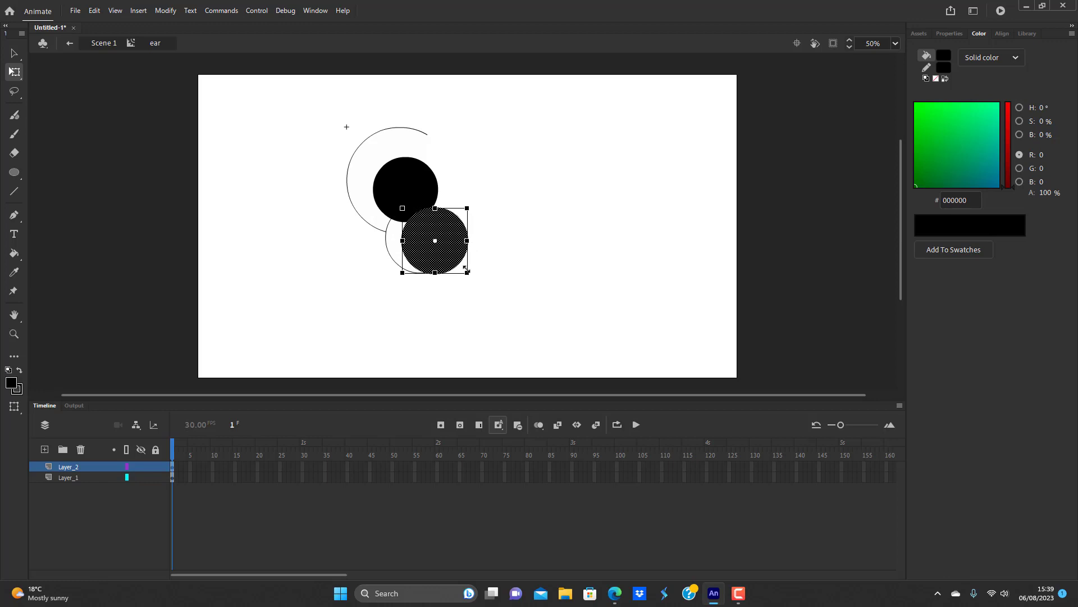
pyautogui.moveTo(467, 272); pyautogui.dragTo(432, 236)
pyautogui.click(457, 224)
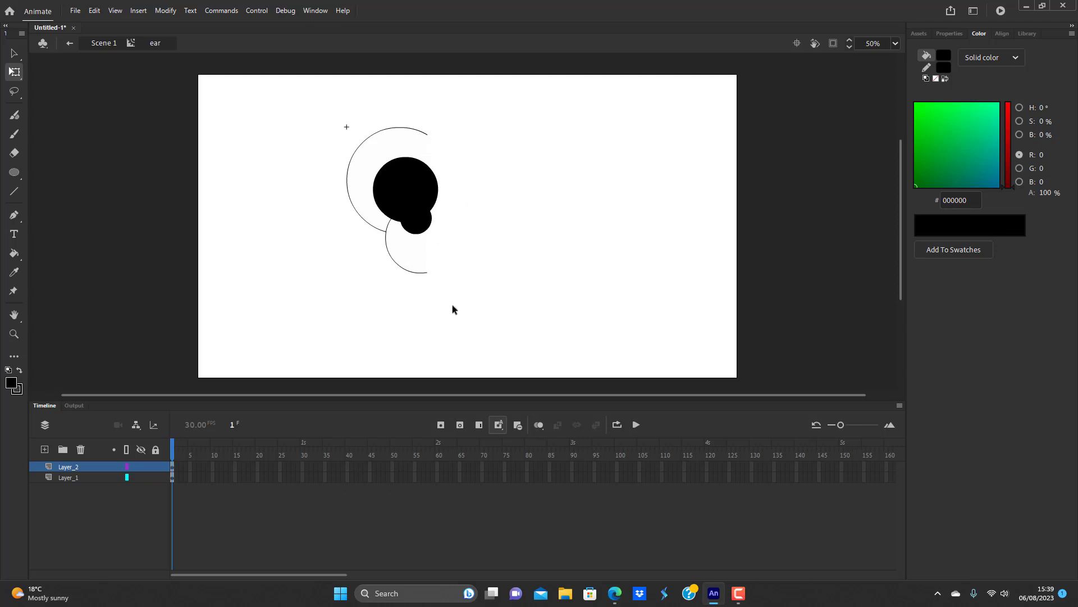
# Convert the two merged black circles into a movie clip symbol named "ear_detail"
pyautogui.click(423, 193)
pyautogui.click(459, 220)
pyautogui.click(433, 214)
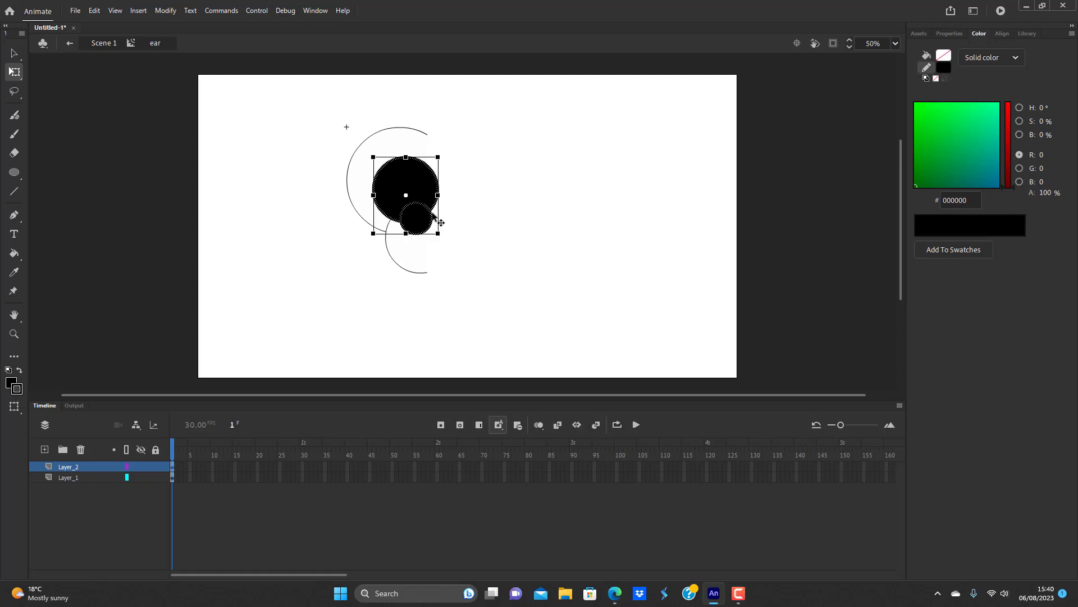
pyautogui.click(413, 186)
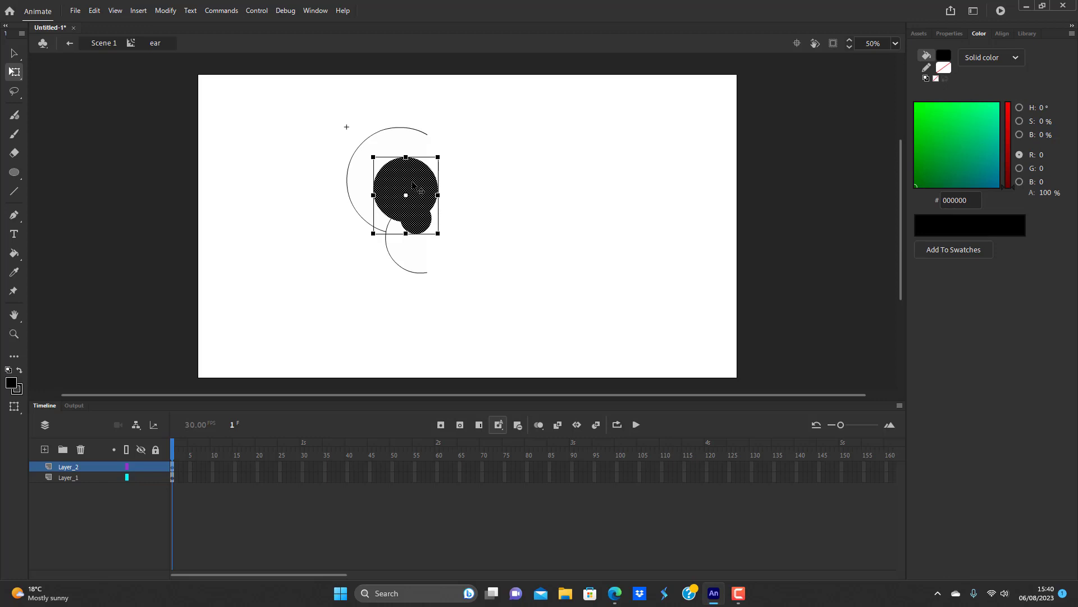
pyautogui.press('F8')
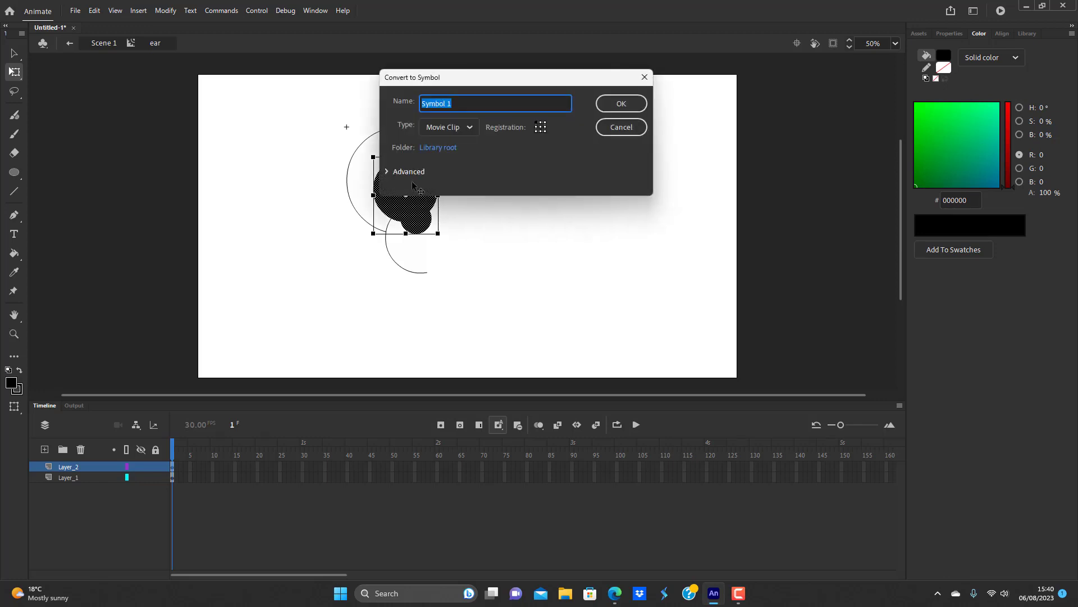
pyautogui.press('BackSpace')
pyautogui.write('ear_detail')
pyautogui.press('Return')
pyautogui.click(462, 213)
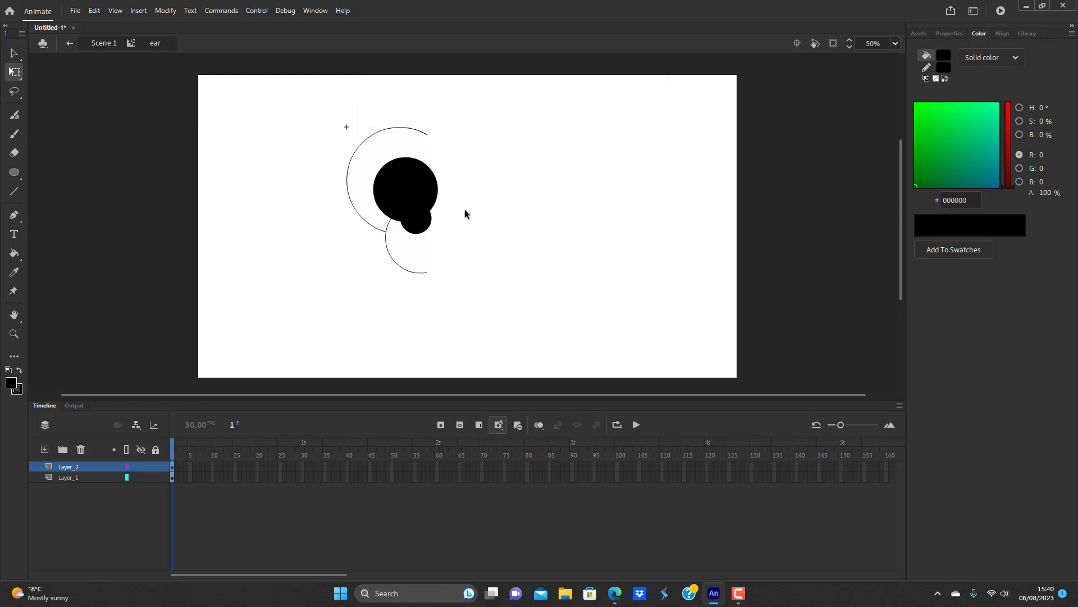
# Copy both ear fills onto a new layer between the outline and the detail, and scale the copy down within the ear outline
pyautogui.click(410, 138)
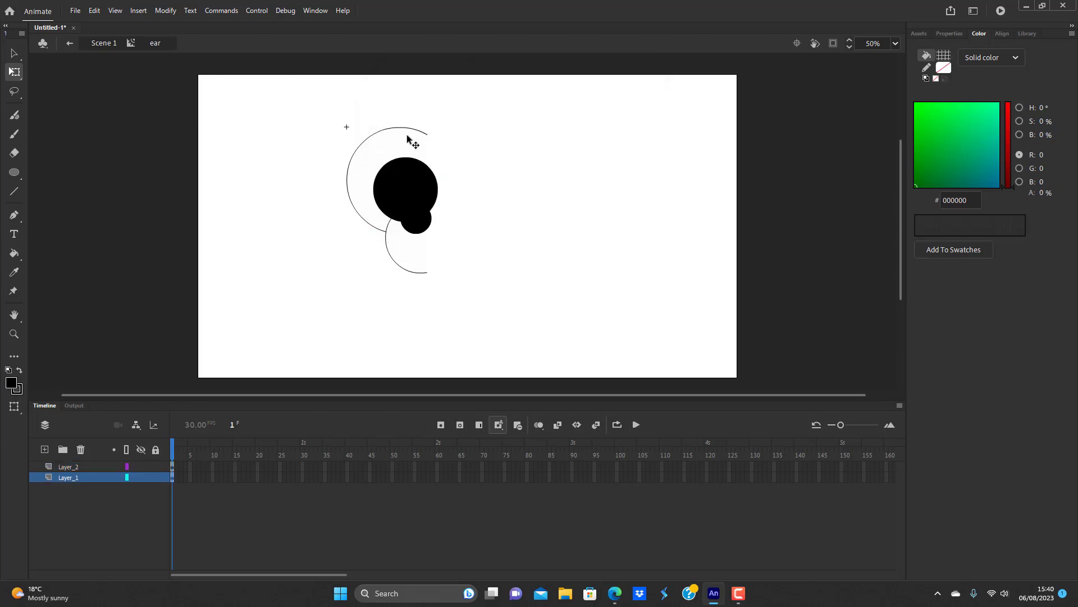
pyautogui.click(517, 184)
pyautogui.click(410, 147)
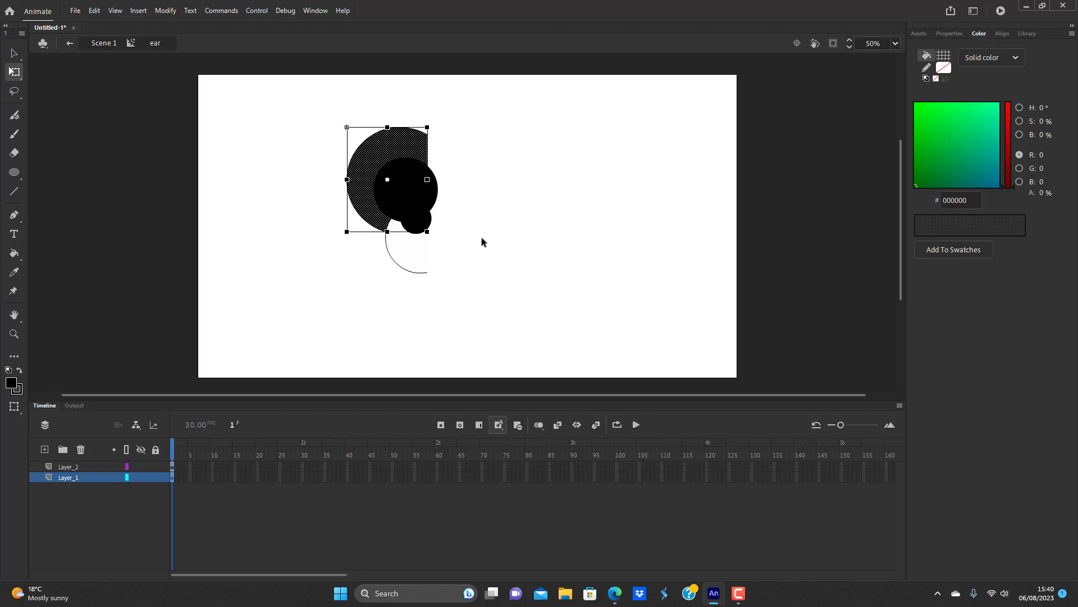
pyautogui.keyDown('shift'); pyautogui.click(413, 251); pyautogui.keyUp('shift')
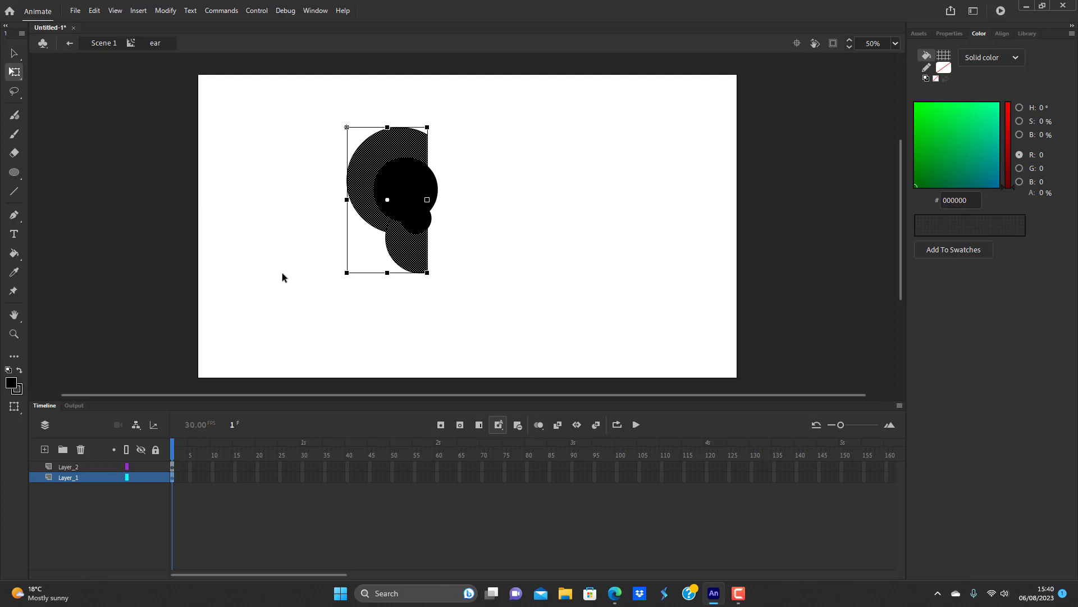
pyautogui.click(44, 449)
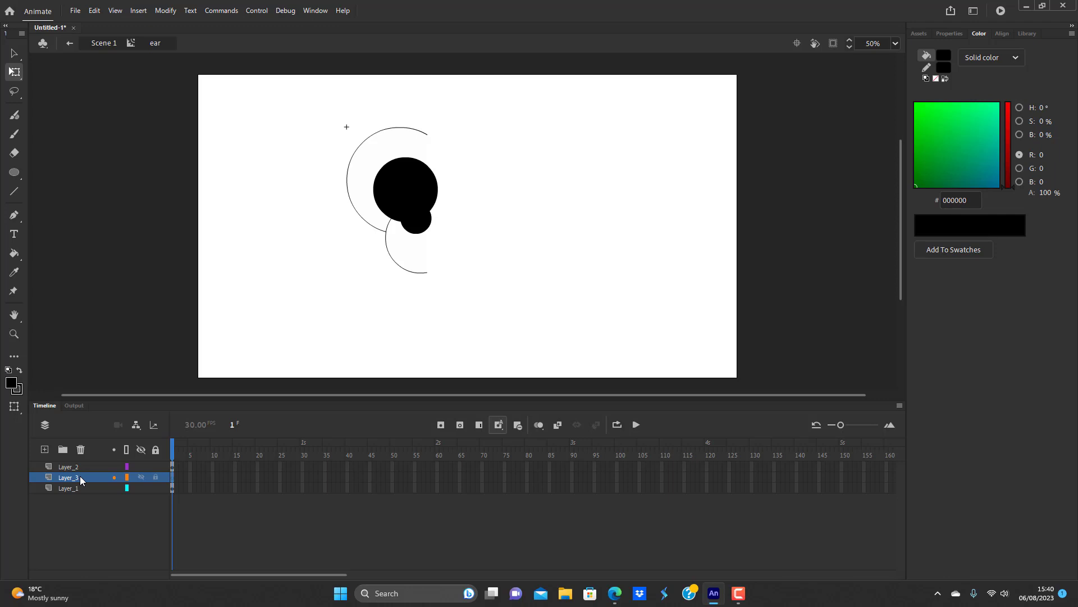
pyautogui.click(81, 479)
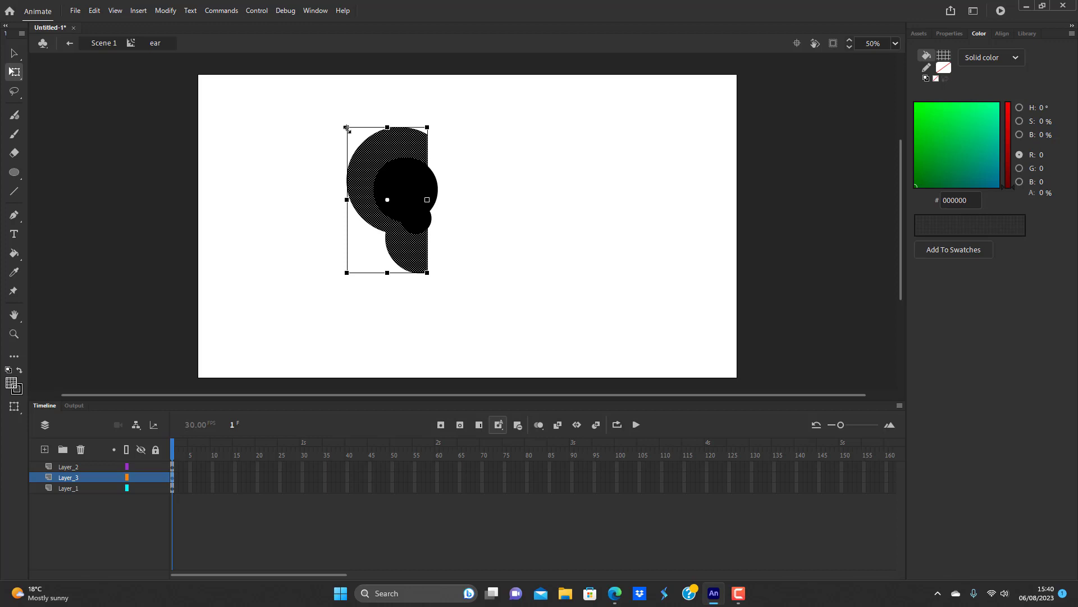
pyautogui.moveTo(346, 128); pyautogui.dragTo(394, 163)
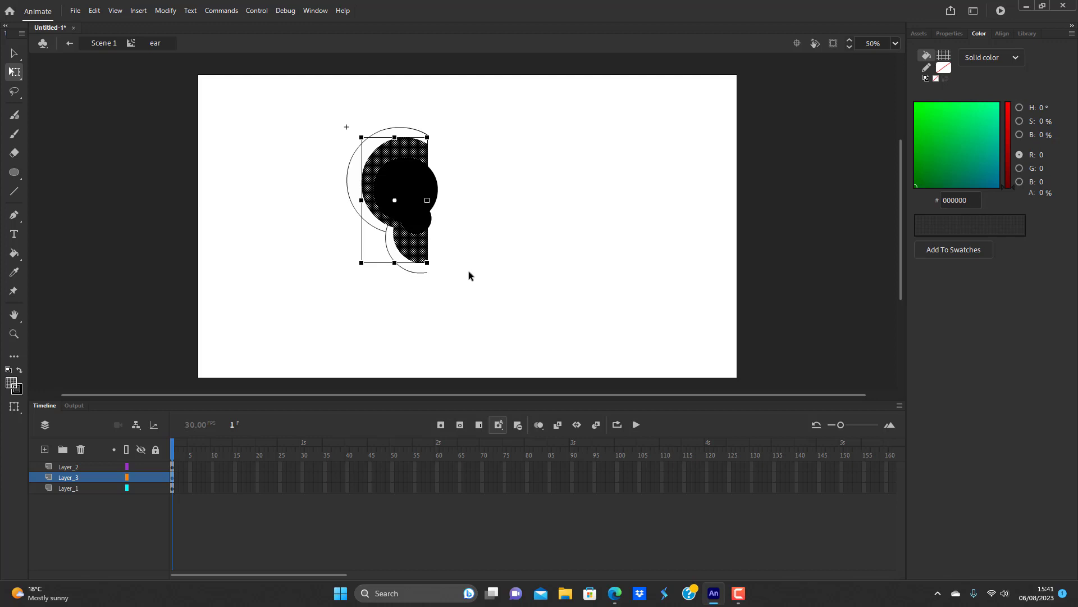
# Convert the scaled-down ear fill copy into a movie clip symbol named "ear_shadow"
pyautogui.press('F8')
pyautogui.press('BackSpace')
pyautogui.write('ear_')
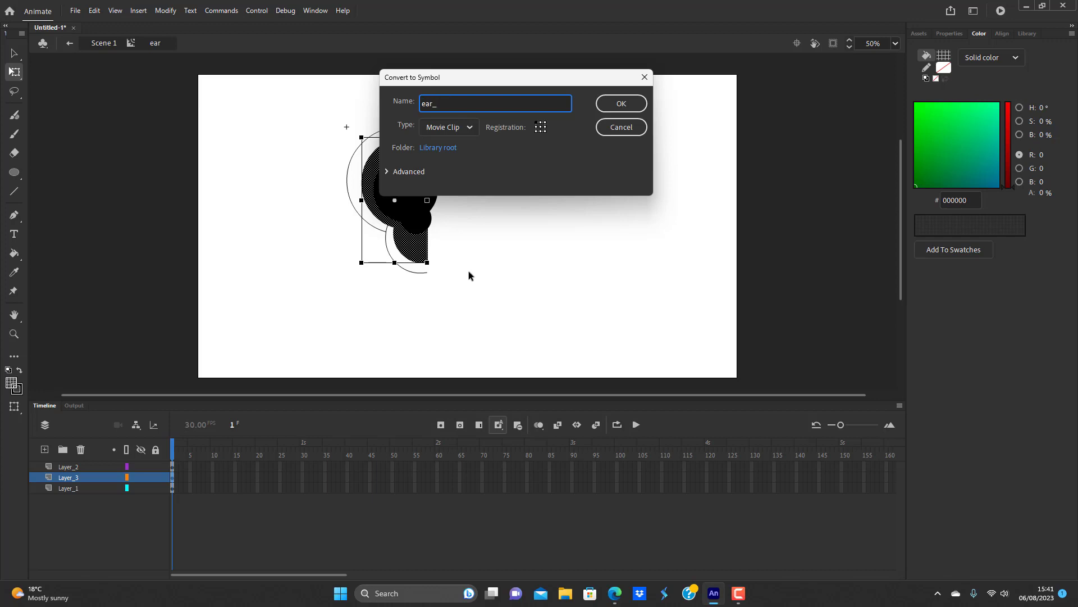
pyautogui.write('shadow')
pyautogui.click(610, 103)
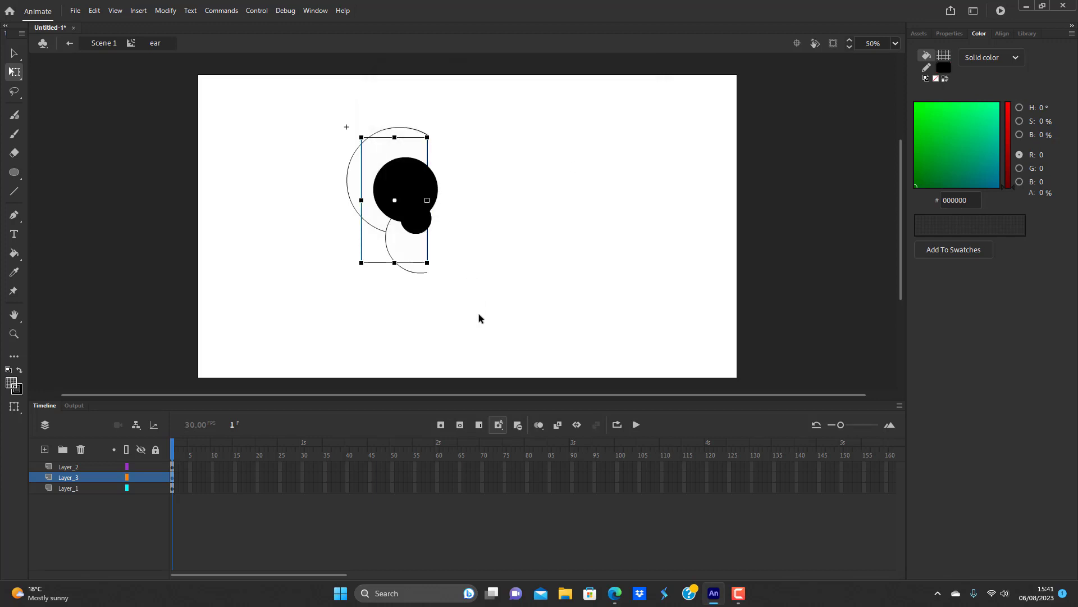
# Recolour the fill inside the ear_shadow symbol to muted pink BB567E and return to the ear symbol
pyautogui.doubleClick(414, 240)
pyautogui.click(479, 240)
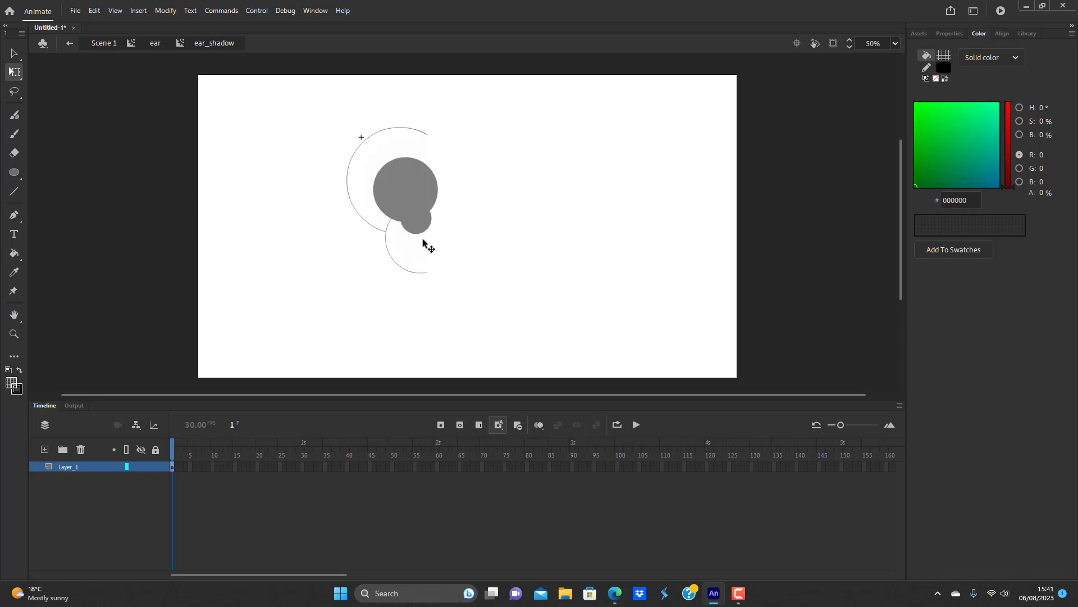
pyautogui.click(426, 243)
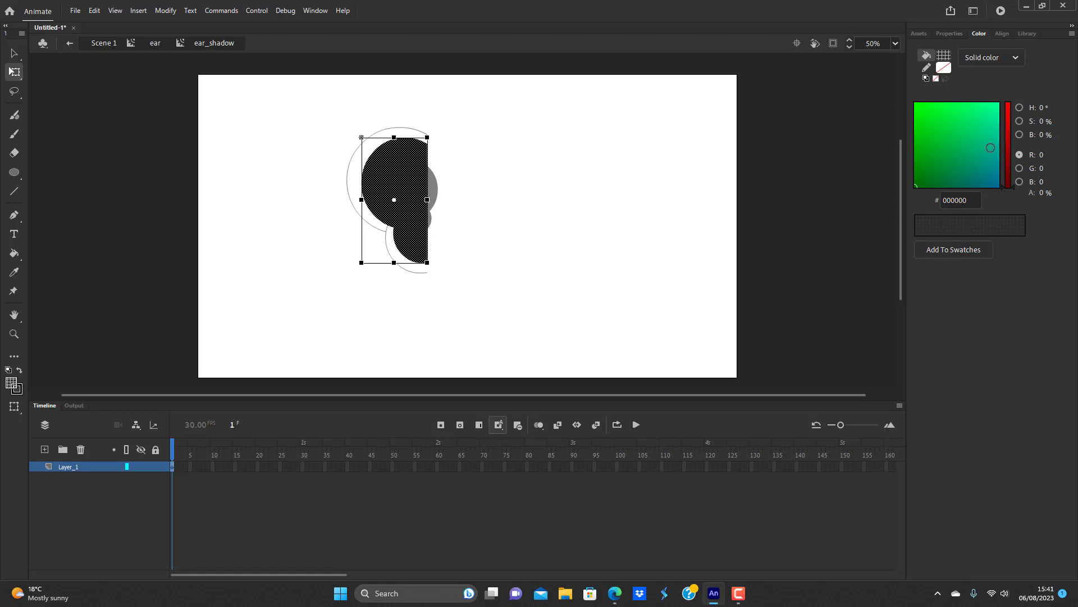
pyautogui.click(979, 133)
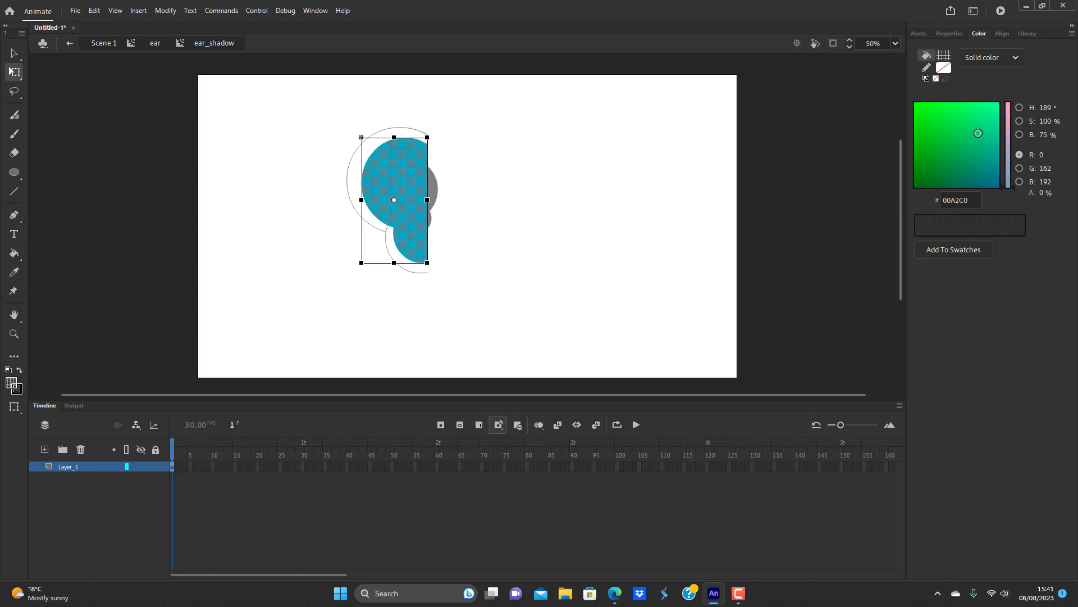
pyautogui.click(1009, 125)
pyautogui.click(989, 180)
pyautogui.click(994, 166)
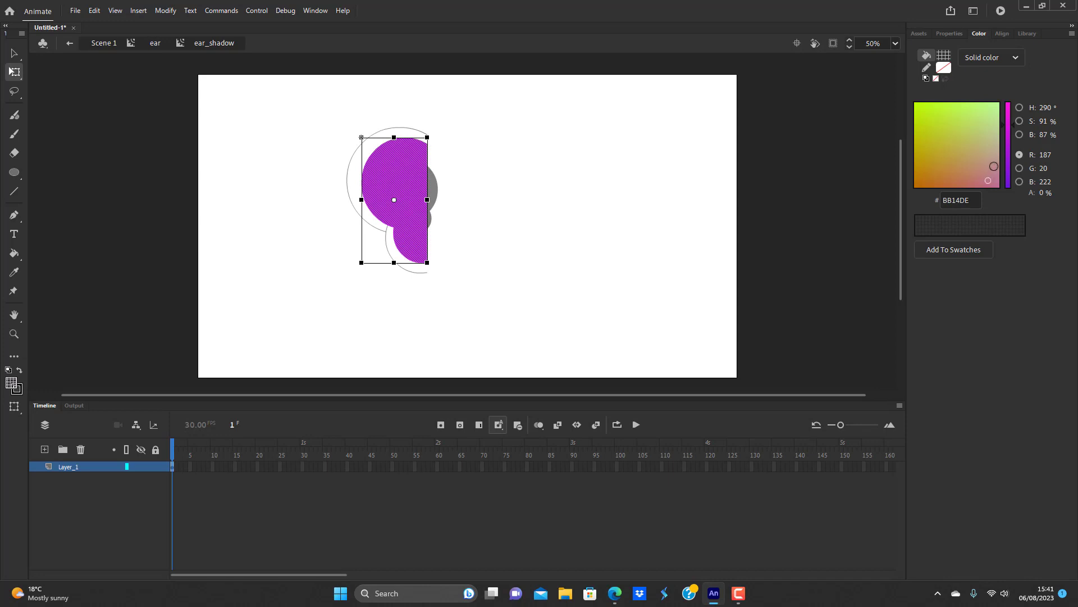
pyautogui.click(990, 159)
pyautogui.click(957, 158)
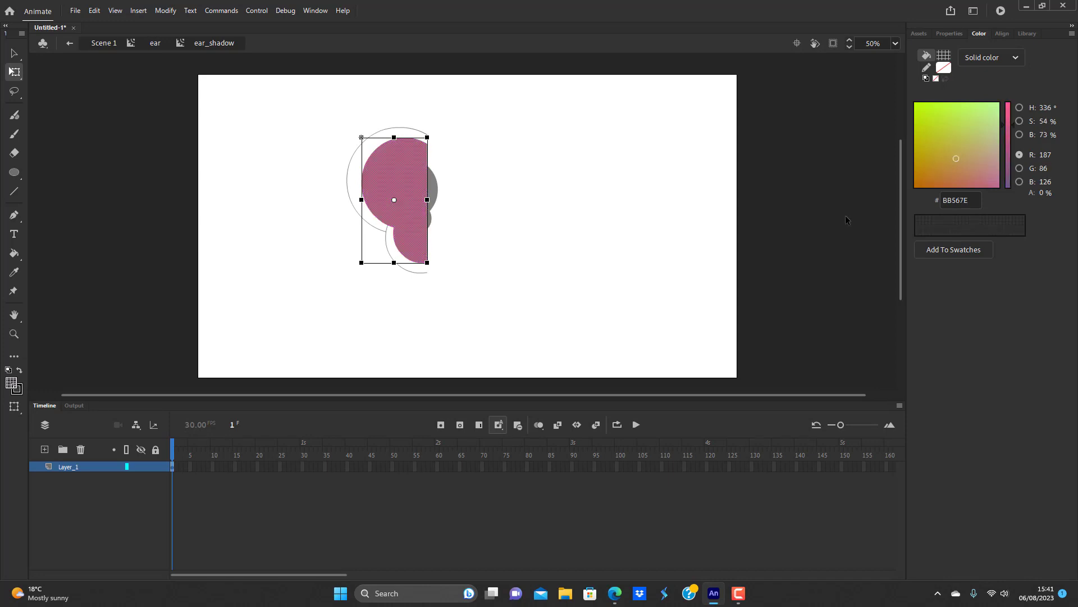
pyautogui.click(544, 256)
pyautogui.doubleClick(544, 256)
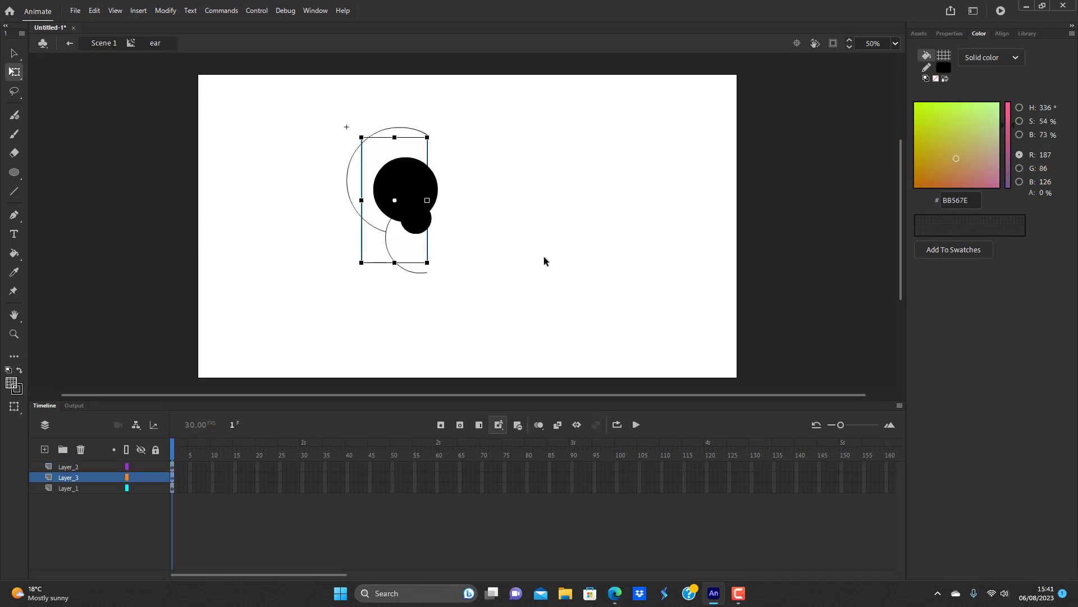
# Set the alpha of the fill inside ear_shadow to 100% and return to the ear symbol
pyautogui.doubleClick(408, 243)
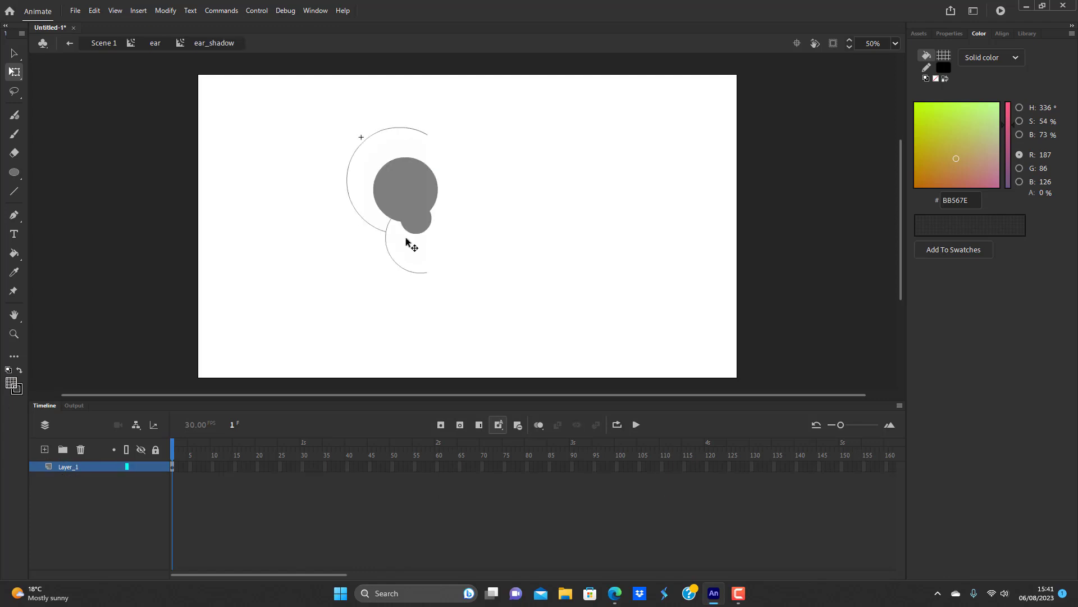
pyautogui.click(409, 242)
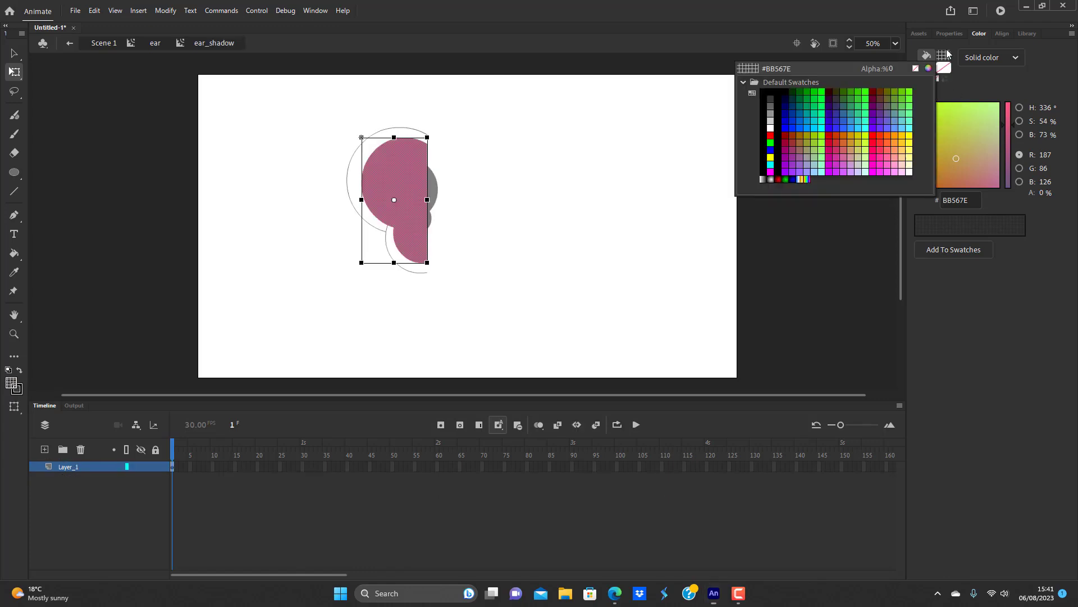
pyautogui.click(945, 68)
pyautogui.click(897, 69)
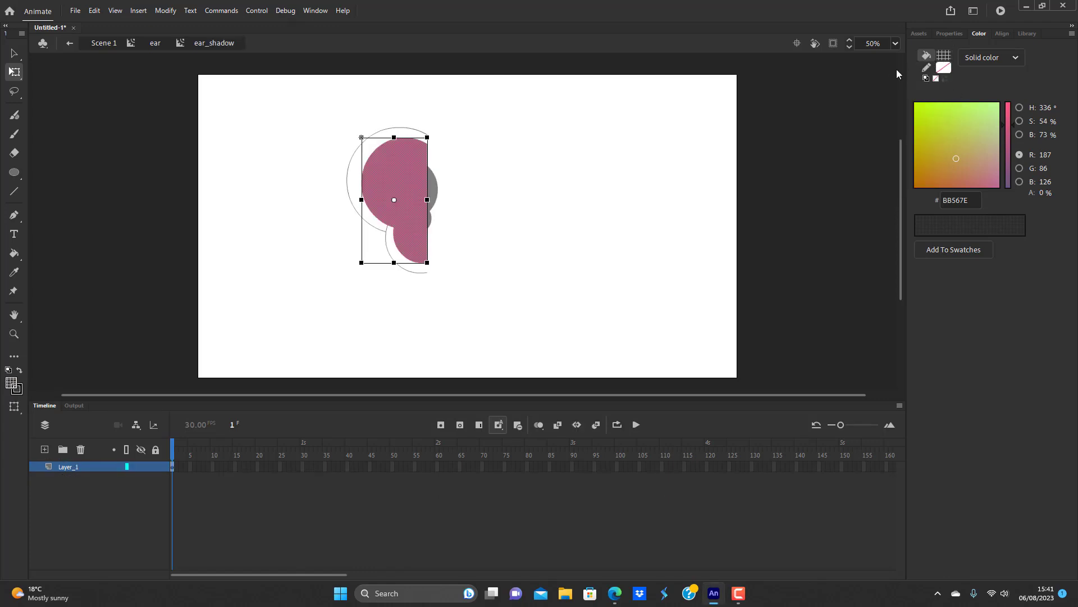
pyautogui.click(943, 67)
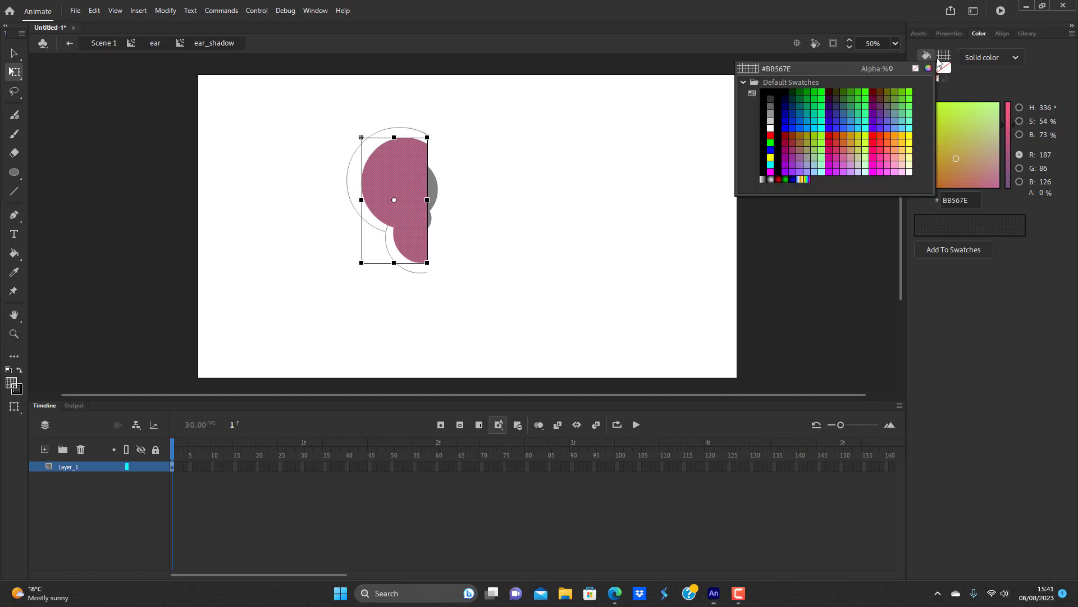
pyautogui.click(890, 72)
pyautogui.write('100')
pyautogui.press('Return')
pyautogui.click(610, 207)
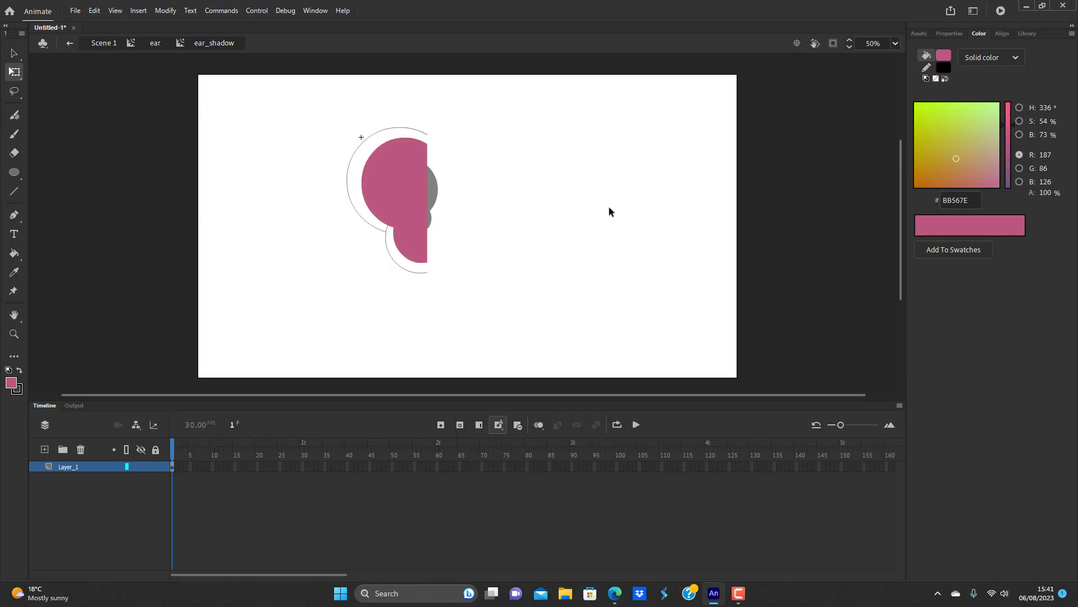
pyautogui.doubleClick(581, 205)
pyautogui.click(581, 205)
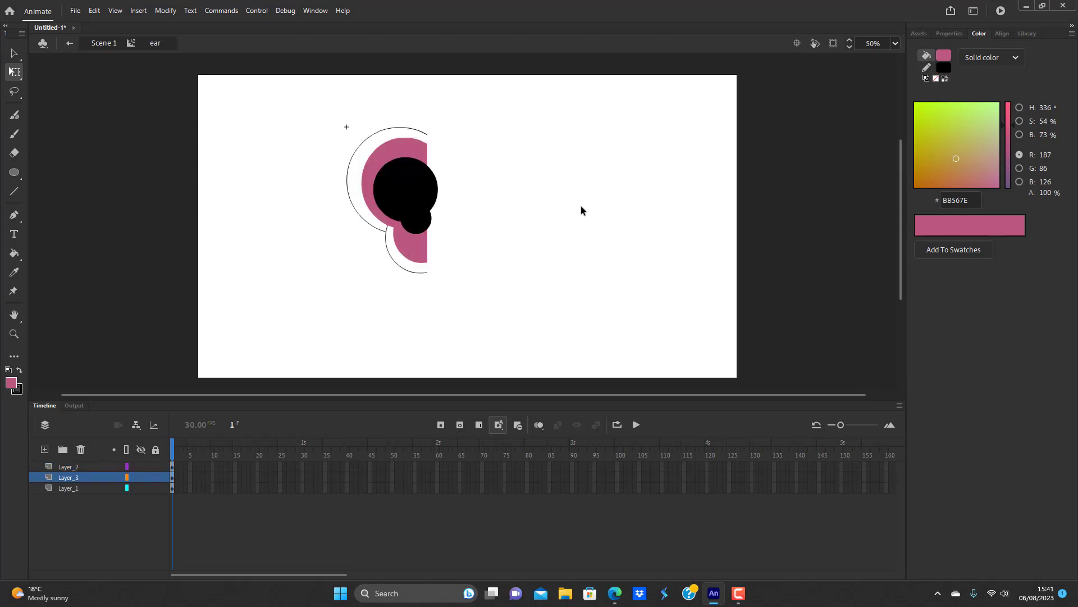
# Change the colour of both outer ear fills on the bottom layer to orange FF9966
pyautogui.click(422, 272)
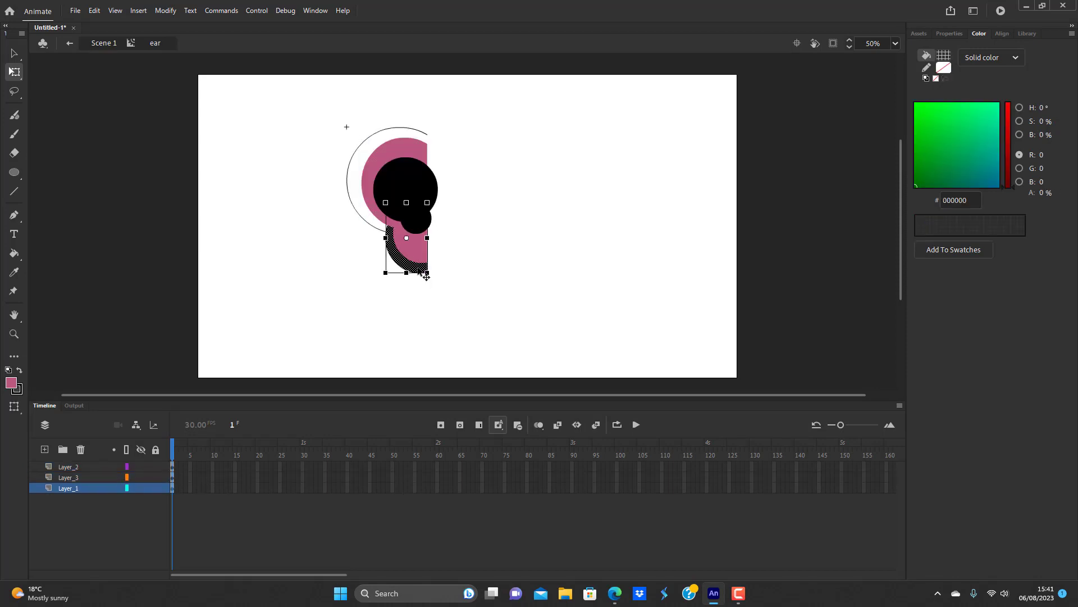
pyautogui.keyDown('shift'); pyautogui.click(376, 224); pyautogui.keyUp('shift')
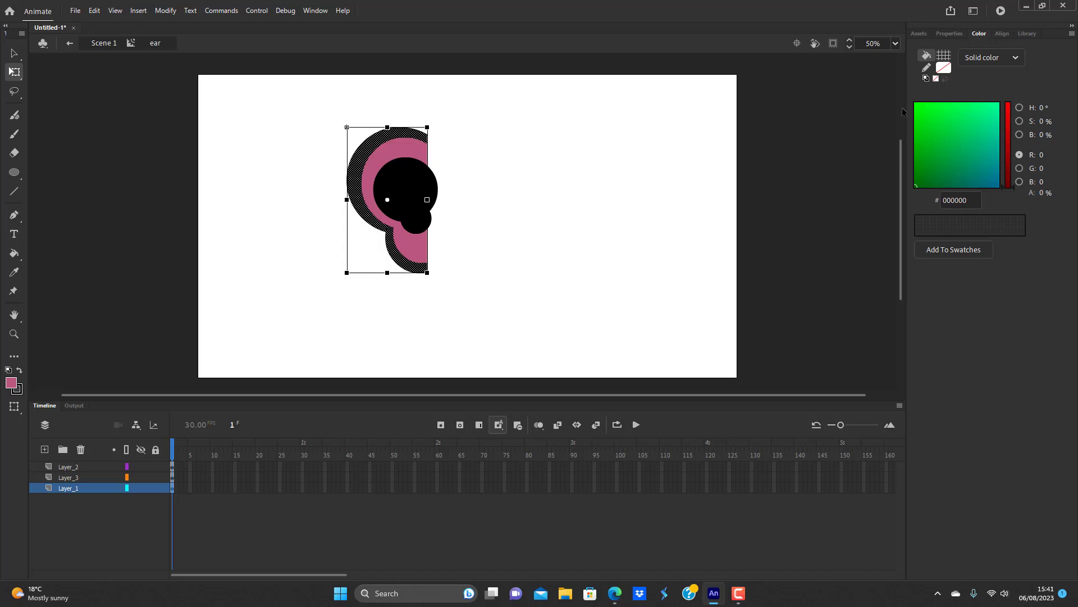
pyautogui.click(943, 66)
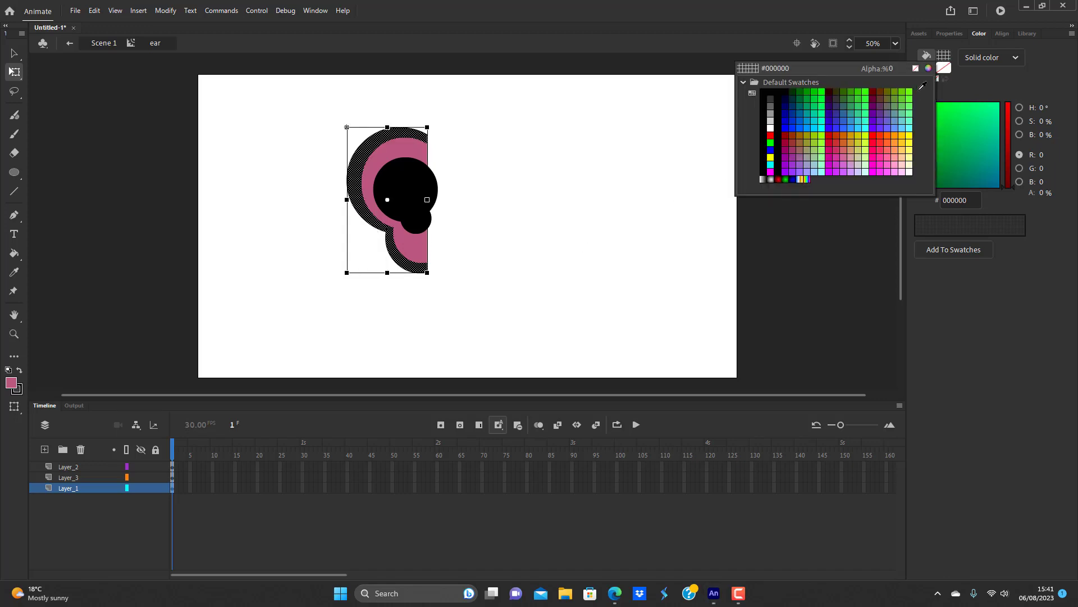
pyautogui.click(900, 144)
pyautogui.click(625, 210)
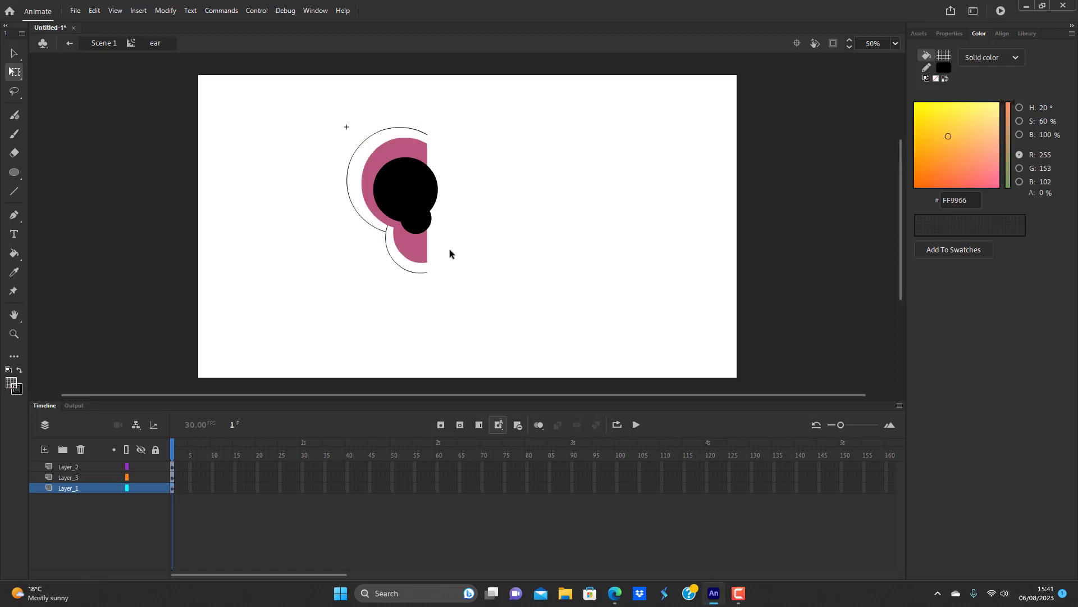
# Set the alpha of both outer ear fills to 100%
pyautogui.click(400, 260)
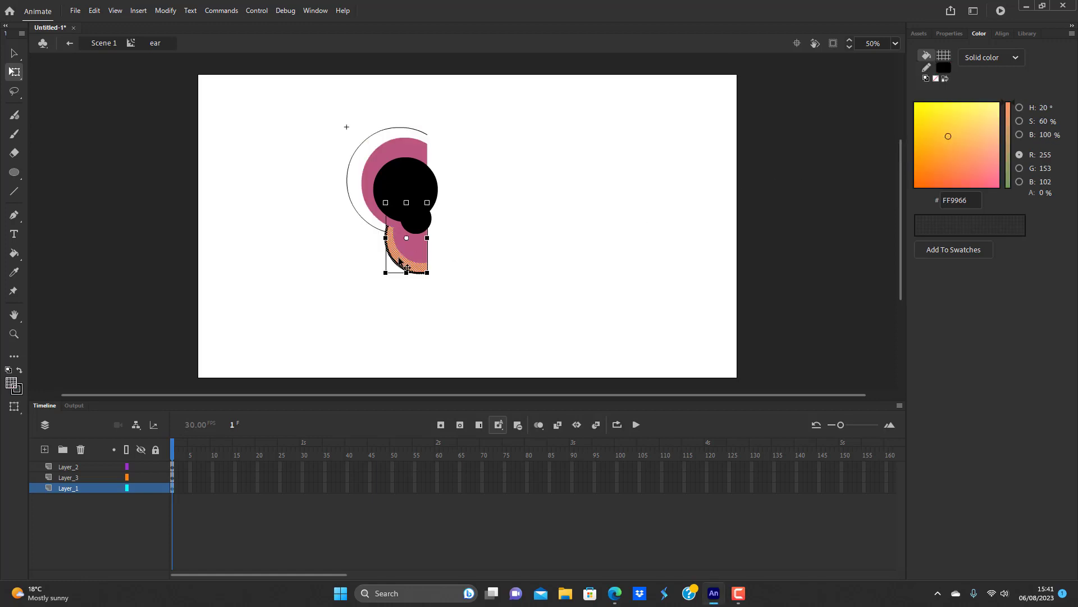
pyautogui.keyDown('shift'); pyautogui.click(372, 225); pyautogui.keyUp('shift')
pyautogui.keyDown('shift'); pyautogui.click(369, 215); pyautogui.keyUp('shift')
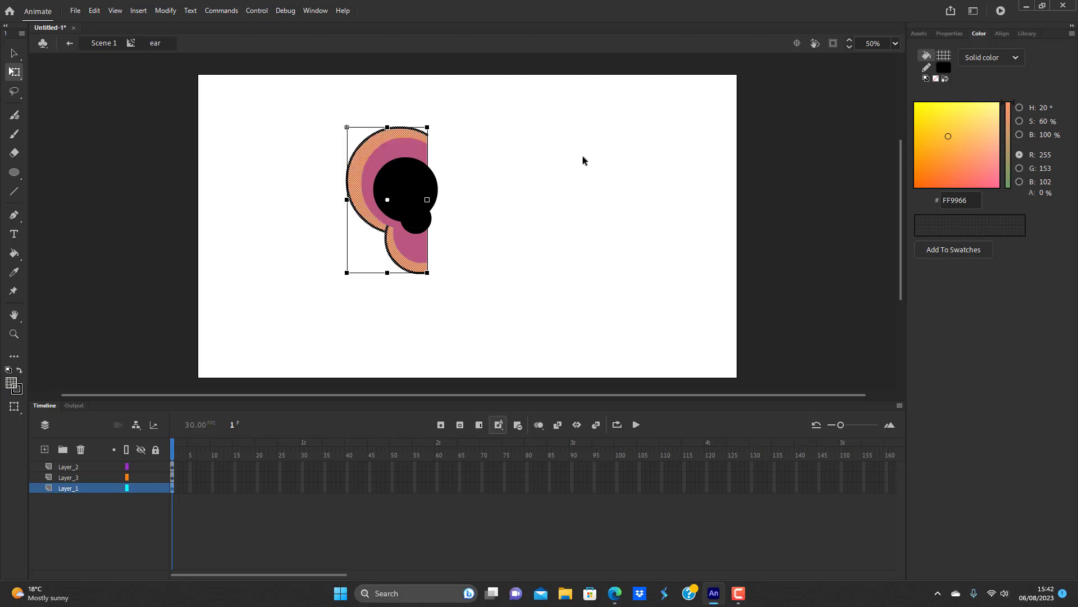
pyautogui.click(943, 58)
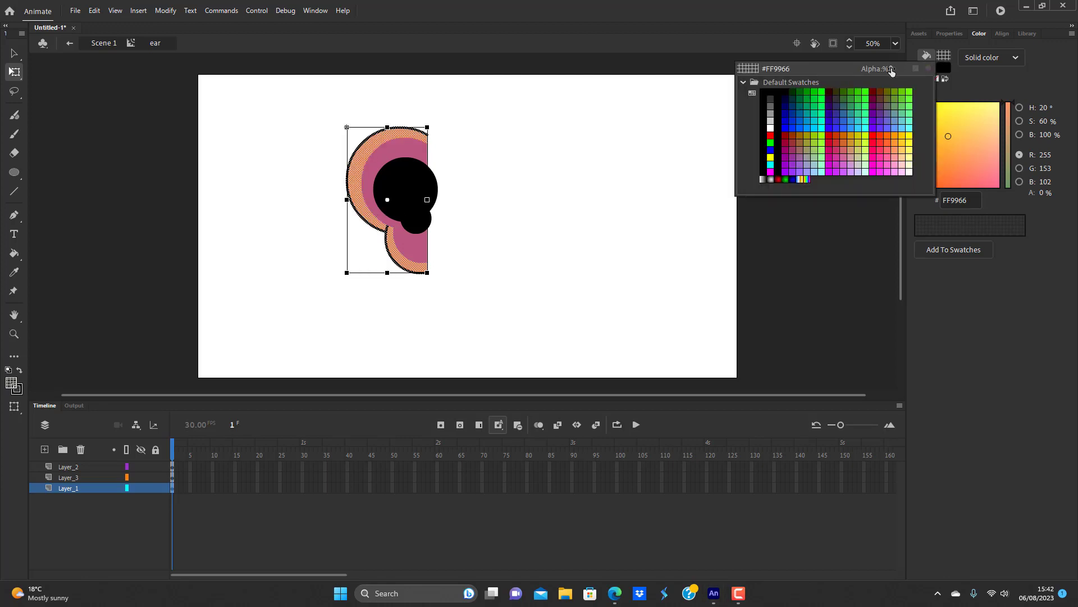
pyautogui.click(891, 68)
pyautogui.write('100')
pyautogui.press('Return')
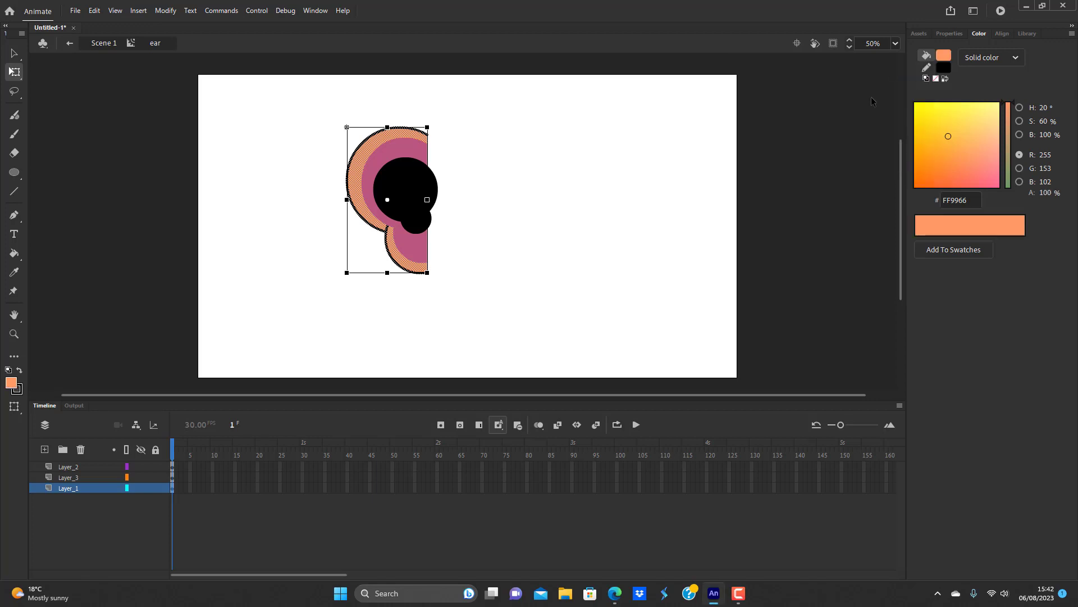
pyautogui.click(557, 178)
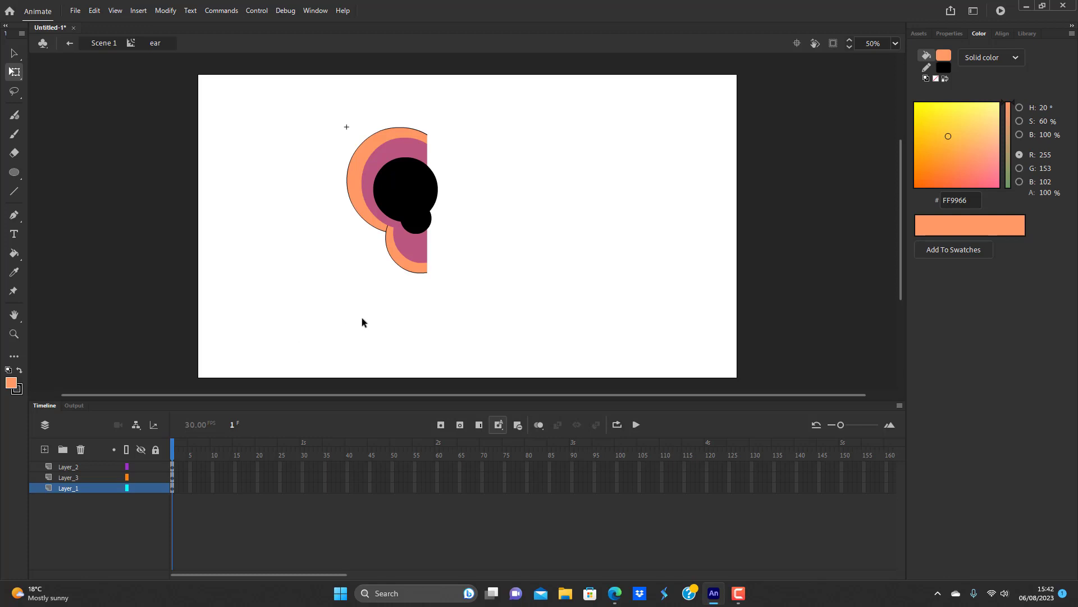
# Return to Scene 1 and convert the complete ear into a movie clip symbol named "ear_whole"
pyautogui.doubleClick(473, 327)
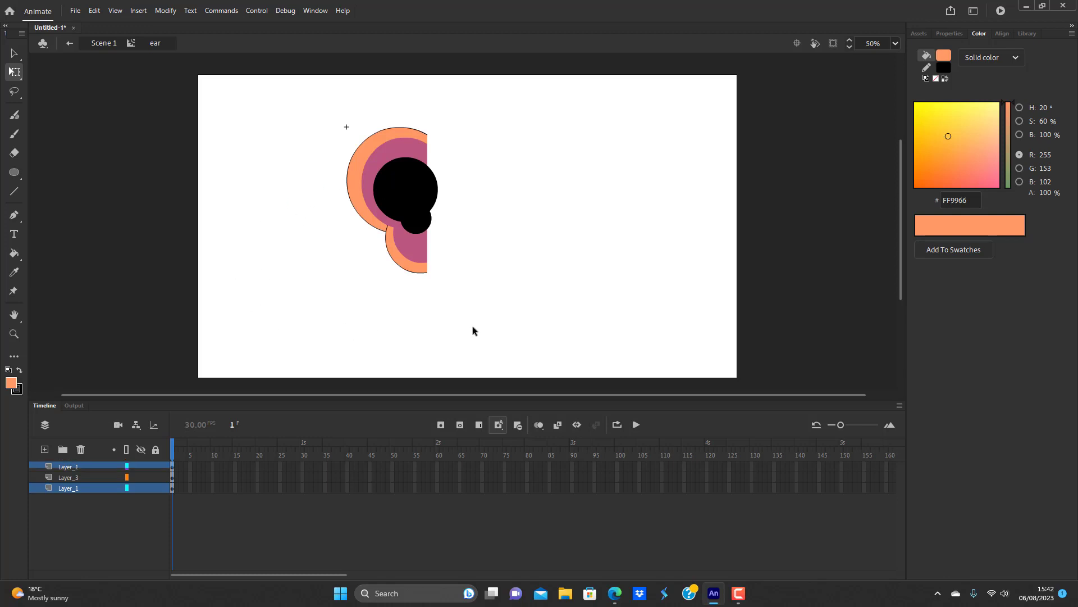
pyautogui.click(459, 332)
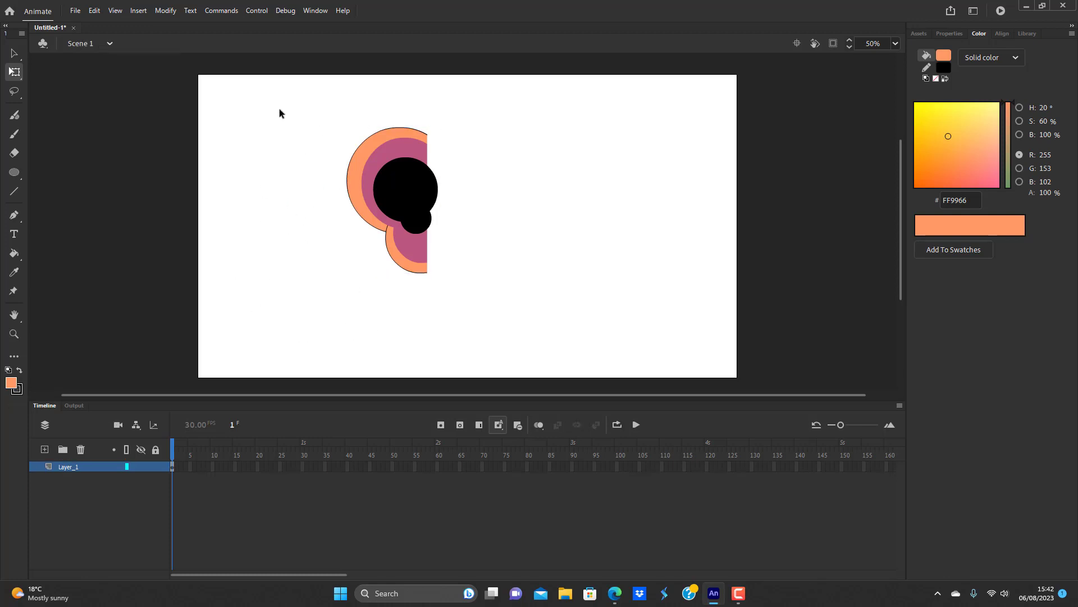
pyautogui.moveTo(279, 113)
pyautogui.mouseDown()
pyautogui.moveTo(312, 112)
pyautogui.moveTo(529, 270)
pyautogui.moveTo(532, 291)
pyautogui.mouseUp()
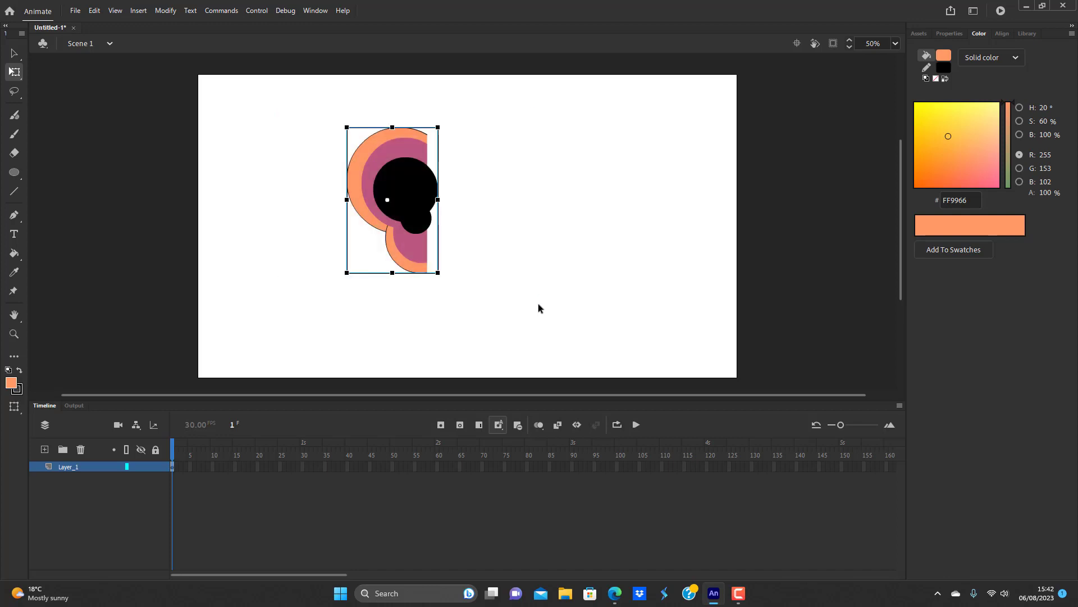
pyautogui.click(539, 308)
pyautogui.moveTo(291, 118); pyautogui.dragTo(505, 297)
pyautogui.press('F8')
pyautogui.write('e')
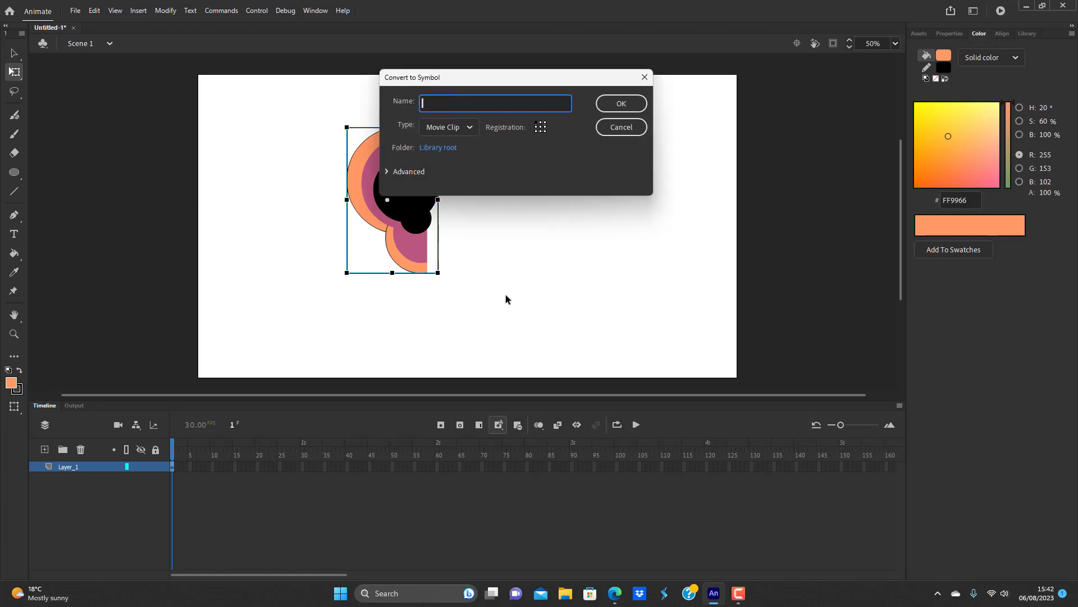
pyautogui.write('ar_whole')
pyautogui.press('Return')
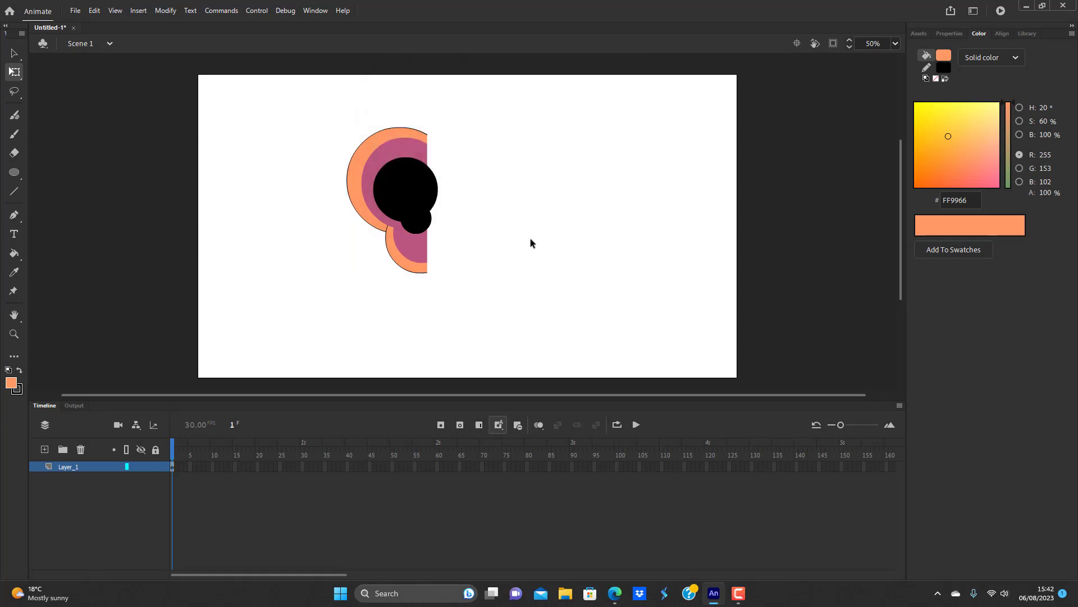
# Open the ear symbol nested in ear_whole and thicken its entire black outline to a stroke size of 17
pyautogui.doubleClick(403, 179)
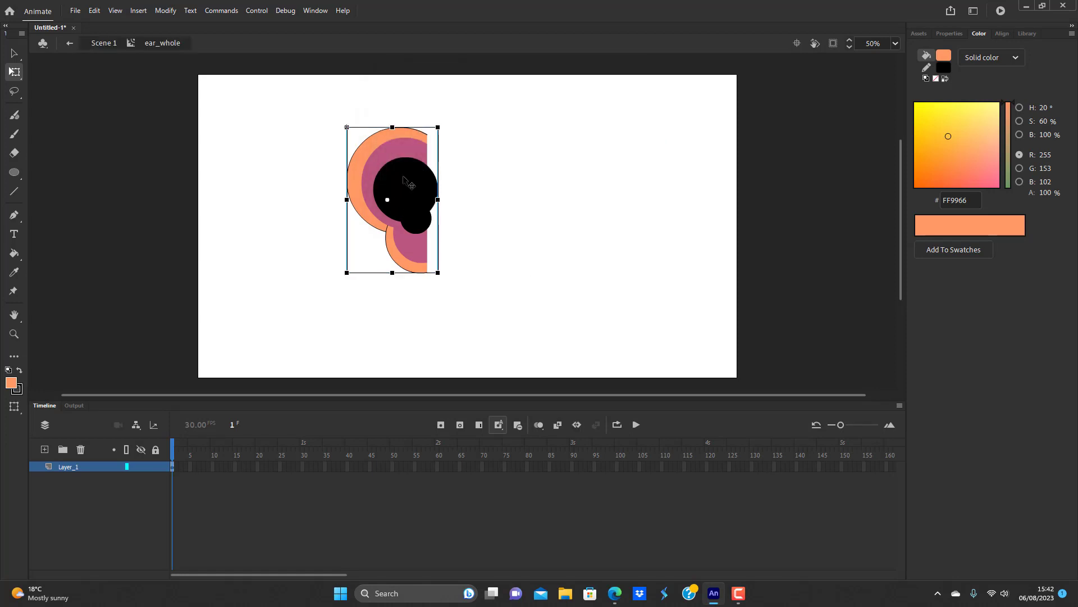
pyautogui.click(500, 201)
pyautogui.click(402, 133)
pyautogui.doubleClick(426, 136)
pyautogui.click(426, 136)
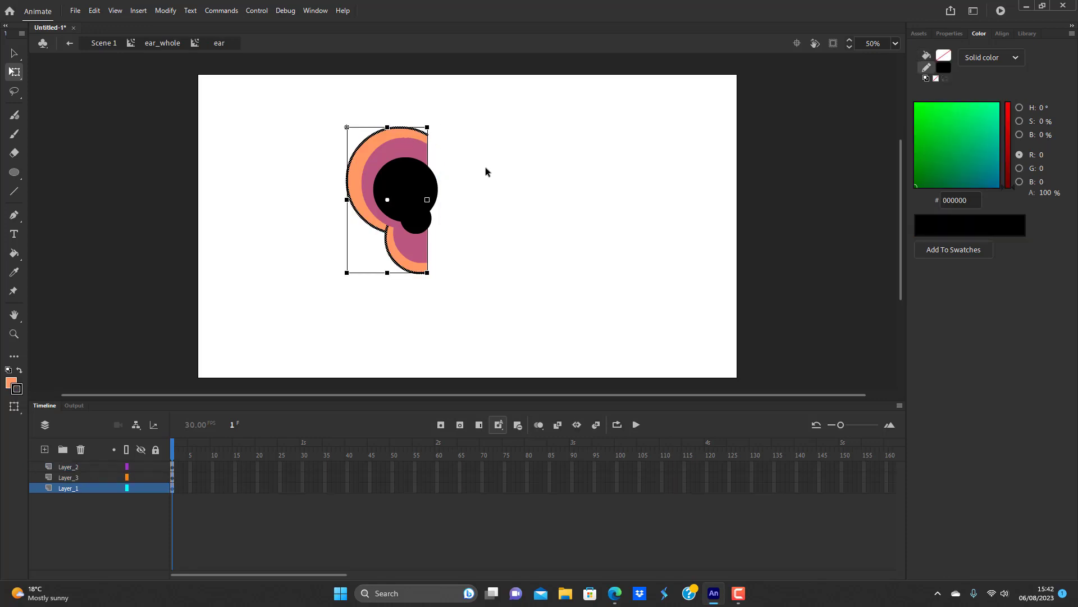
pyautogui.click(950, 33)
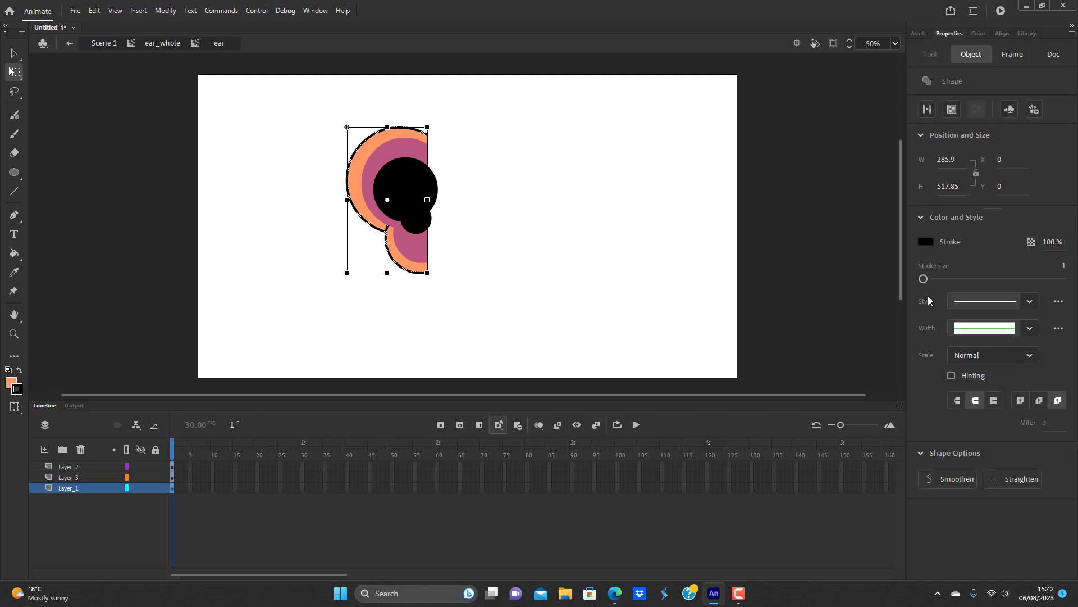
pyautogui.moveTo(924, 278); pyautogui.dragTo(934, 282)
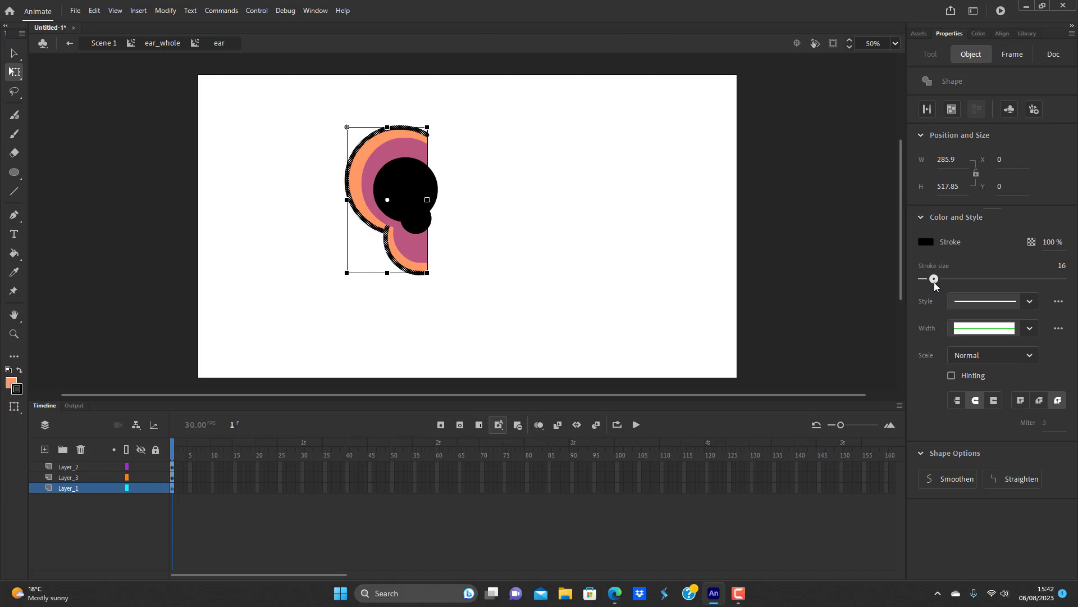
pyautogui.click(474, 197)
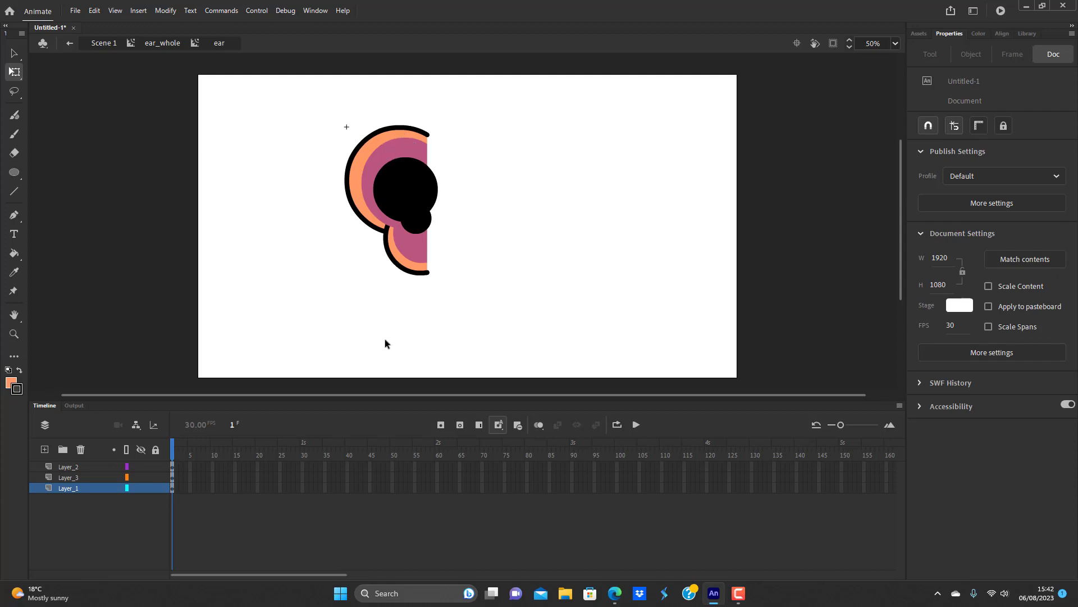
# Add a layer directly below Layer_2 and draw a solid black upright rectangle on it over the upper ear's outer side
pyautogui.click(44, 451)
pyautogui.moveTo(83, 486); pyautogui.dragTo(86, 472)
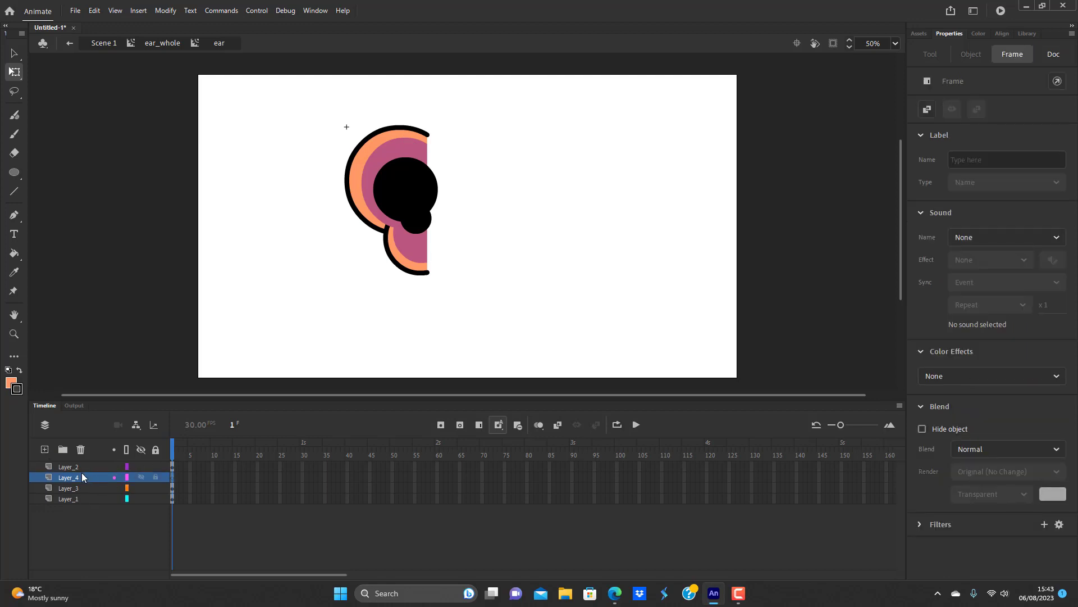
pyautogui.click(18, 170)
pyautogui.click(56, 179)
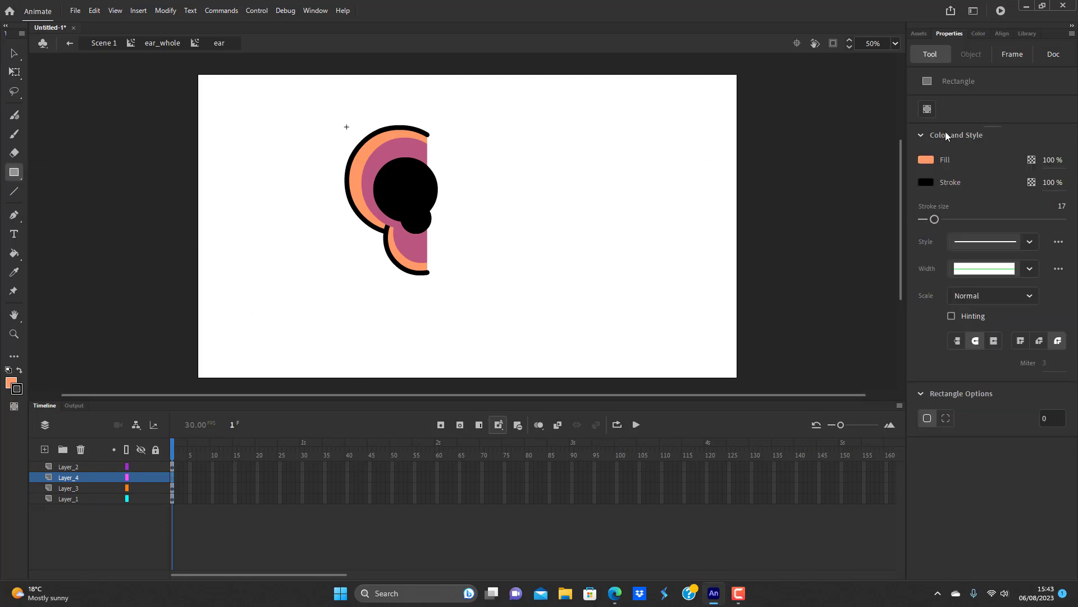
pyautogui.click(978, 34)
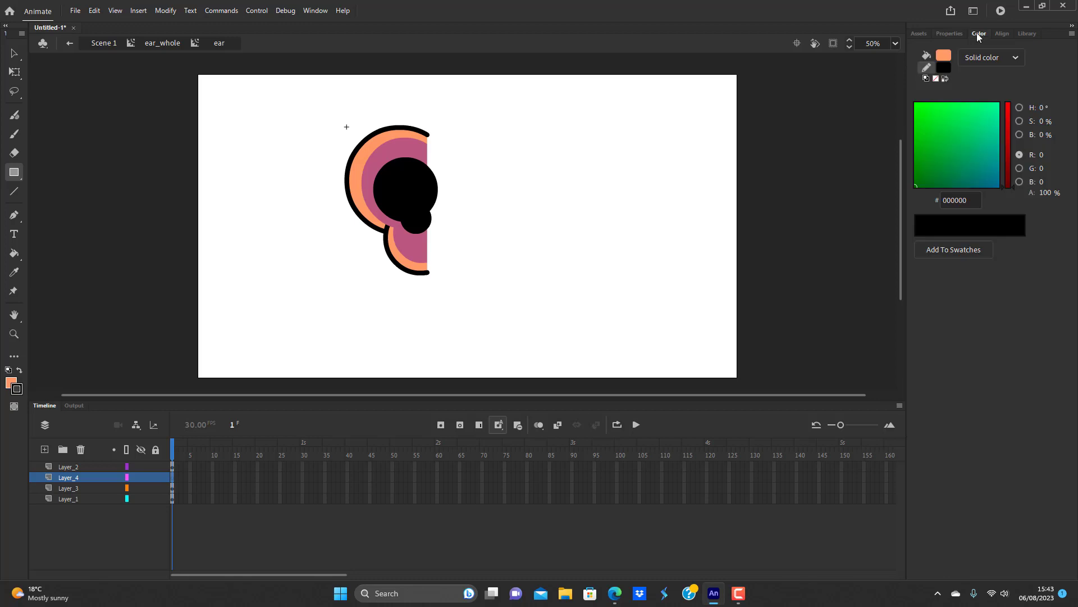
pyautogui.click(946, 56)
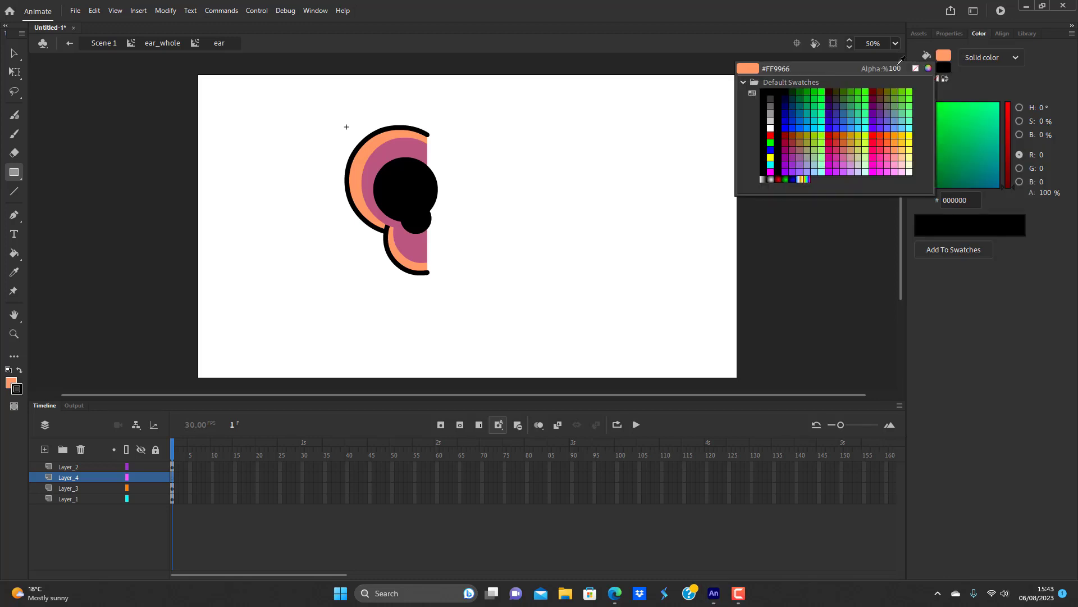
pyautogui.click(771, 91)
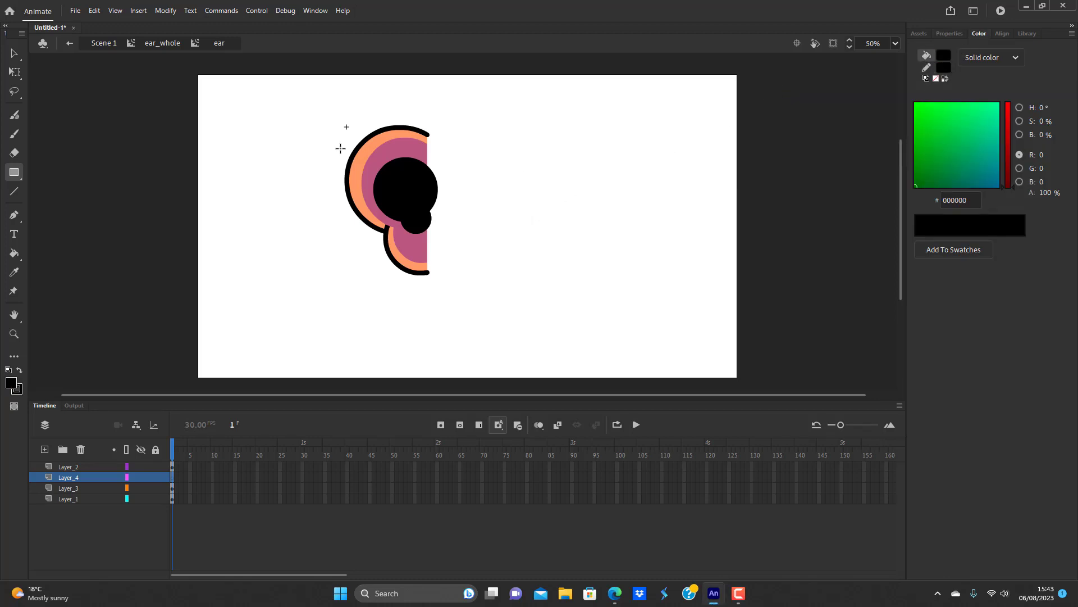
pyautogui.moveTo(365, 138); pyautogui.dragTo(389, 207)
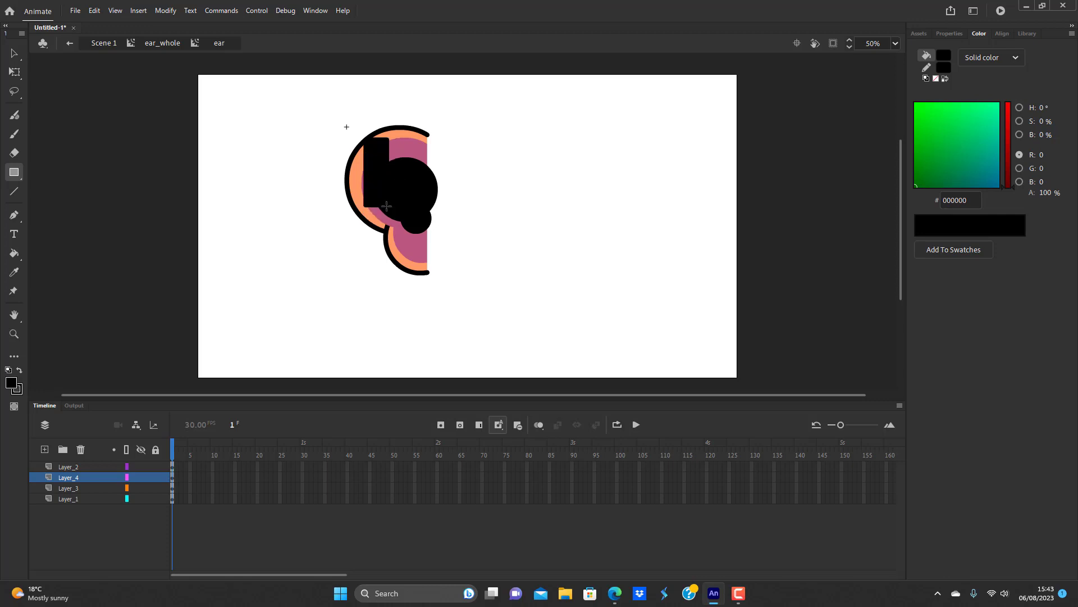
# Reshape the black rectangle into a crescent that follows the curved outer edge of the upper ear
pyautogui.press('q')
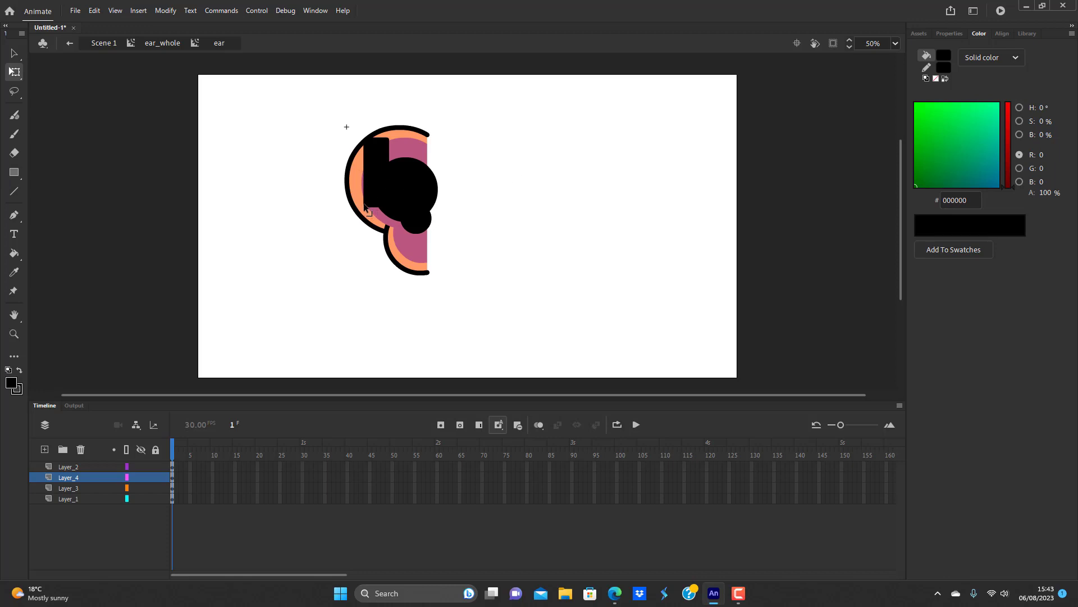
pyautogui.moveTo(366, 207); pyautogui.dragTo(387, 228)
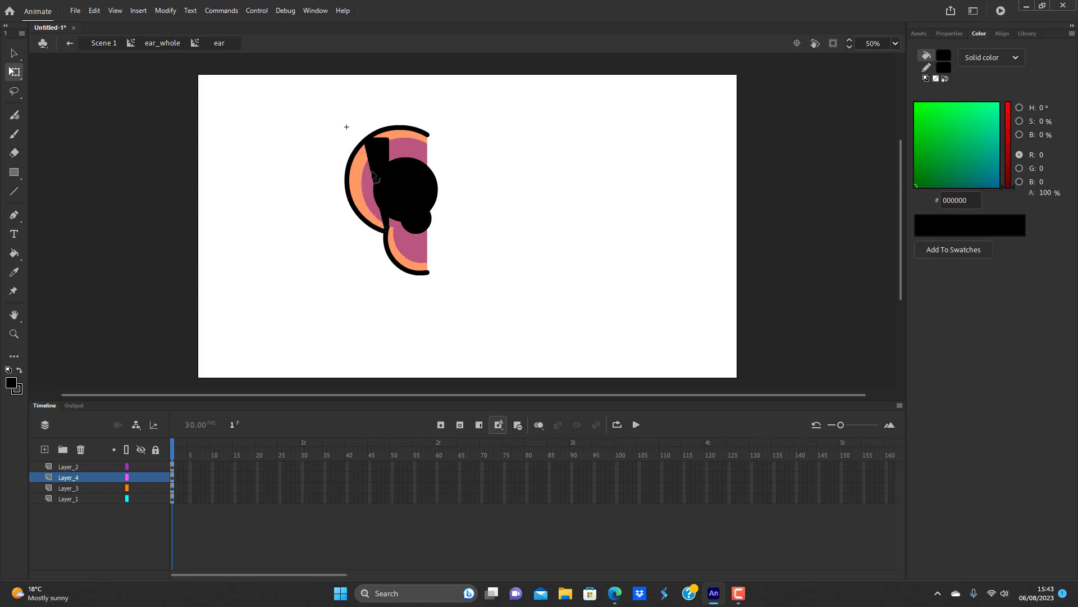
pyautogui.moveTo(372, 172); pyautogui.dragTo(400, 133)
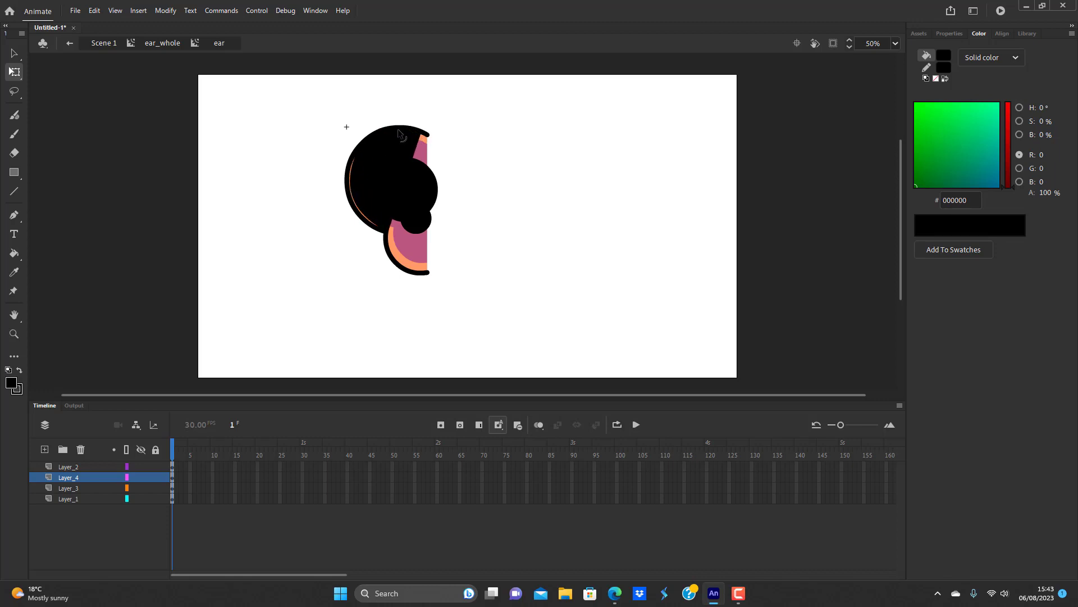
pyautogui.click(420, 151)
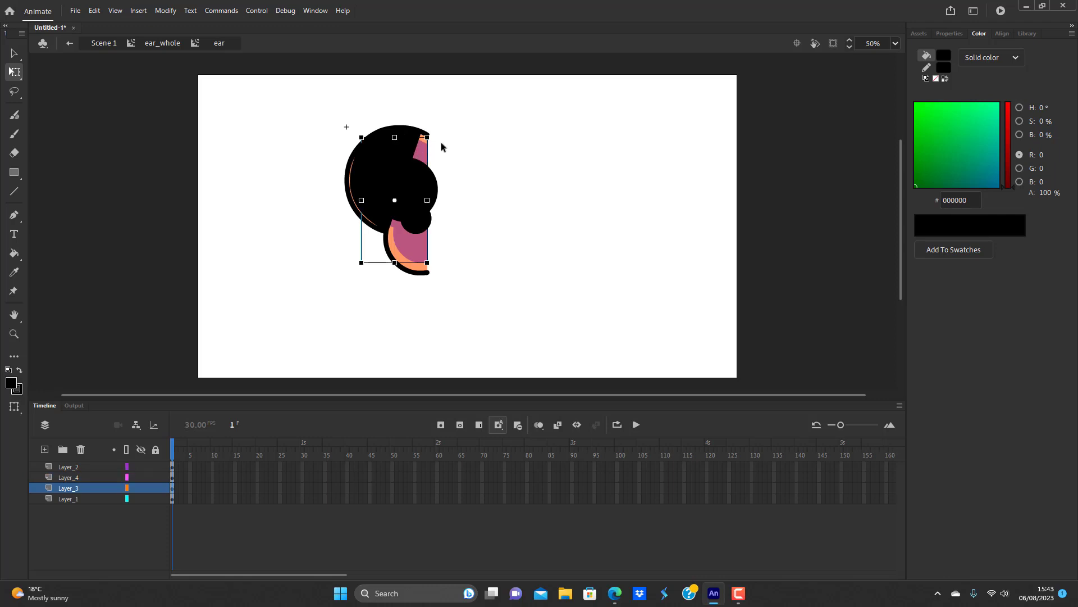
pyautogui.click(441, 146)
pyautogui.moveTo(416, 149); pyautogui.dragTo(373, 153)
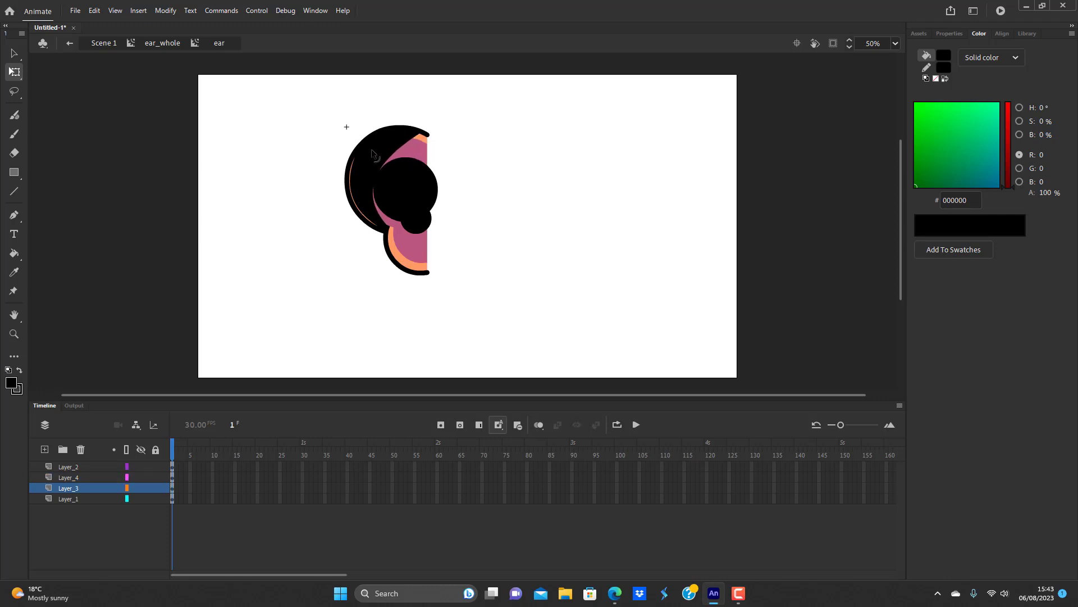
# Set the alpha of the crescent's black fill to 45%
pyautogui.click(392, 155)
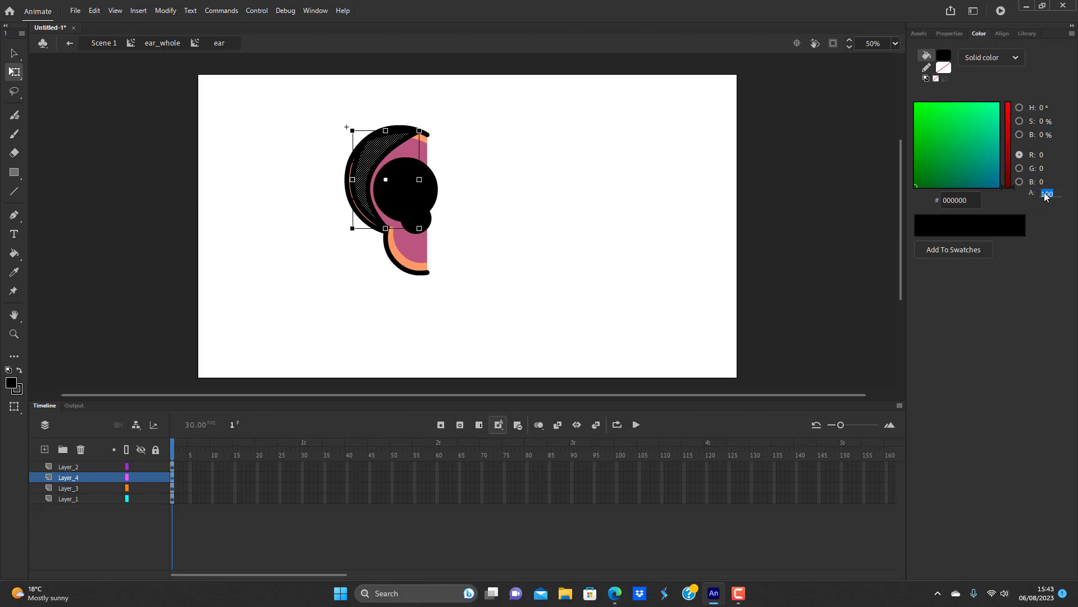
pyautogui.write('45')
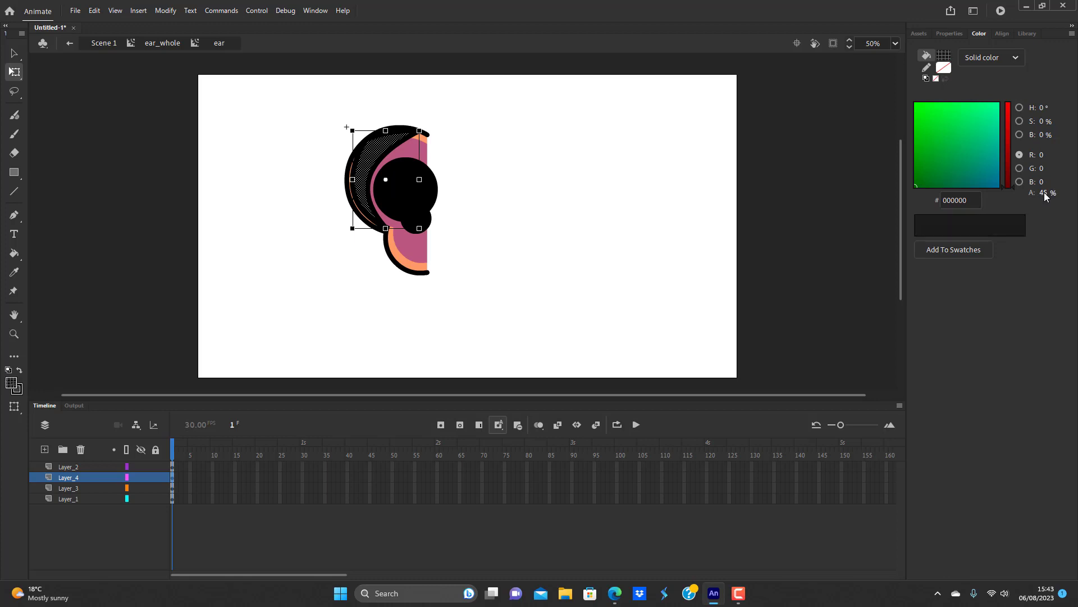
pyautogui.click(498, 183)
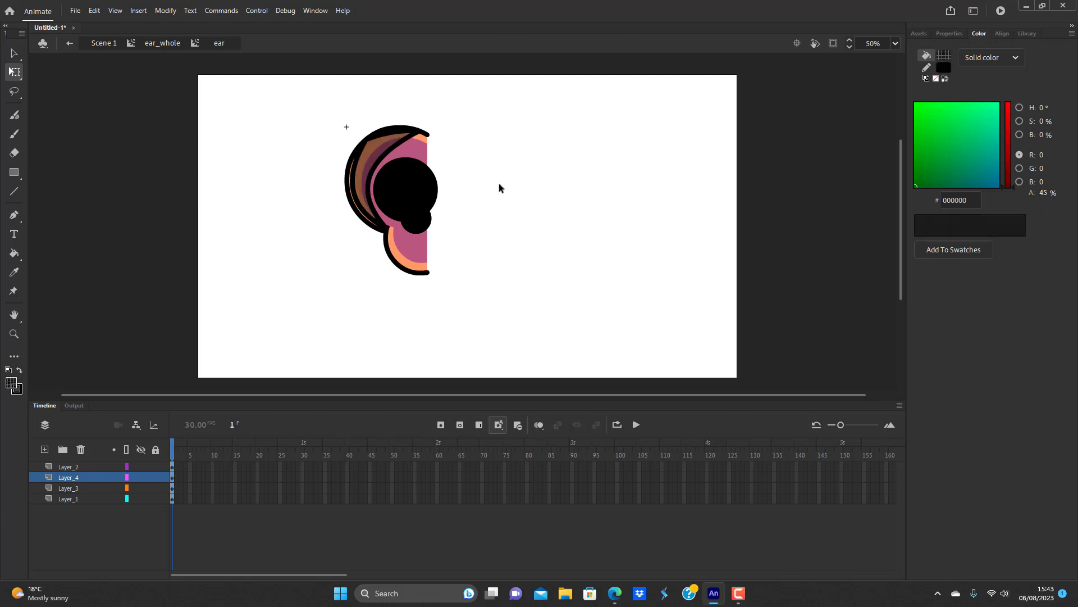
# Delete all the black outline strokes around the crescent shadow, leaving its fill in place
pyautogui.click(357, 161)
pyautogui.press('Delete')
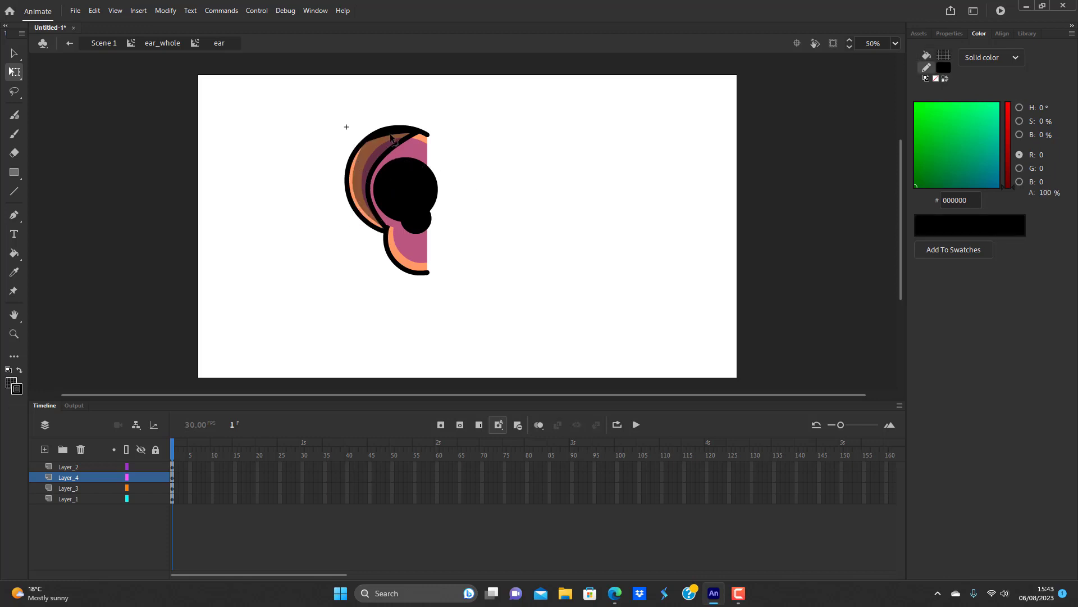
pyautogui.click(390, 134)
pyautogui.press('Delete')
pyautogui.click(393, 147)
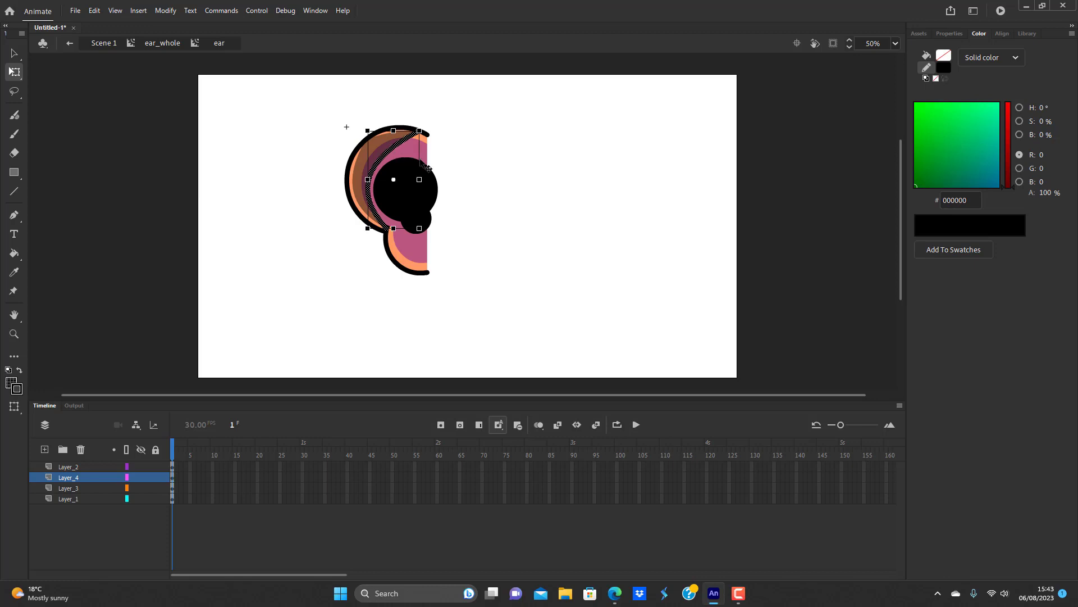
pyautogui.press('Delete')
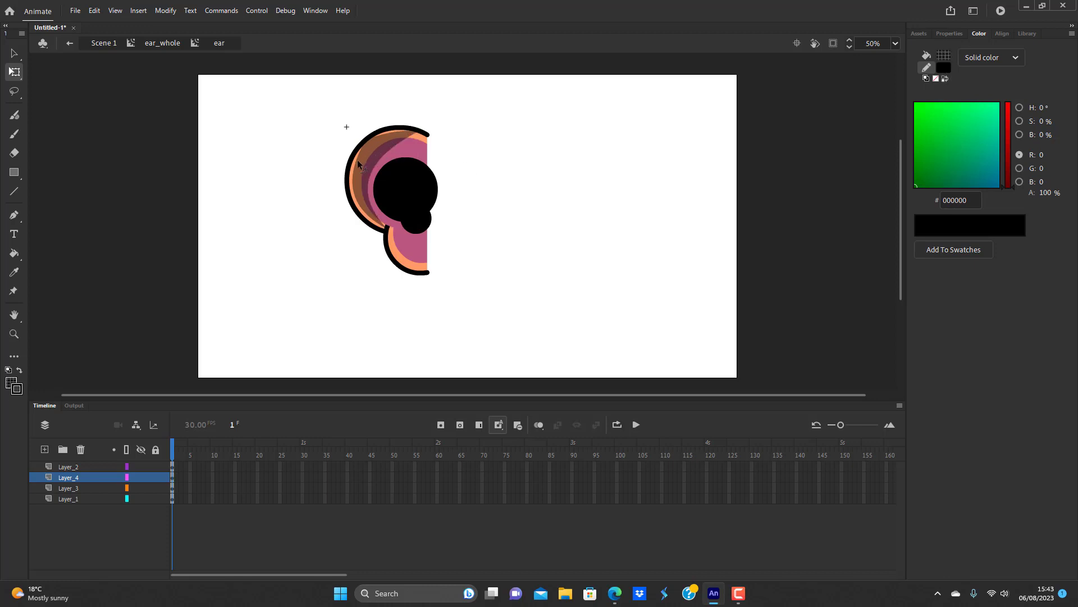
# Stretch the outer edges of the crescent shadow to meet the upper ear's black outline
pyautogui.moveTo(352, 192); pyautogui.dragTo(349, 192)
pyautogui.moveTo(385, 148); pyautogui.dragTo(394, 140)
pyautogui.doubleClick(484, 246)
pyautogui.click(484, 246)
pyautogui.doubleClick(400, 244)
# Draw a semi-transparent black square with a black outline over the lower lobe of the ear on Layer_3
pyautogui.click(68, 488)
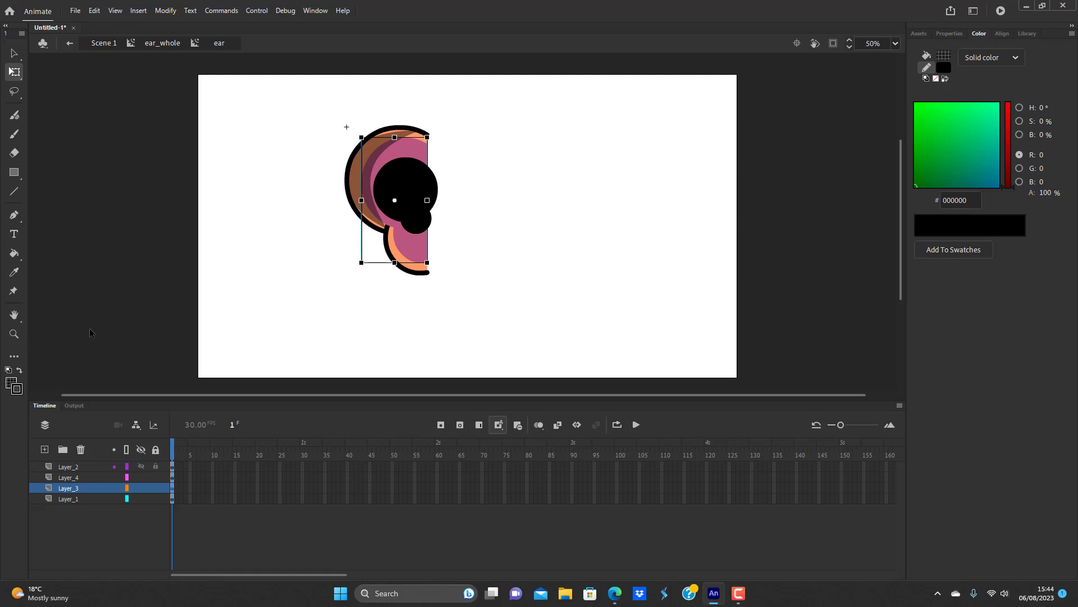
pyautogui.click(10, 176)
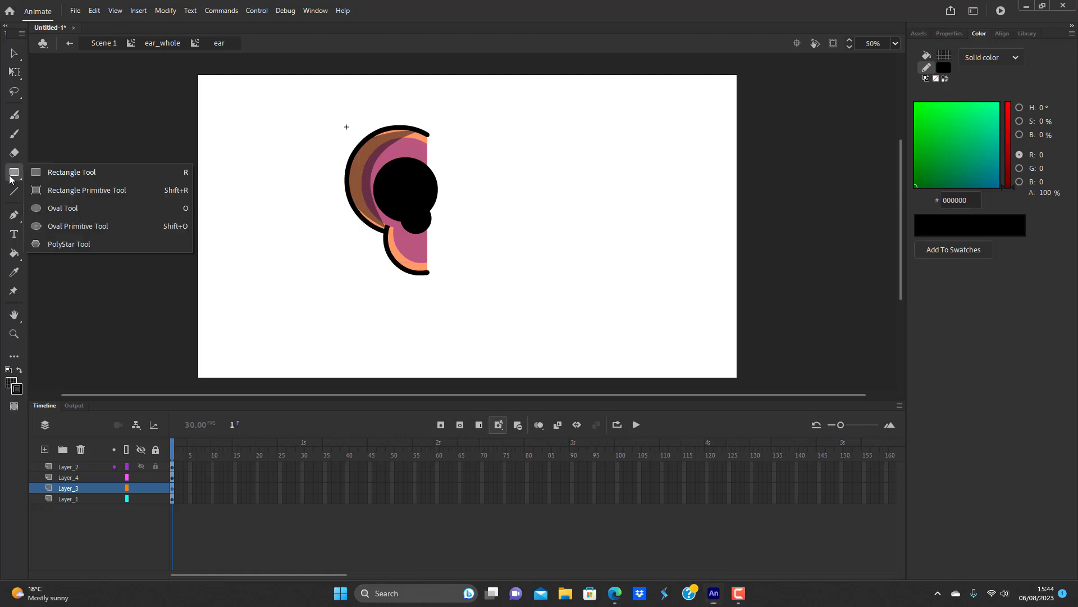
pyautogui.click(38, 173)
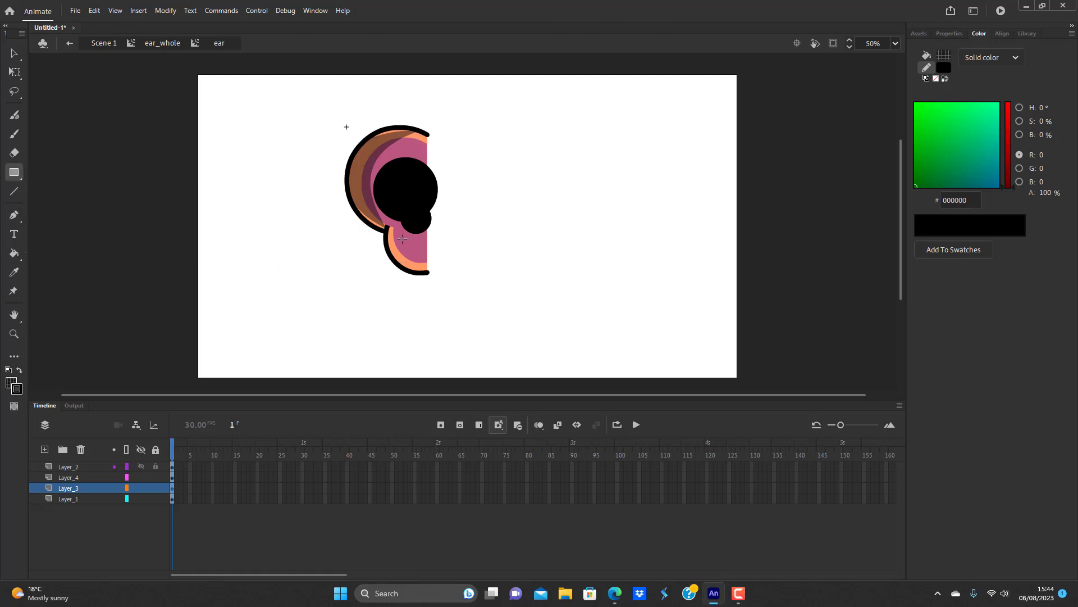
pyautogui.moveTo(399, 240); pyautogui.dragTo(443, 287)
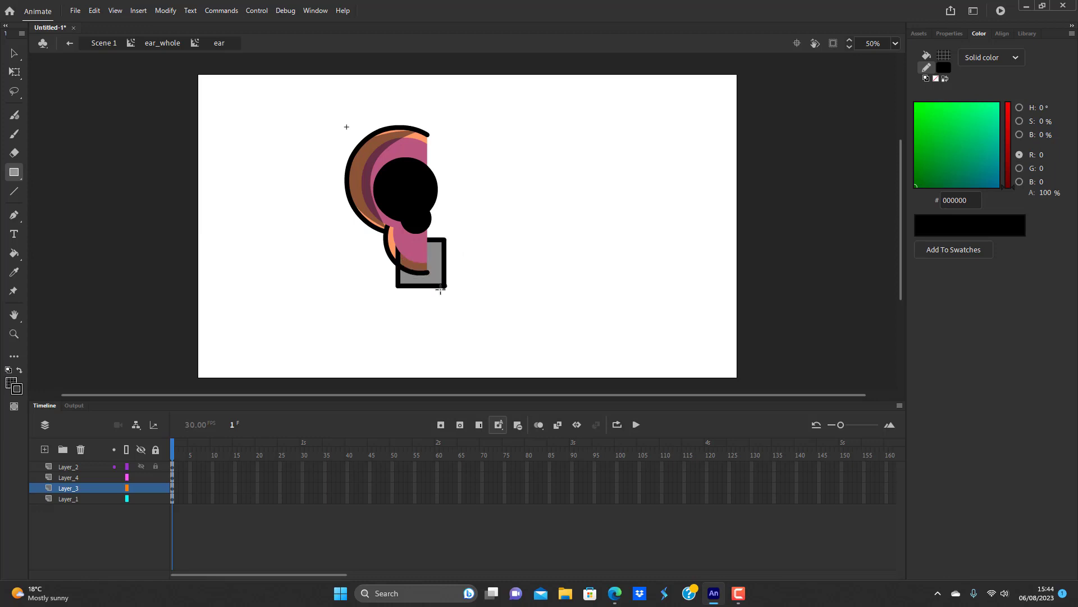
# Move the outlined square clear of the ear and transfer it to a new layer directly above Layer_4, keeping its position
pyautogui.click(17, 53)
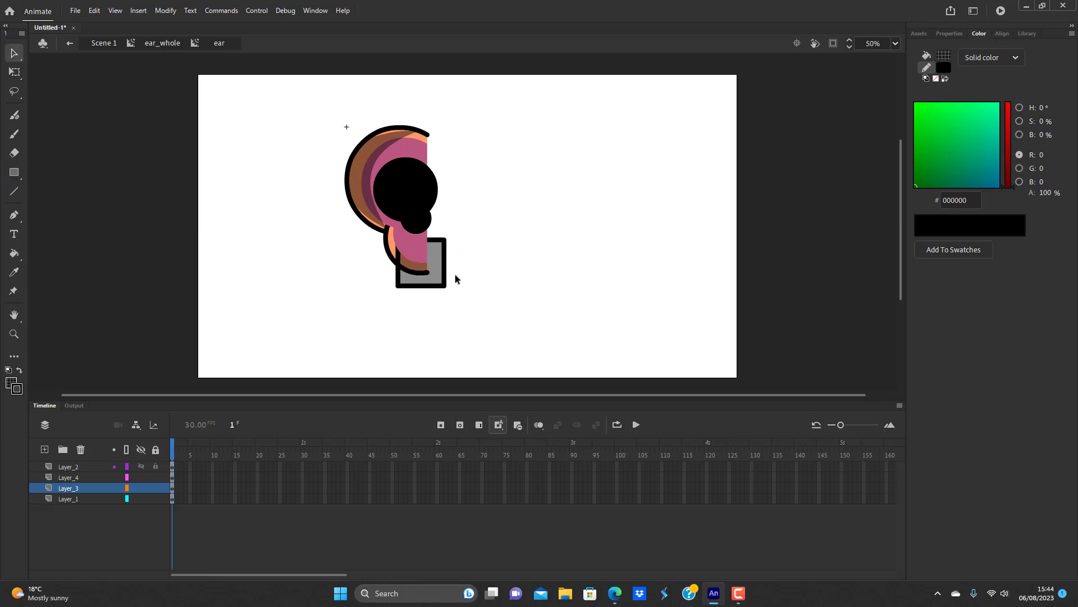
pyautogui.click(444, 284)
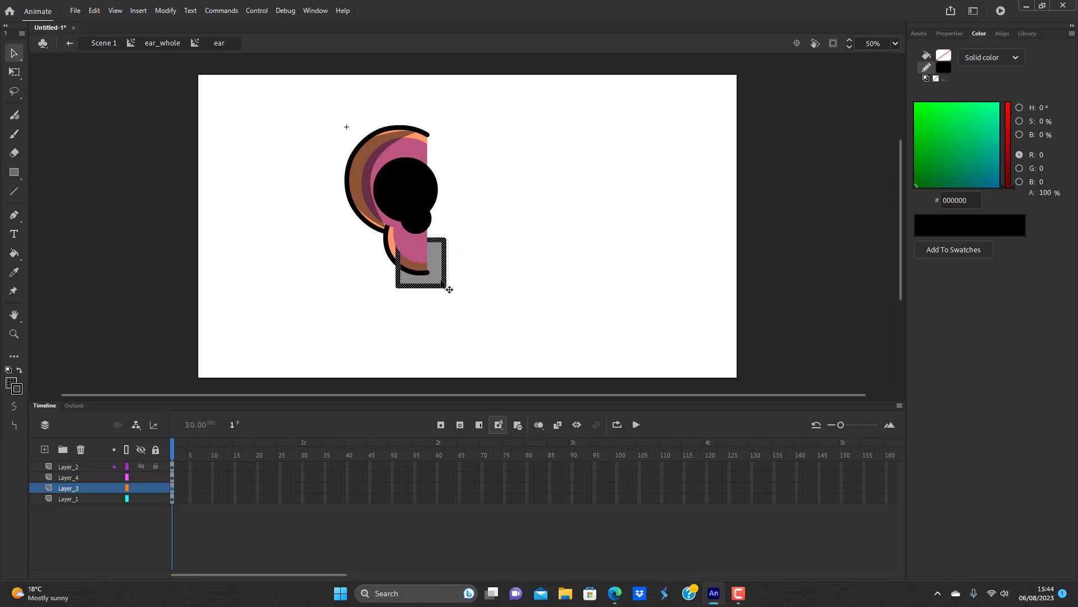
pyautogui.moveTo(444, 286); pyautogui.dragTo(513, 309)
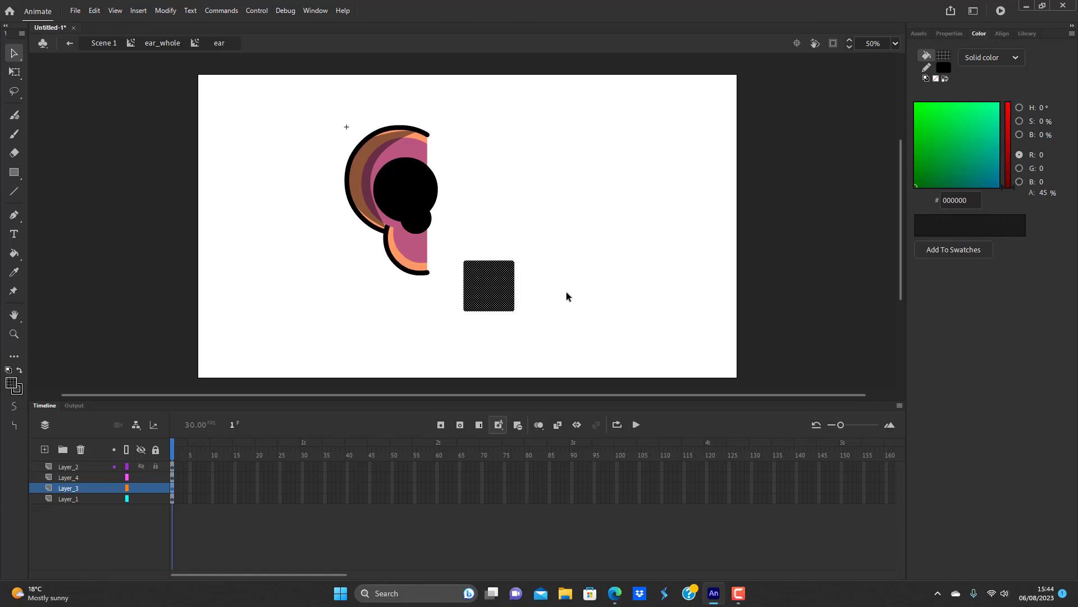
pyautogui.press('Delete')
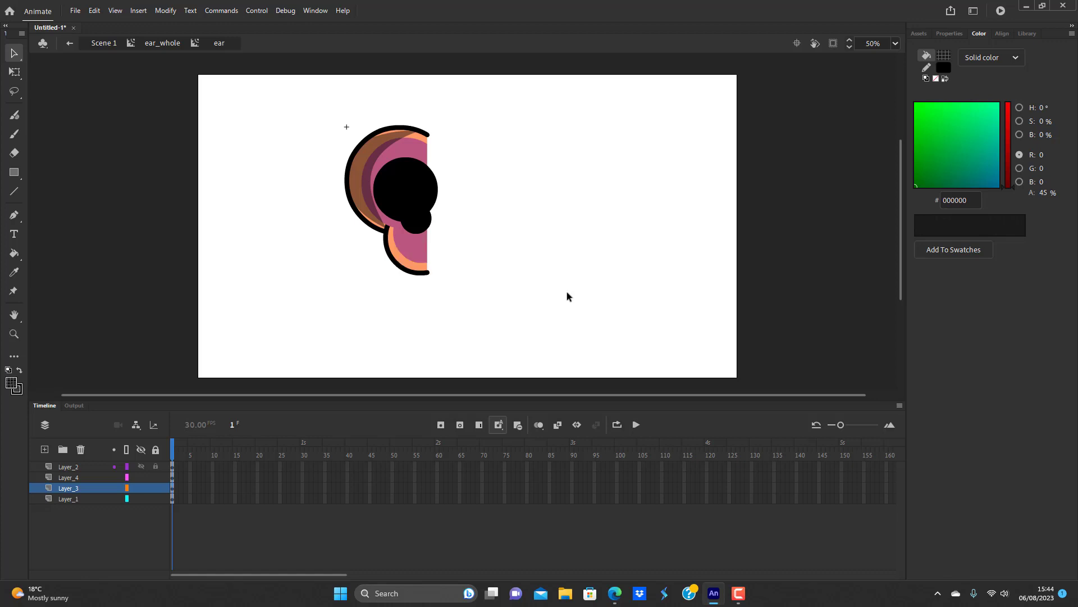
pyautogui.click(76, 478)
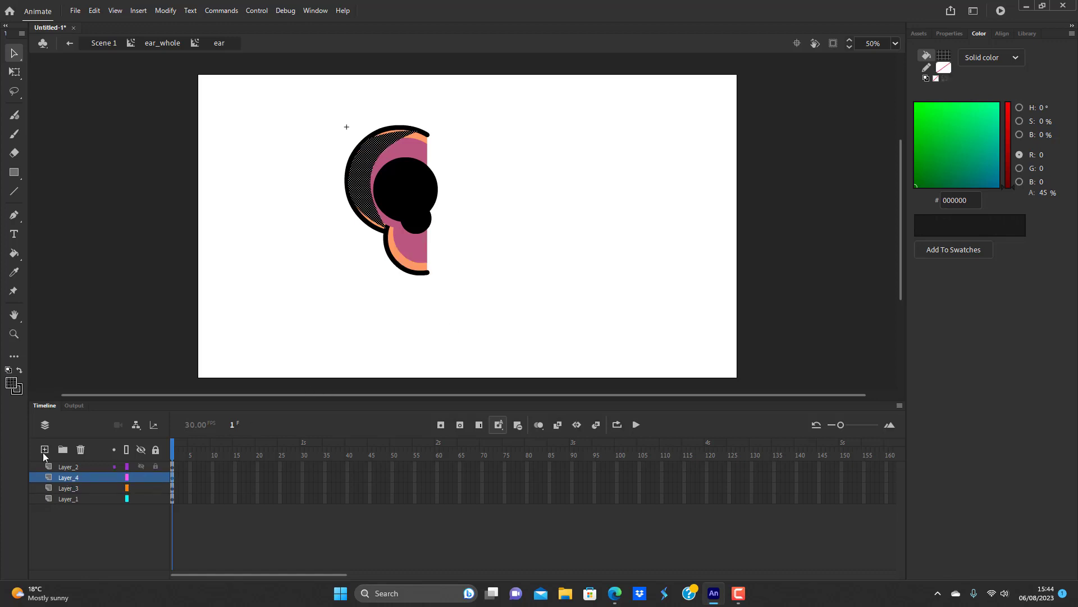
pyautogui.click(42, 449)
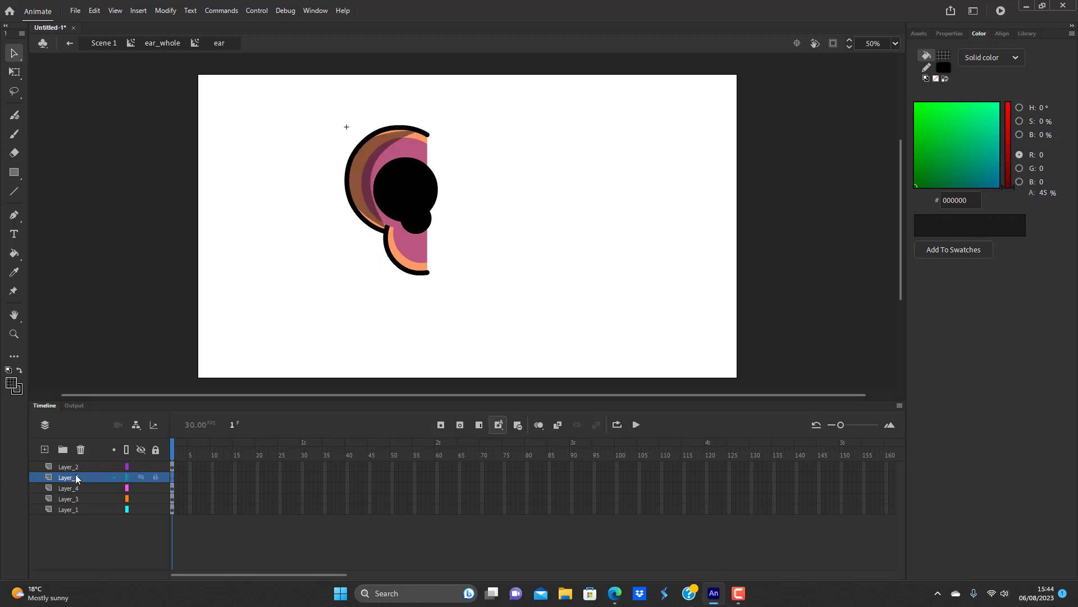
pyautogui.hotkey('ctrl', 'shift', 'v')
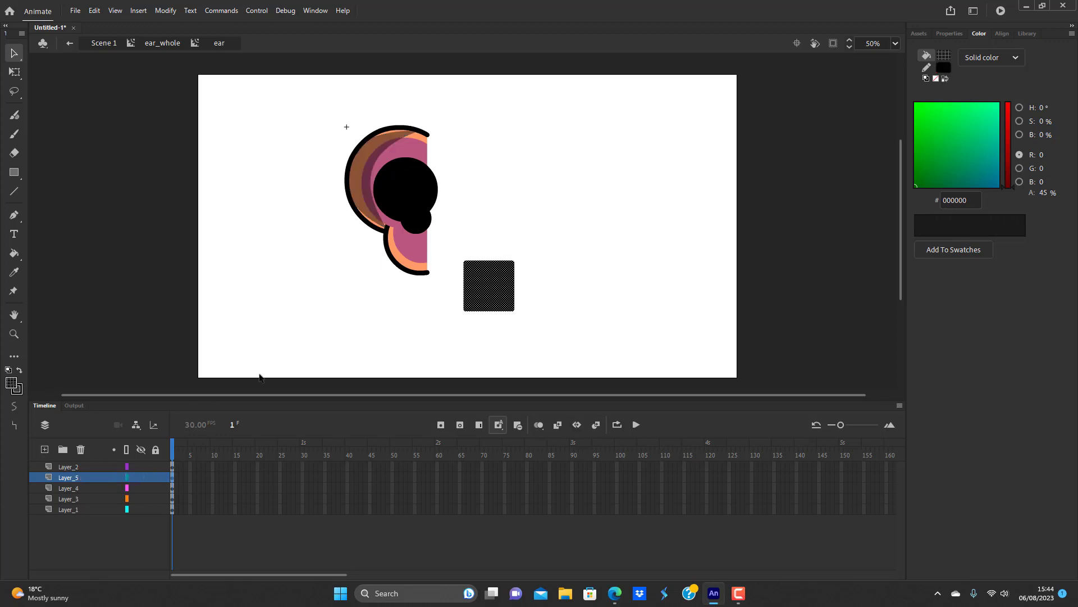
# Delete the square's black outline and move its semi-transparent fill over the ear's lower lobe
pyautogui.click(554, 231)
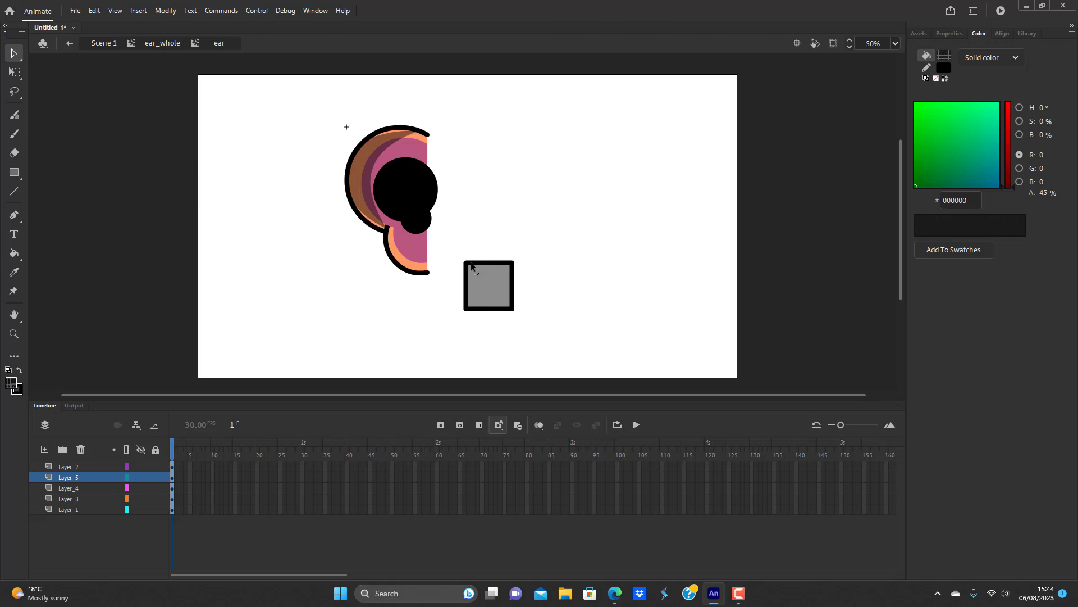
pyautogui.doubleClick(474, 262)
pyautogui.press('Delete')
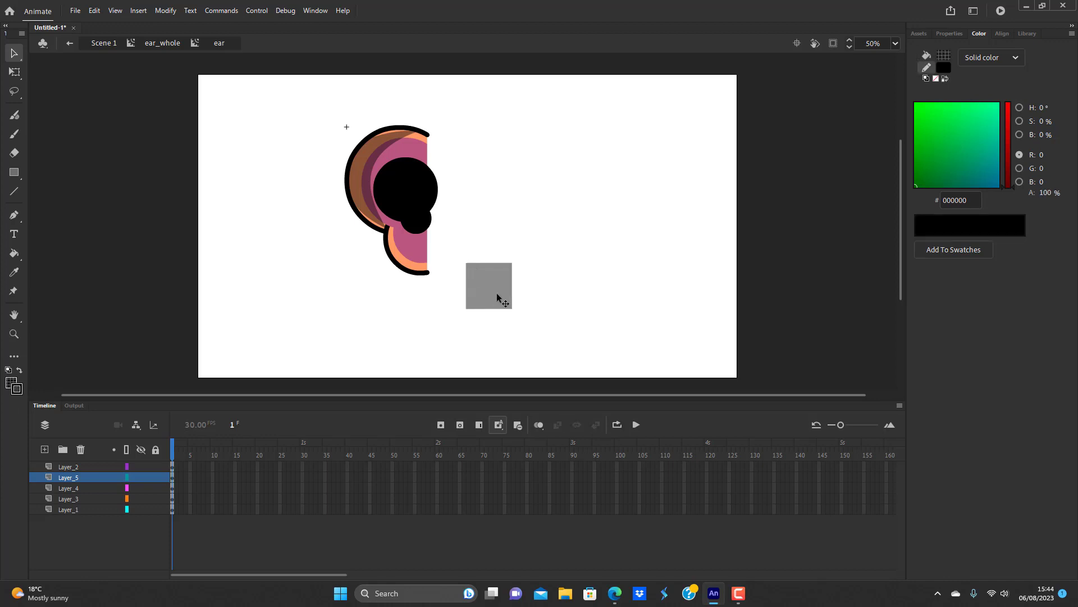
pyautogui.click(497, 294)
pyautogui.moveTo(496, 294); pyautogui.dragTo(447, 262)
pyautogui.click(483, 262)
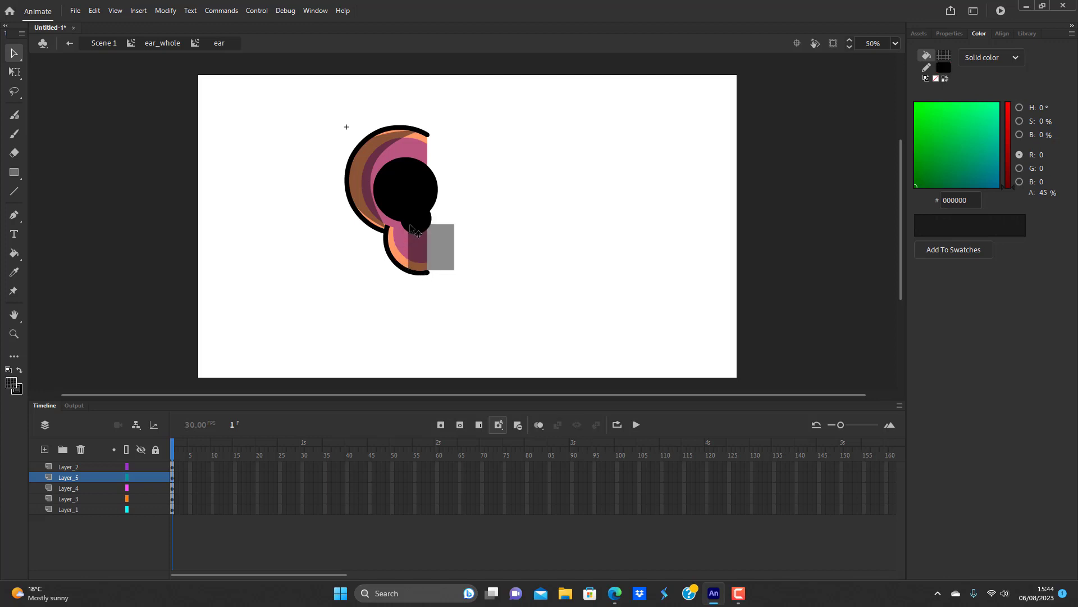
pyautogui.moveTo(443, 250); pyautogui.dragTo(432, 280)
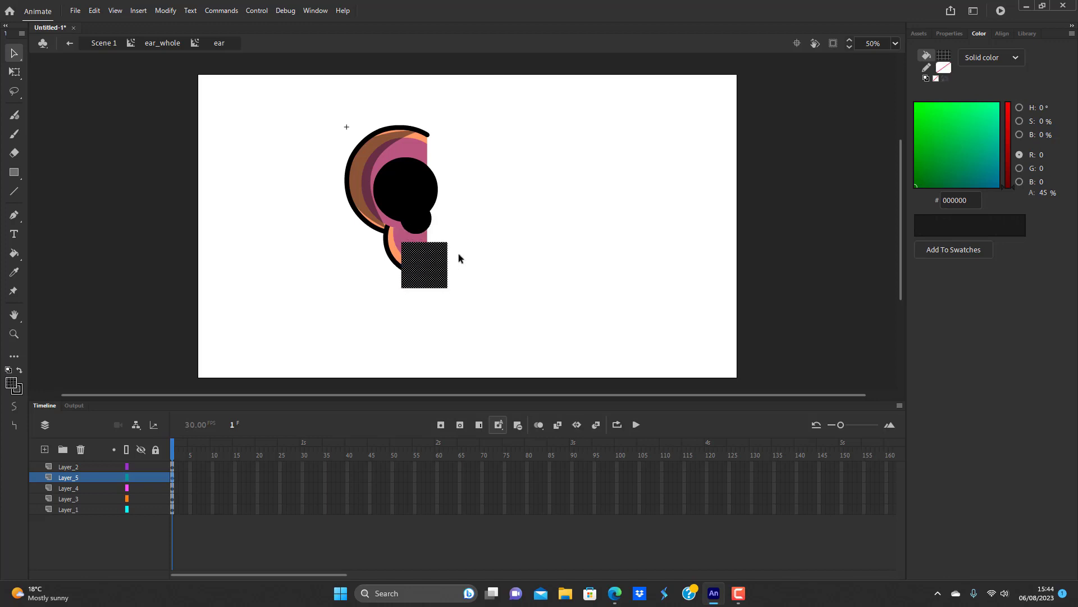
# Reshape the square into a narrow crescent shadow along the inside of the lower lobe's curved outline
pyautogui.click(461, 253)
pyautogui.moveTo(403, 241); pyautogui.dragTo(389, 225)
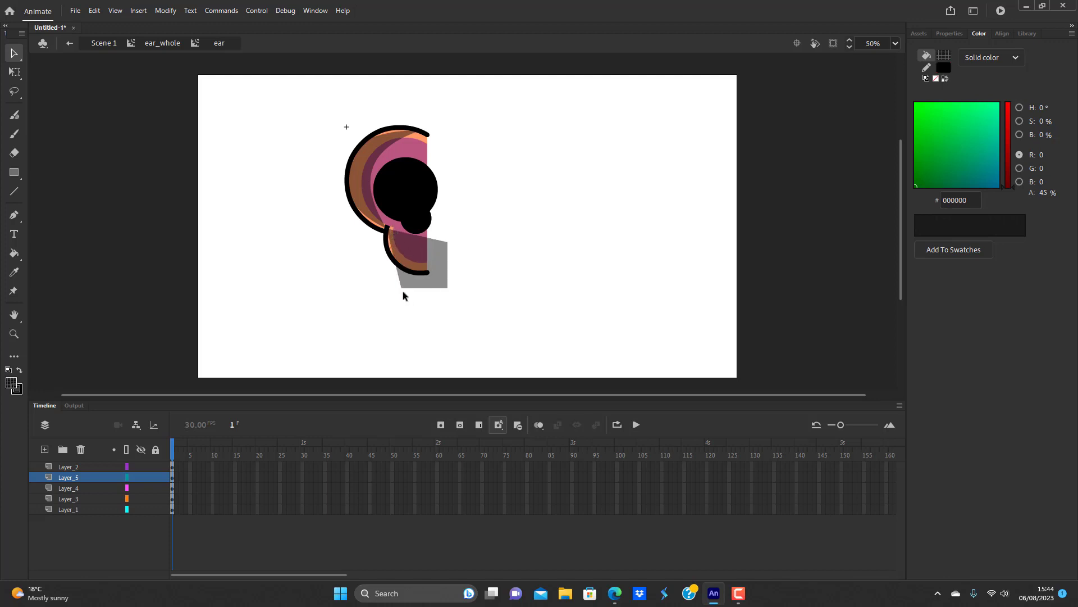
pyautogui.moveTo(402, 287); pyautogui.dragTo(400, 222)
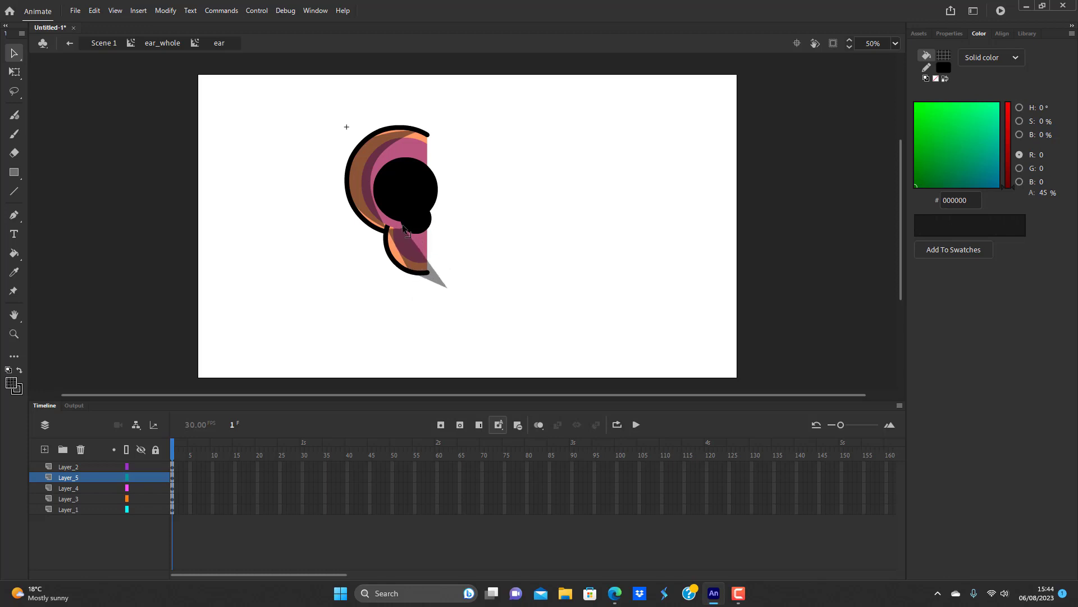
pyautogui.moveTo(446, 289); pyautogui.dragTo(400, 251)
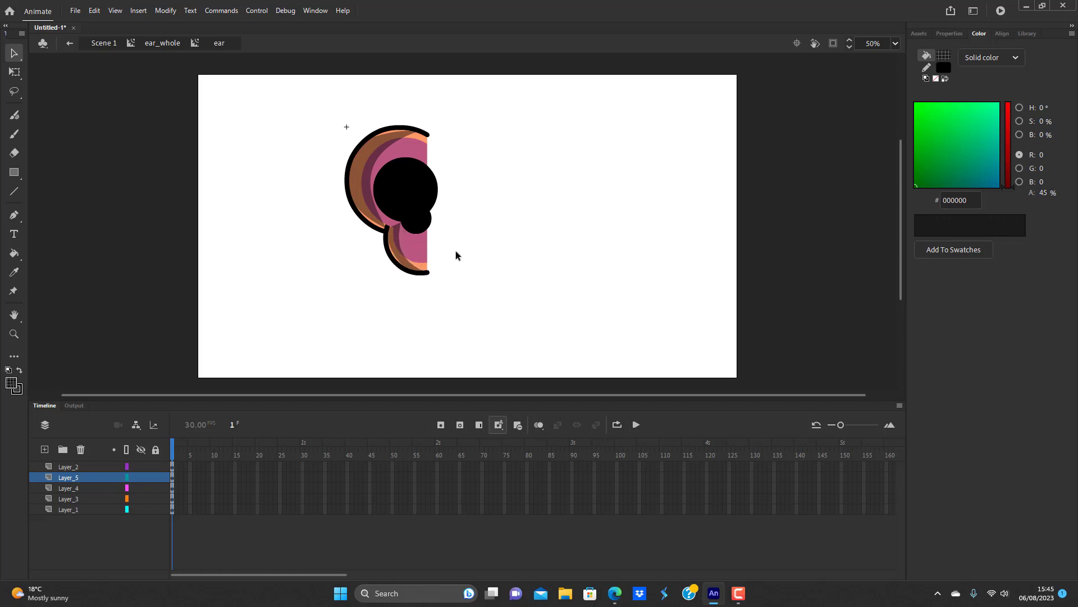
# Leave the ear symbol and open the nested ear_detail symbol holding the black inner-ear shape for editing
pyautogui.doubleClick(544, 279)
pyautogui.click(544, 279)
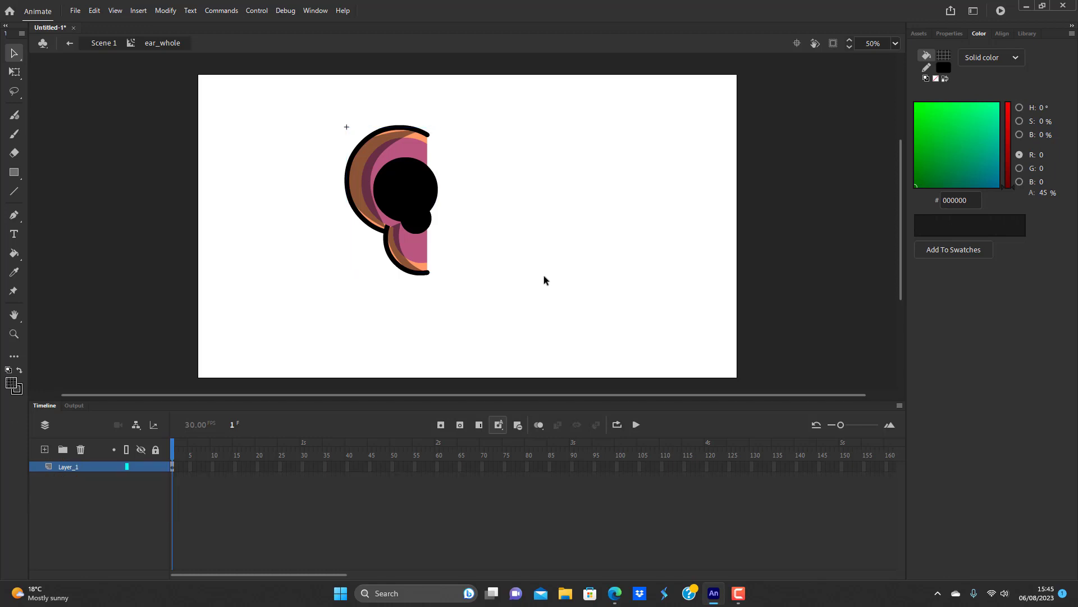
pyautogui.doubleClick(416, 178)
pyautogui.doubleClick(417, 191)
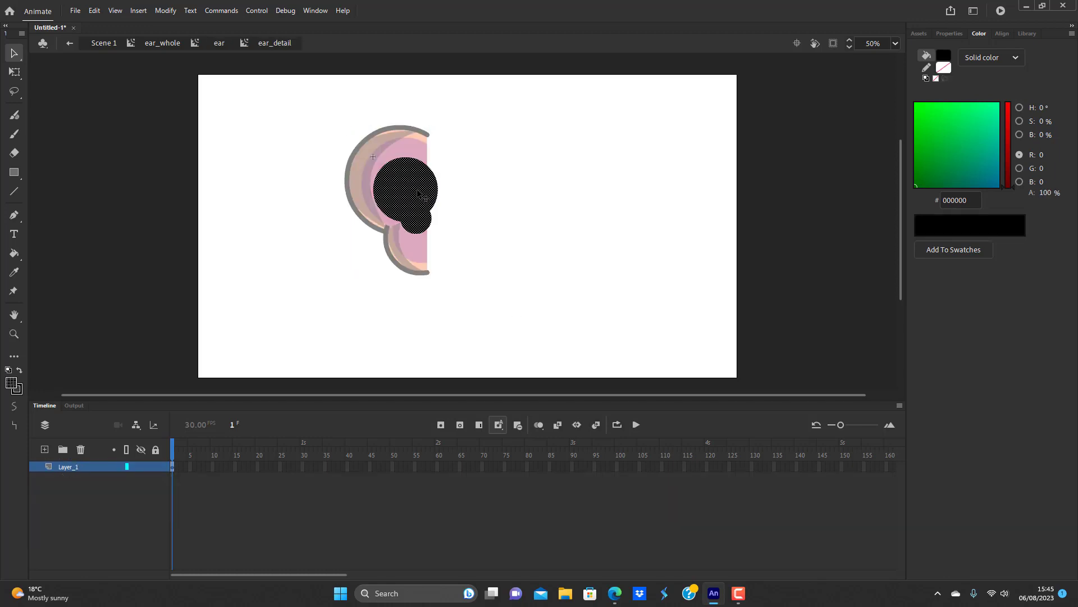
pyautogui.click(534, 204)
pyautogui.click(417, 189)
pyautogui.click(449, 221)
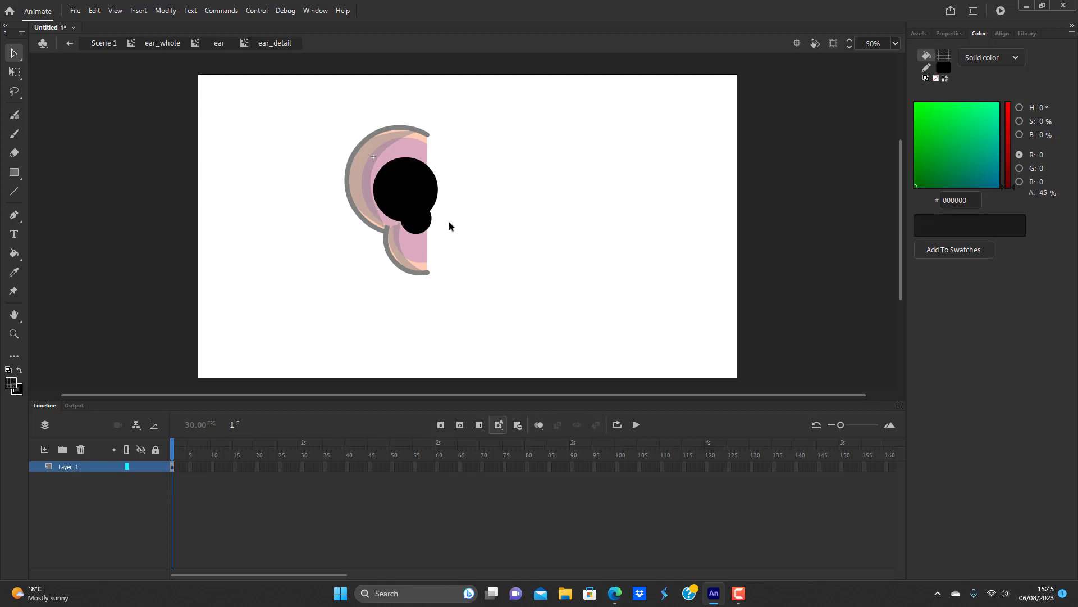
# Add three new layers above Layer_1 in the ear_detail symbol
pyautogui.click(416, 187)
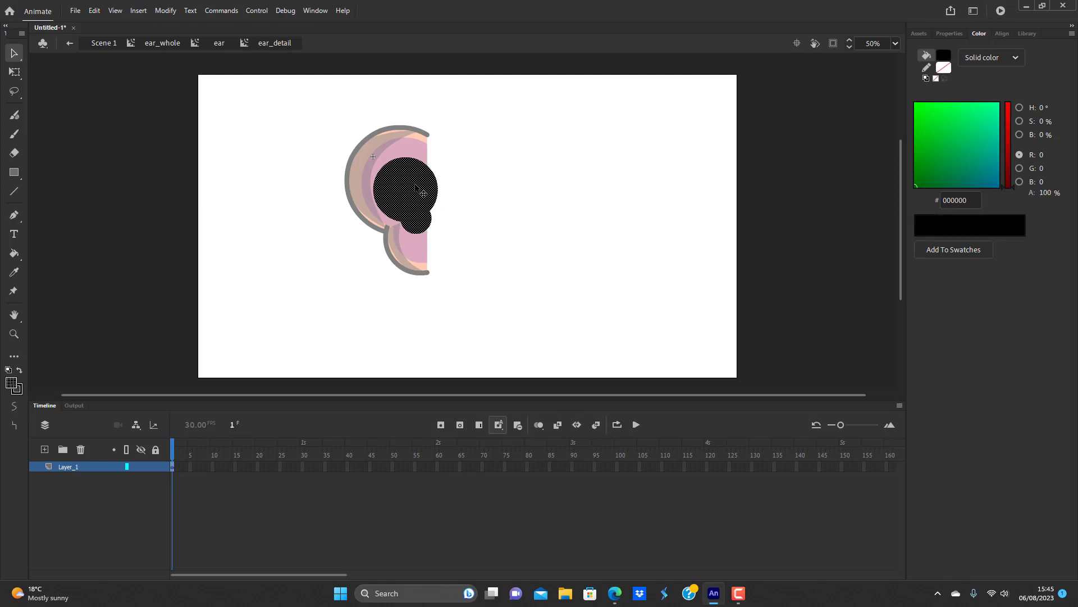
pyautogui.click(45, 450)
pyautogui.click(44, 450)
pyautogui.click(45, 450)
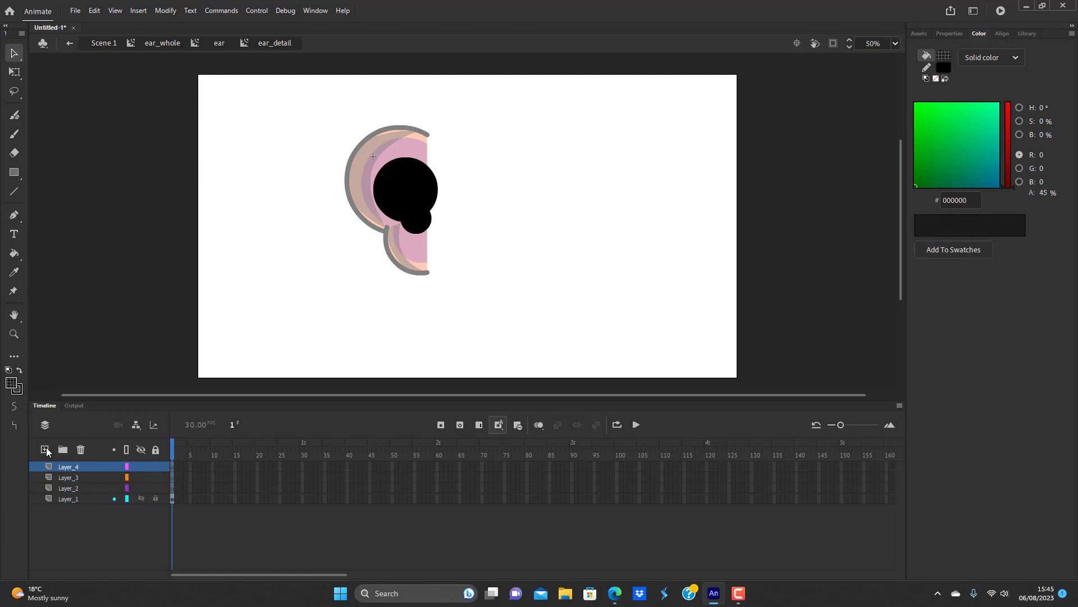
# Copy the black shape from Layer_1 and paste it in place on Layer_2, Layer_3 and Layer_4
pyautogui.click(79, 488)
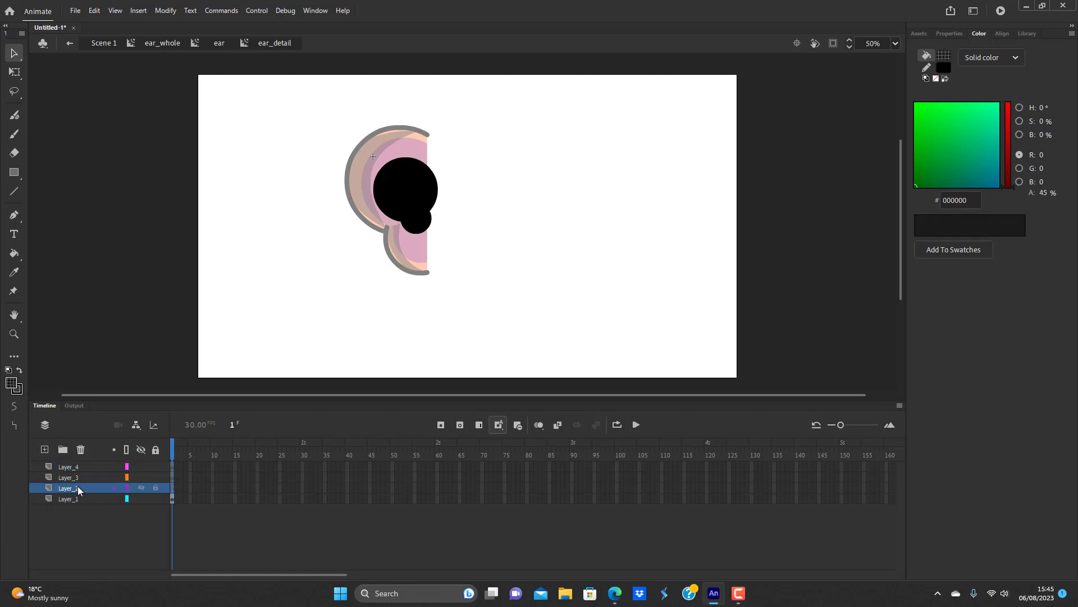
pyautogui.click(77, 499)
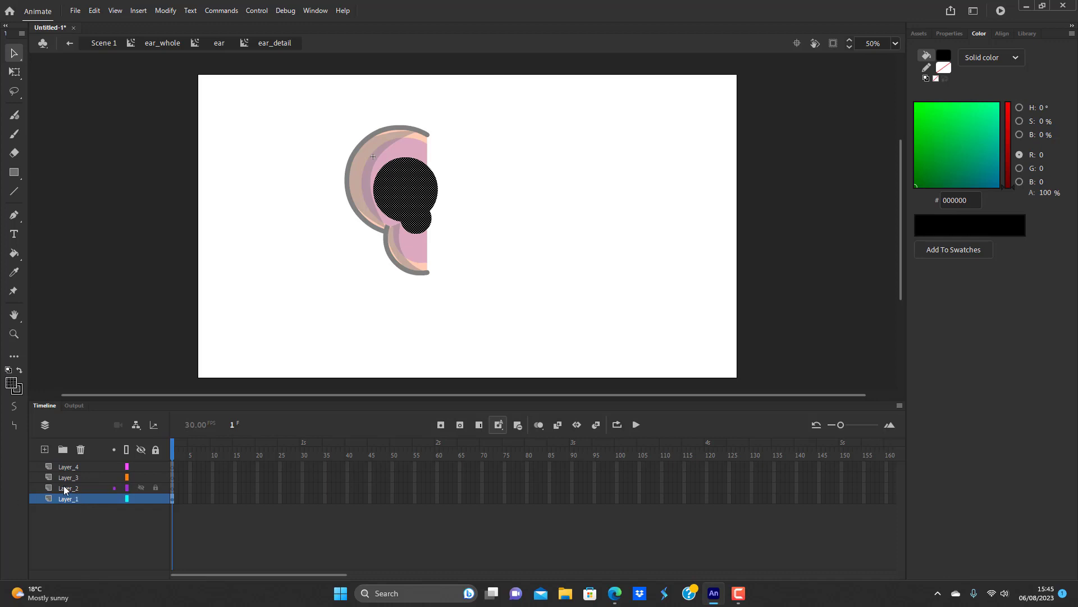
pyautogui.click(75, 487)
pyautogui.hotkey('ctrl', 'a')
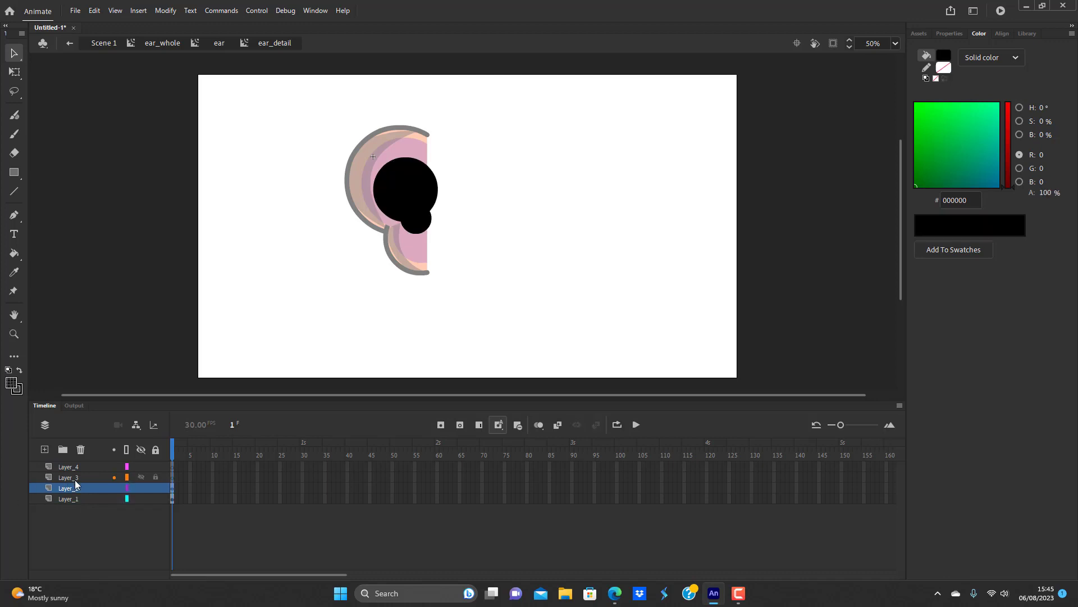
pyautogui.click(87, 476)
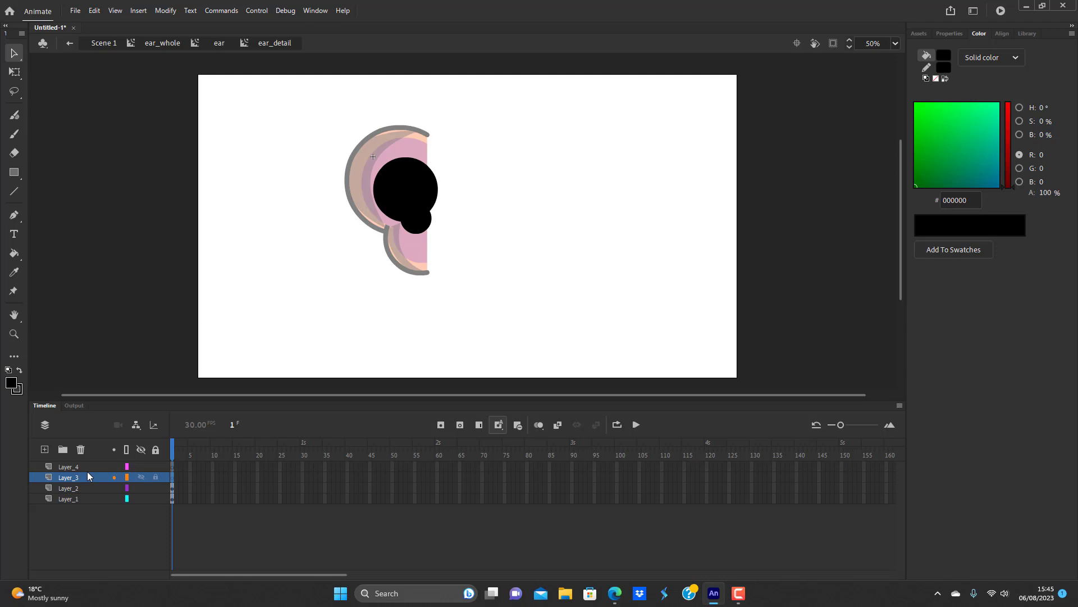
pyautogui.hotkey('ctrl', 'a')
pyautogui.click(79, 466)
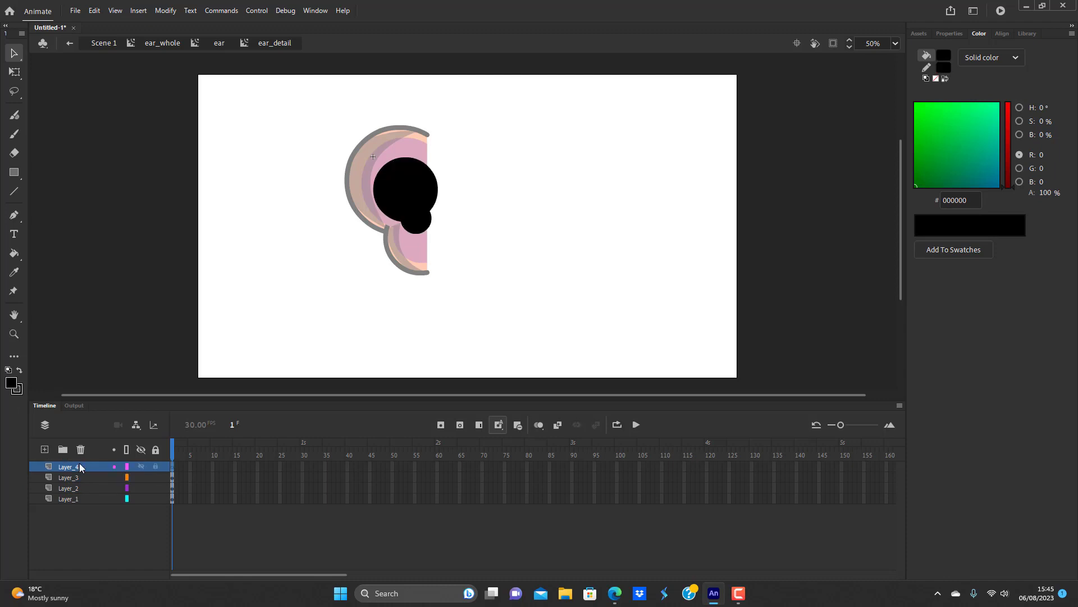
pyautogui.hotkey('ctrl', 'a')
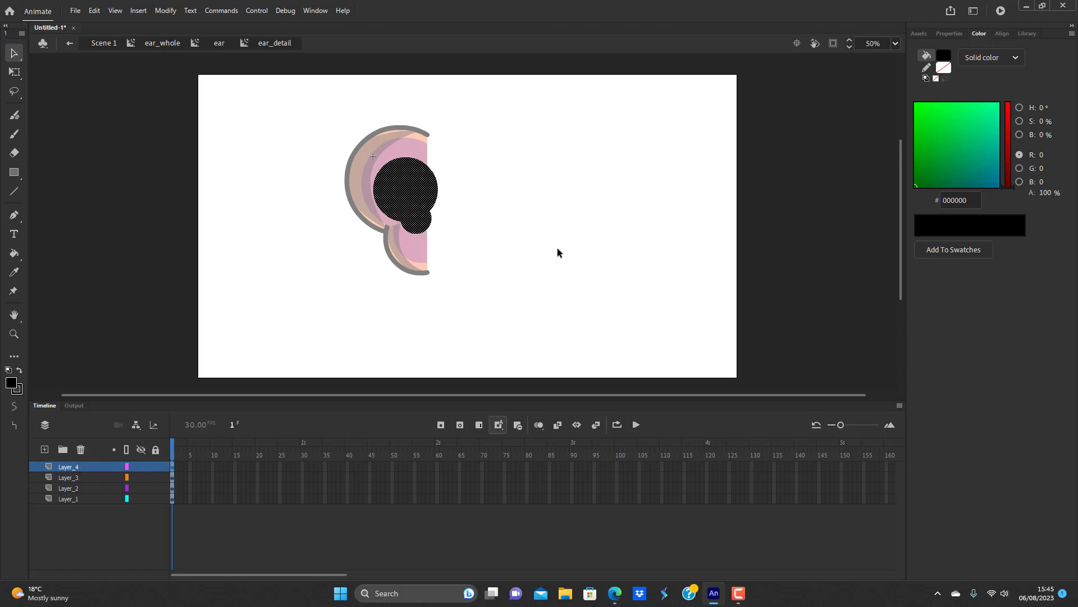
pyautogui.click(551, 250)
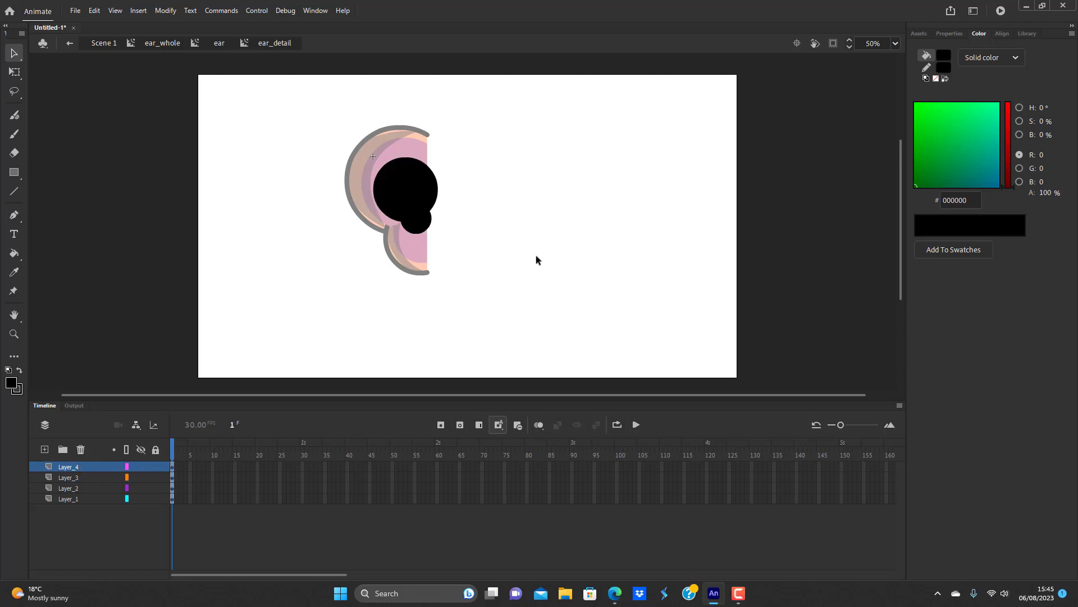
# Try to shrink the Layer_4 shape using Expand Fill with the Inset direction and a distance of 8
pyautogui.click(83, 465)
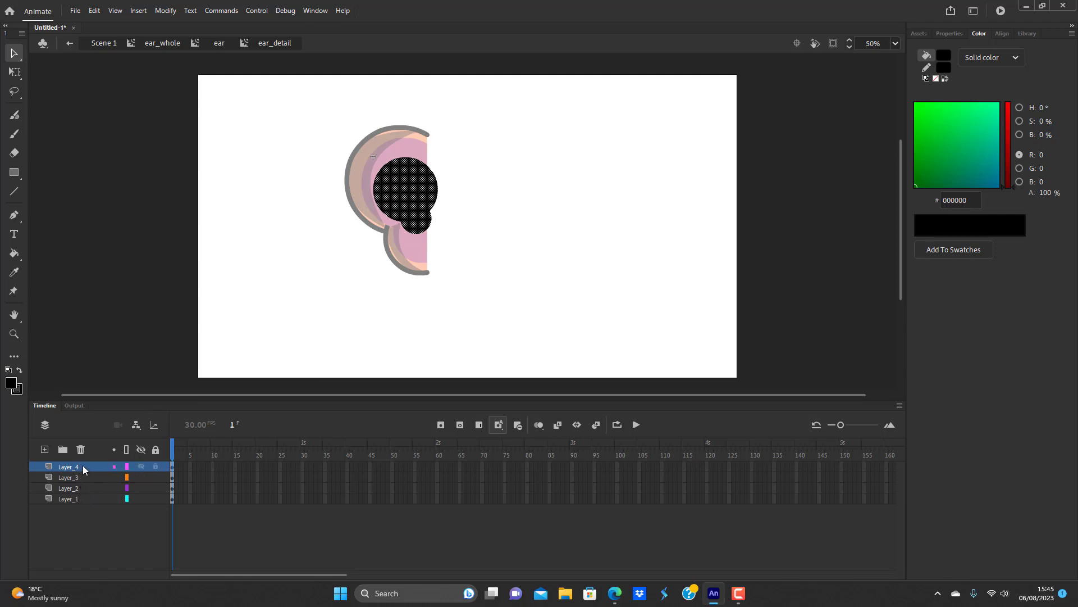
pyautogui.click(165, 10)
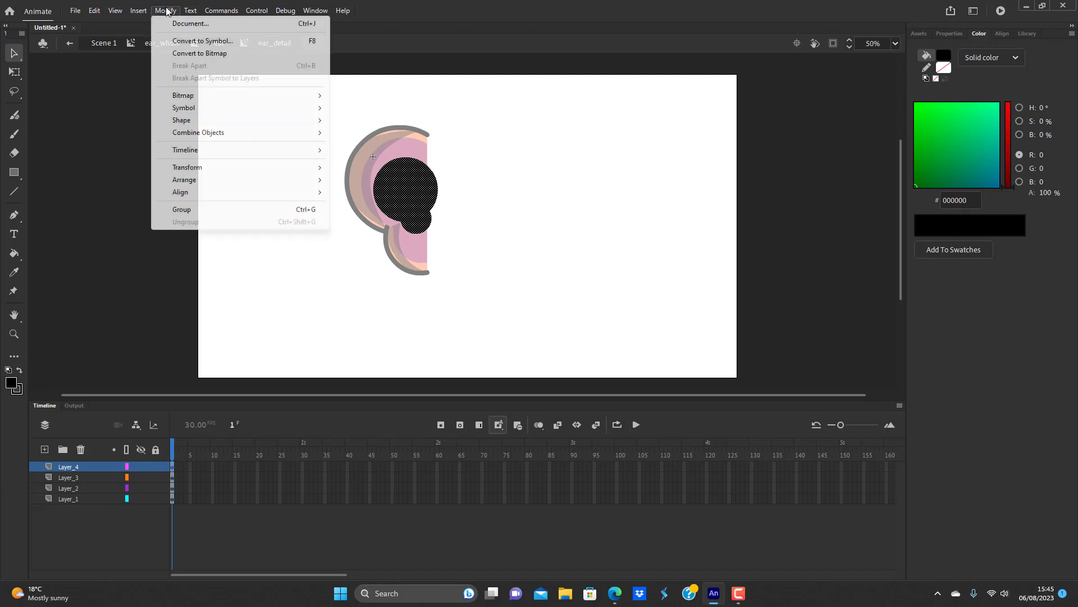
pyautogui.moveTo(231, 122)
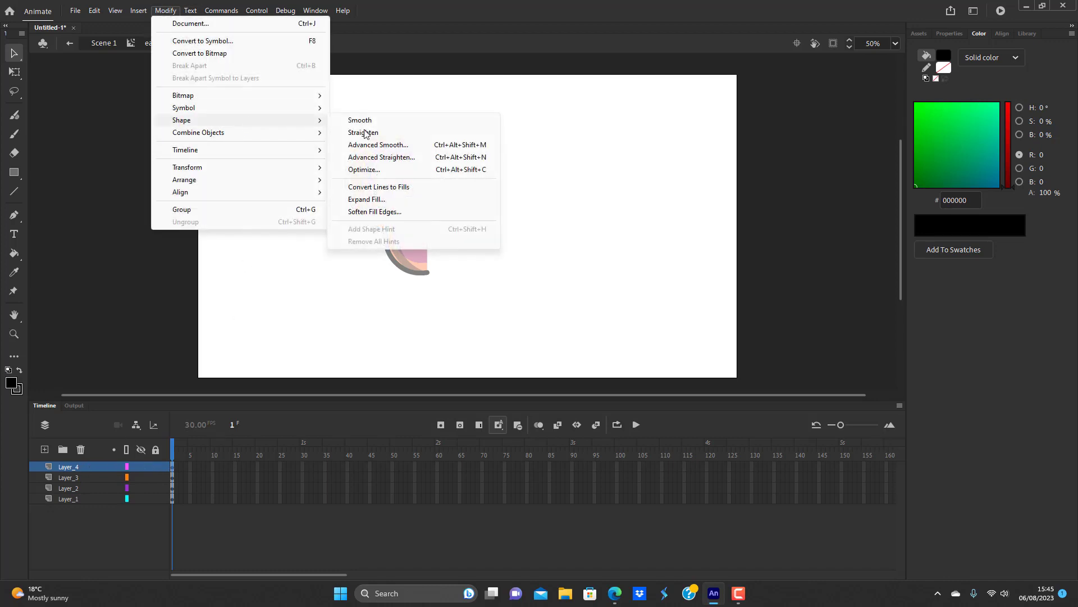
pyautogui.click(386, 201)
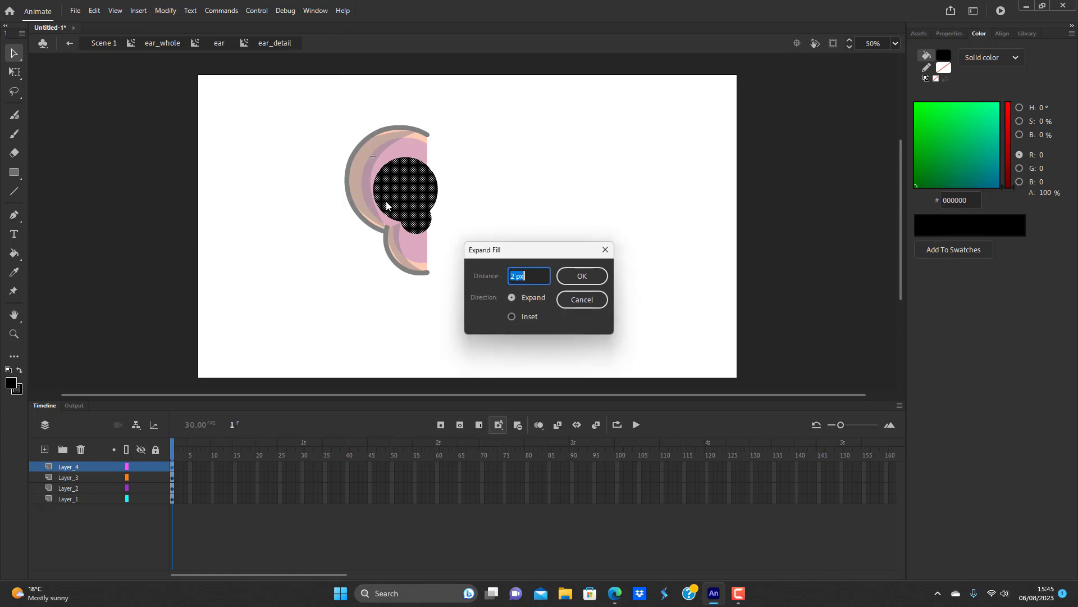
pyautogui.click(513, 315)
pyautogui.moveTo(535, 276); pyautogui.dragTo(472, 285)
pyautogui.press('BackSpace')
pyautogui.write('8')
pyautogui.click(582, 274)
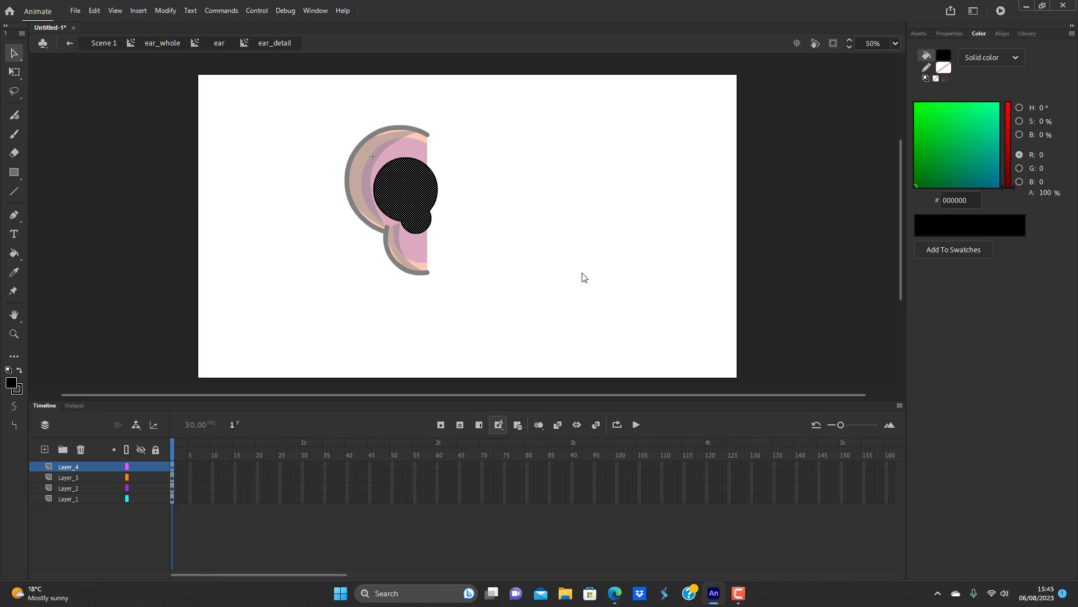
pyautogui.click(582, 277)
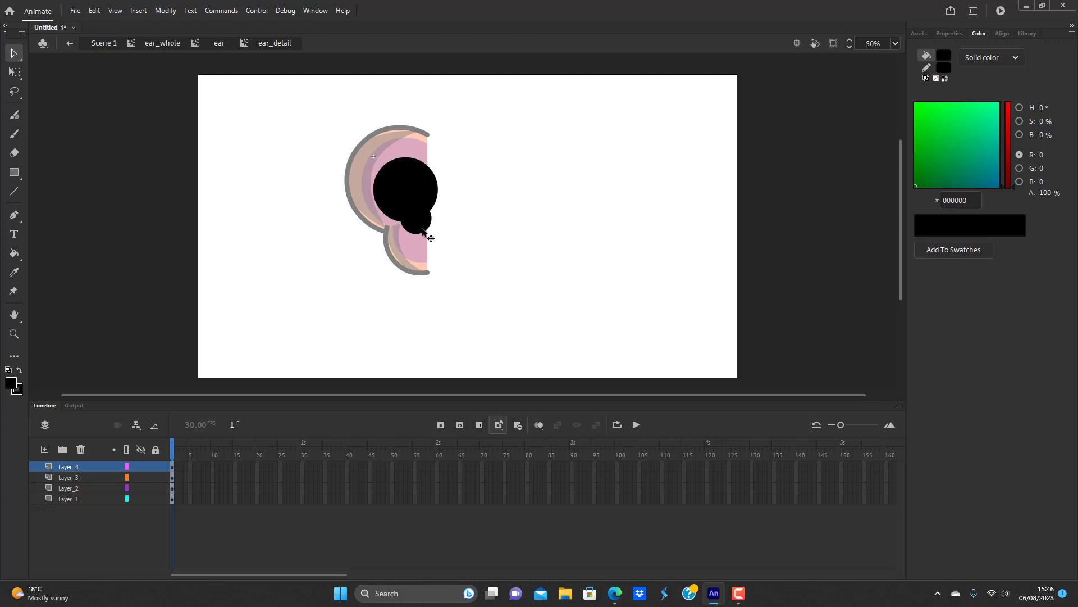
# Scale down the Layer_4 shape about its centre, and scale down the Layer_3 shape by a smaller amount
pyautogui.click(410, 193)
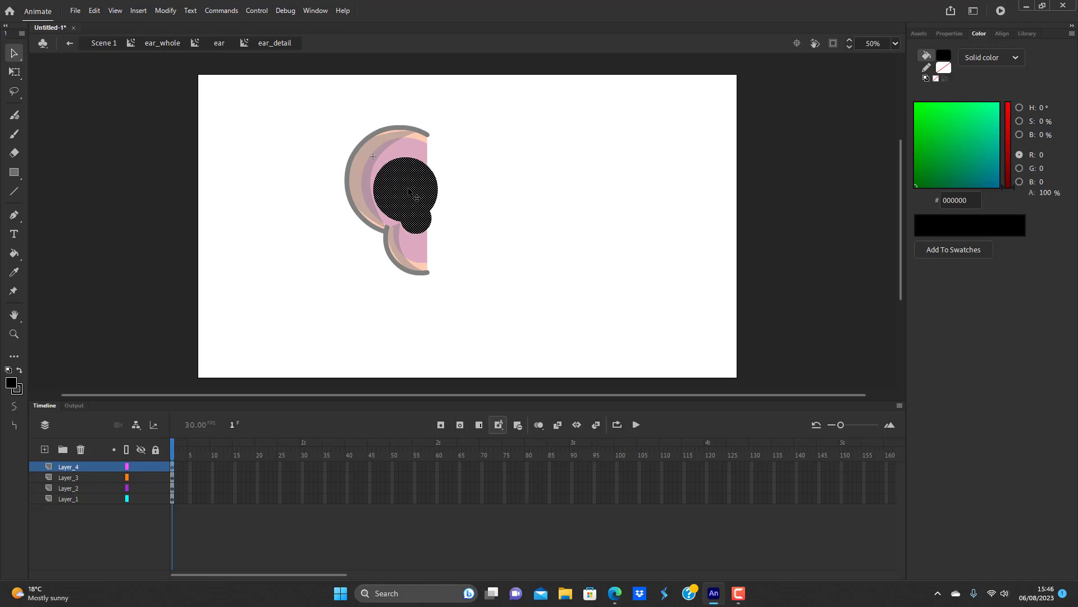
pyautogui.press('q')
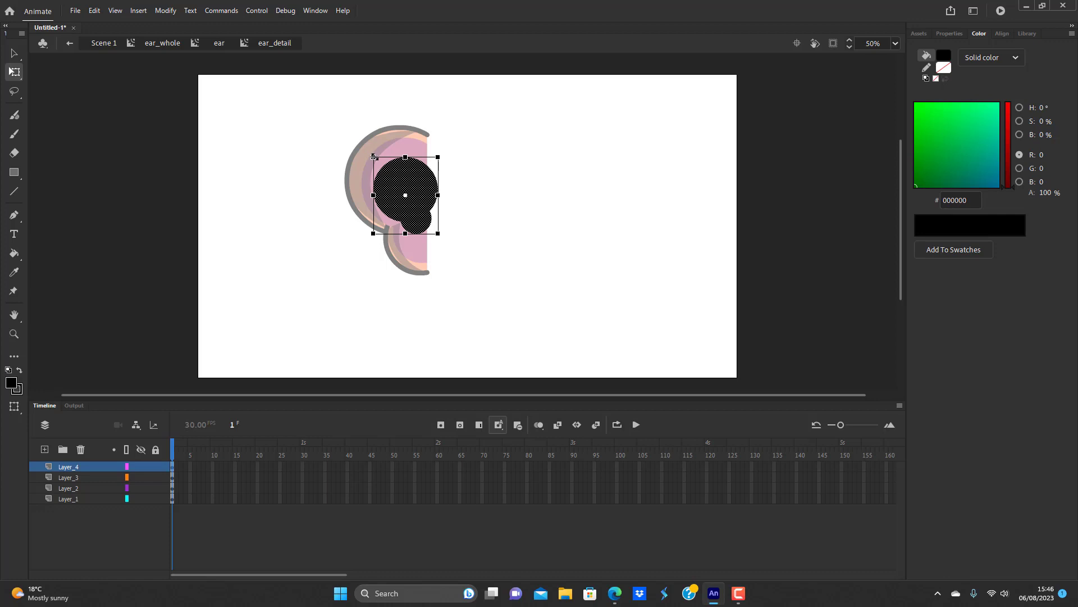
pyautogui.moveTo(374, 157); pyautogui.dragTo(378, 160)
pyautogui.click(507, 222)
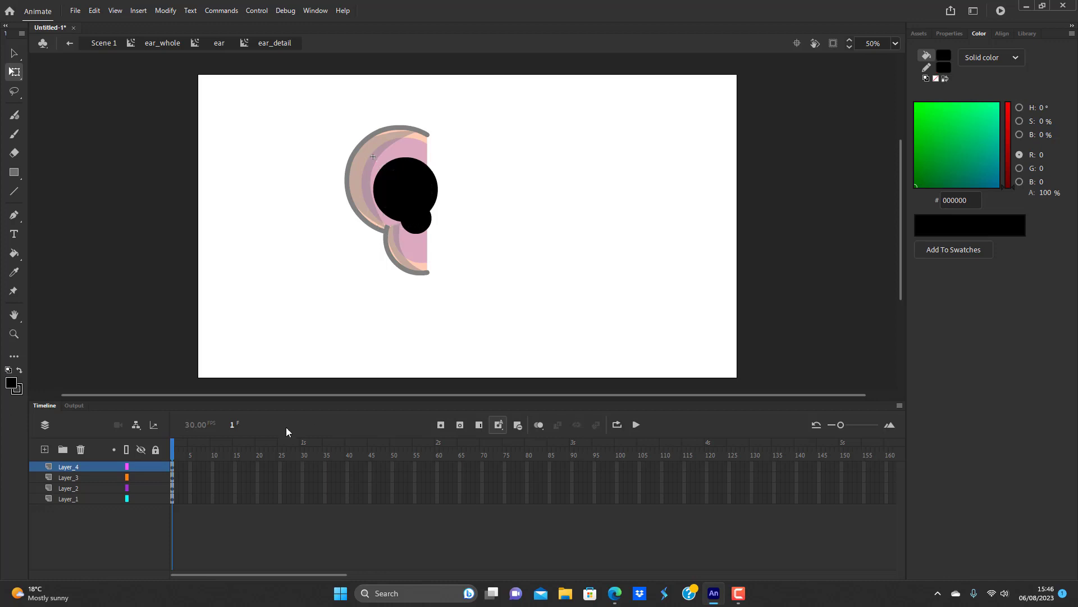
pyautogui.click(75, 478)
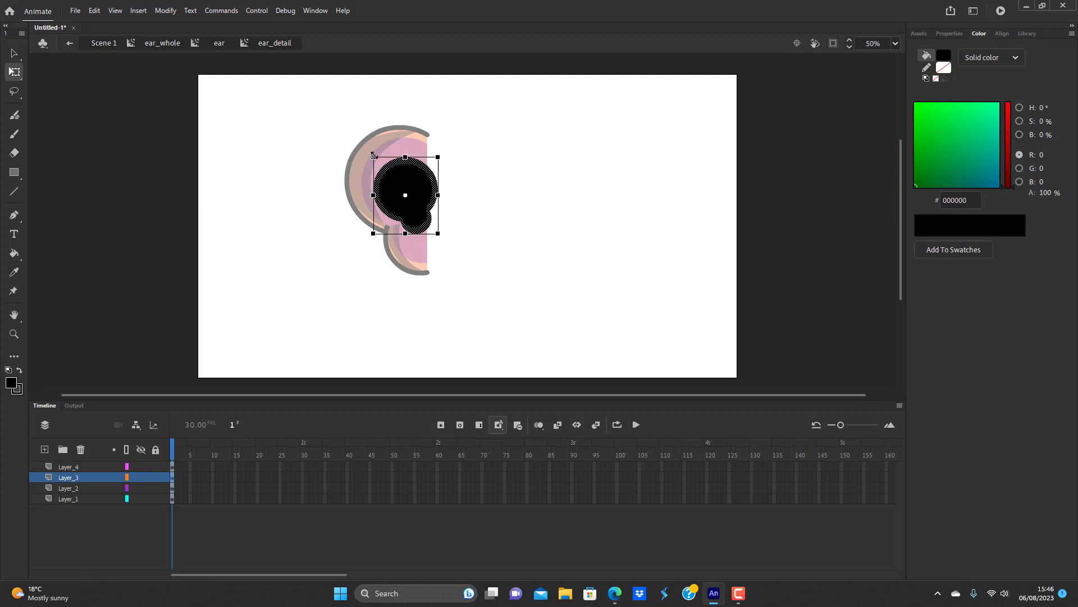
pyautogui.moveTo(374, 157)
pyautogui.mouseDown()
pyautogui.moveTo(383, 164)
pyautogui.moveTo(375, 158)
pyautogui.mouseUp()
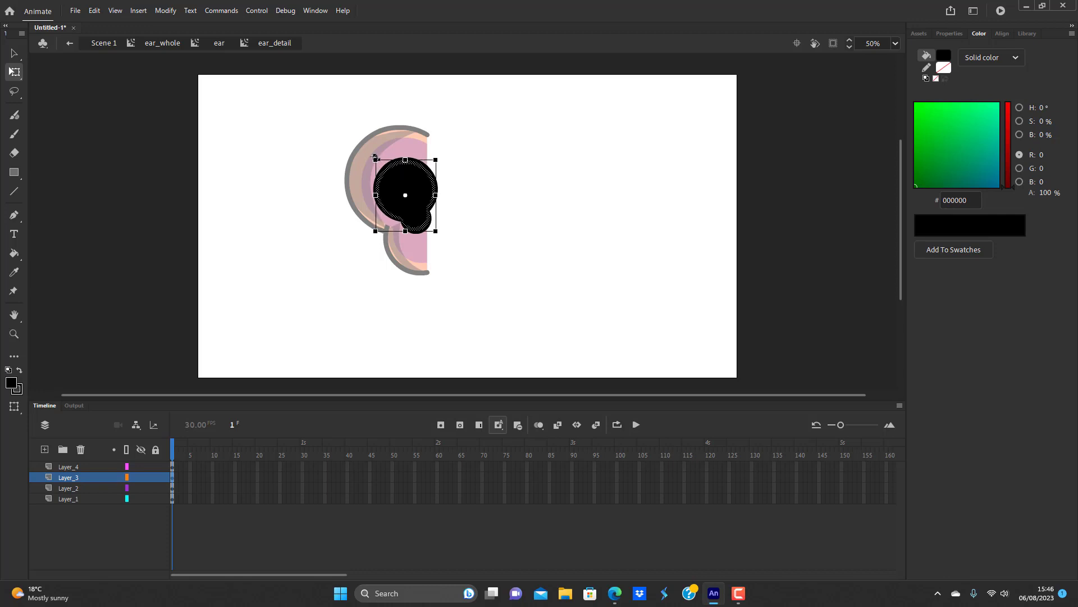
pyautogui.click(481, 210)
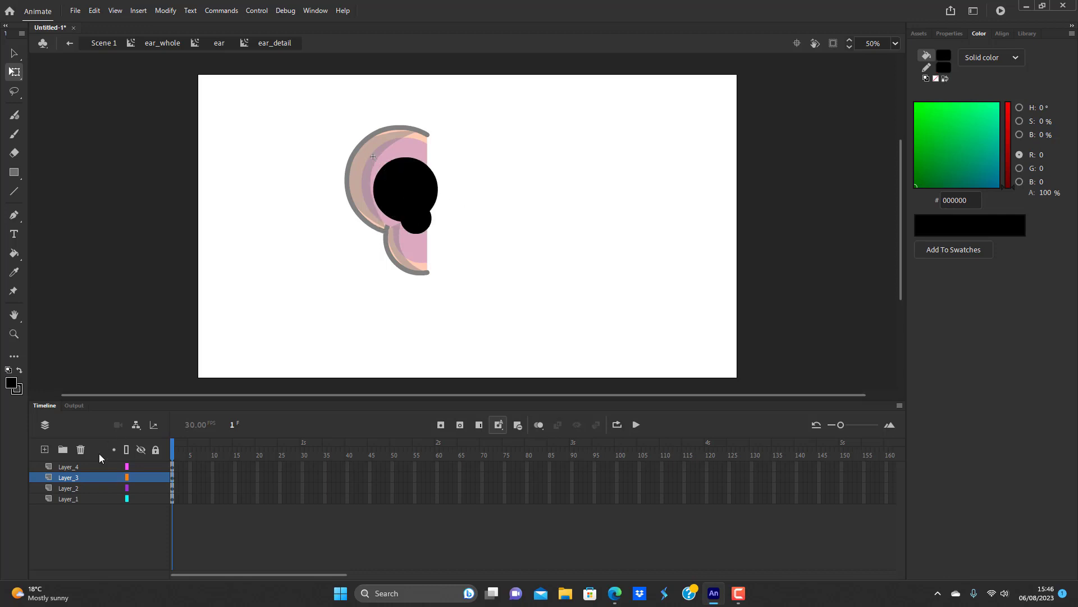
# Enlarge the Layer_1 shape slightly about its centre so it extends beyond the copies above it
pyautogui.click(72, 498)
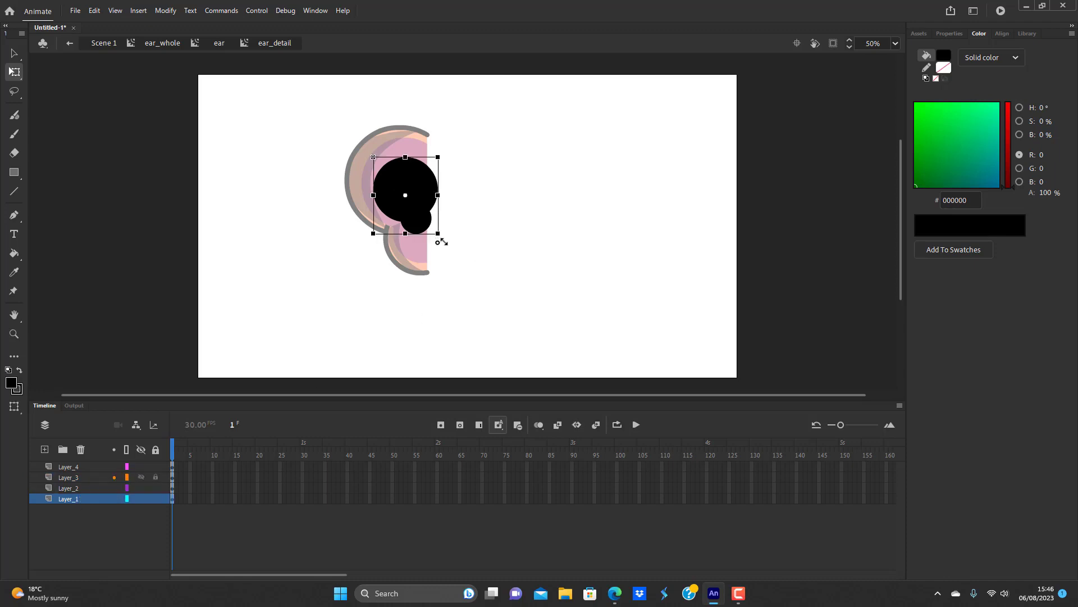
pyautogui.moveTo(438, 233); pyautogui.dragTo(445, 239)
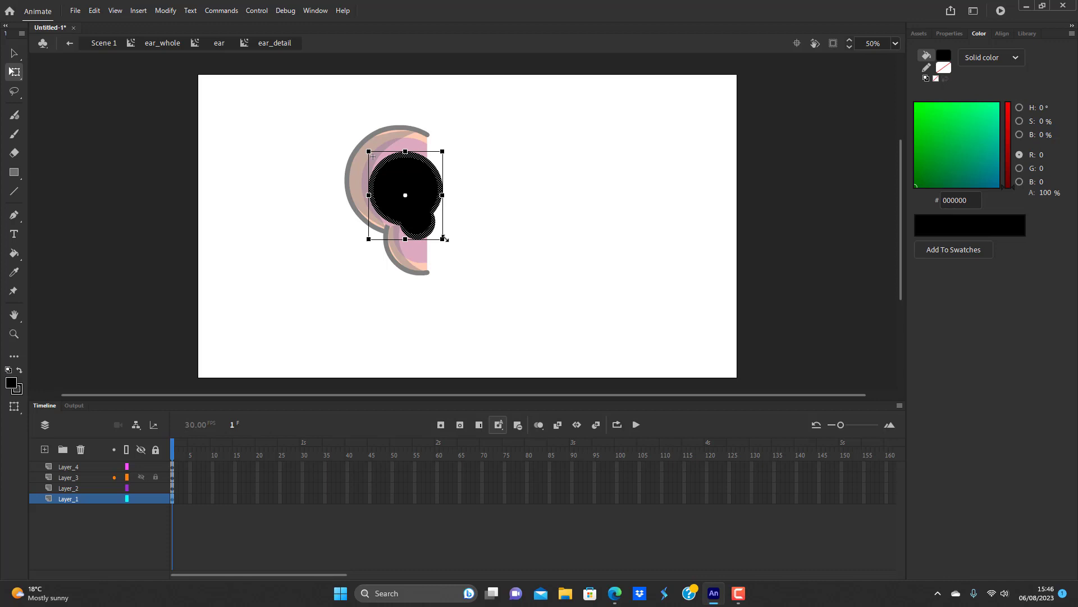
pyautogui.click(473, 232)
# Recolour the Layer_3 shape dark grey #666666 and the Layer_2 shape lighter grey #999999
pyautogui.click(77, 466)
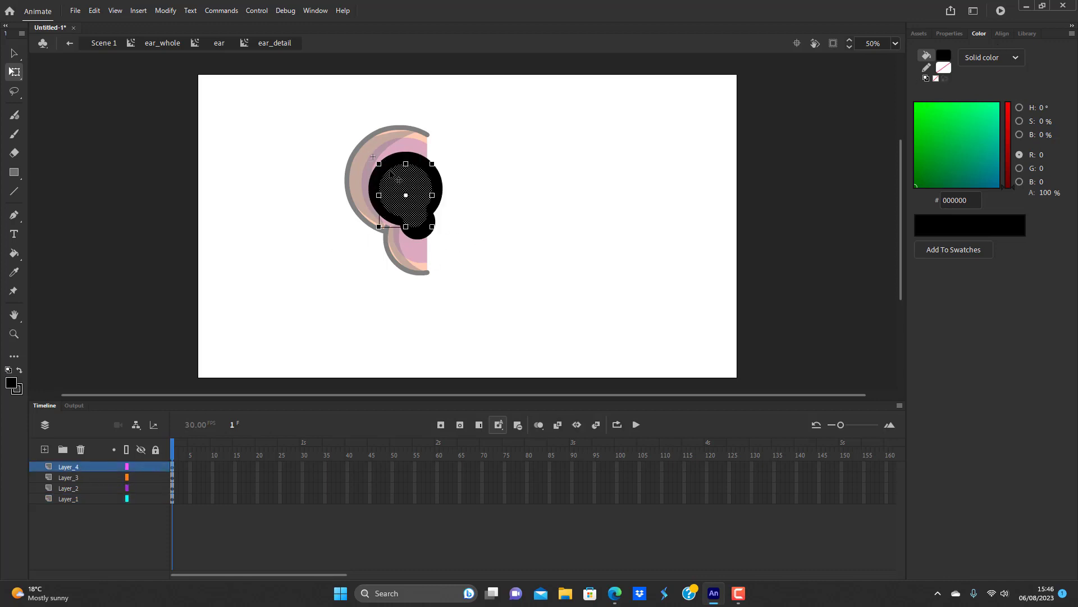
pyautogui.click(78, 478)
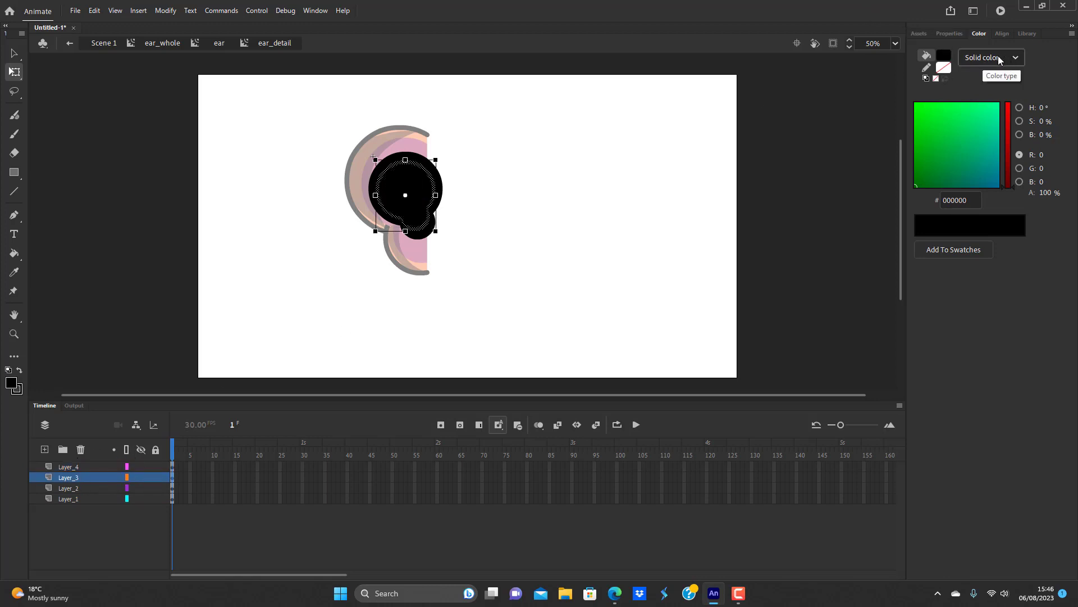
pyautogui.click(943, 55)
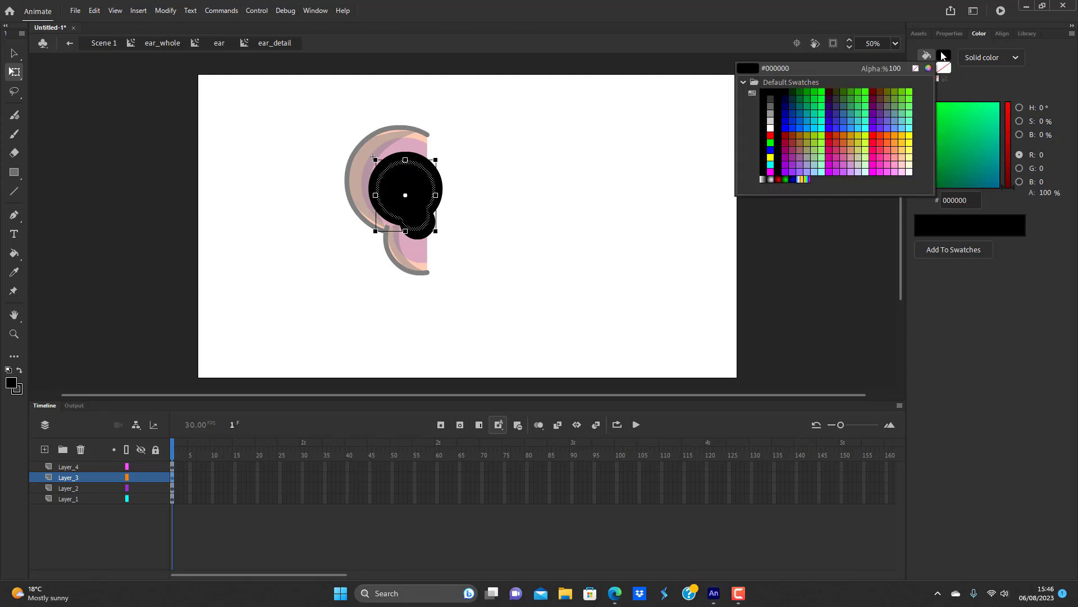
pyautogui.click(771, 105)
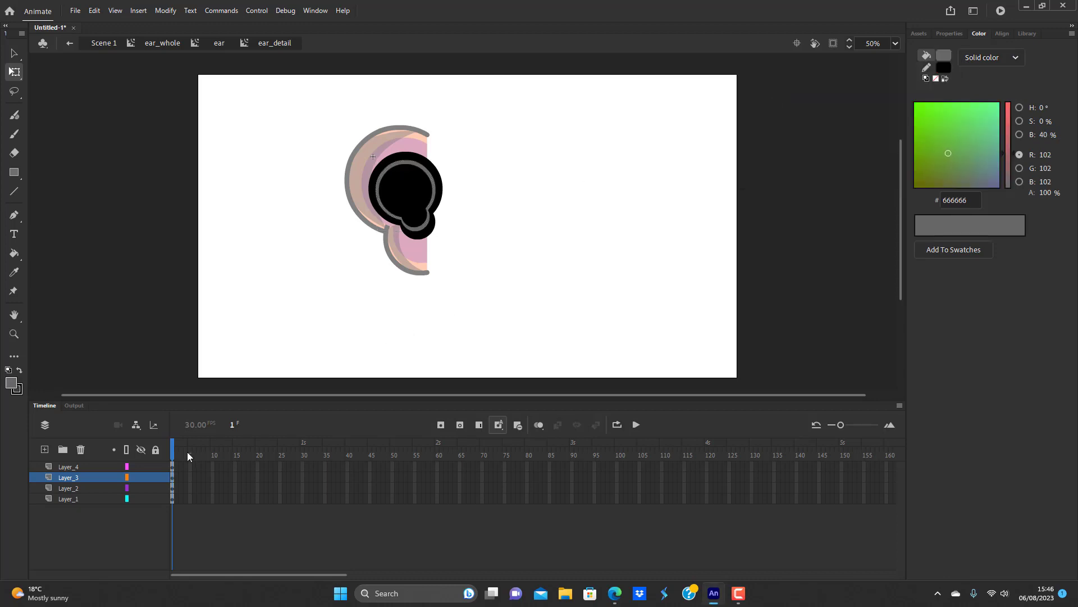
pyautogui.click(77, 488)
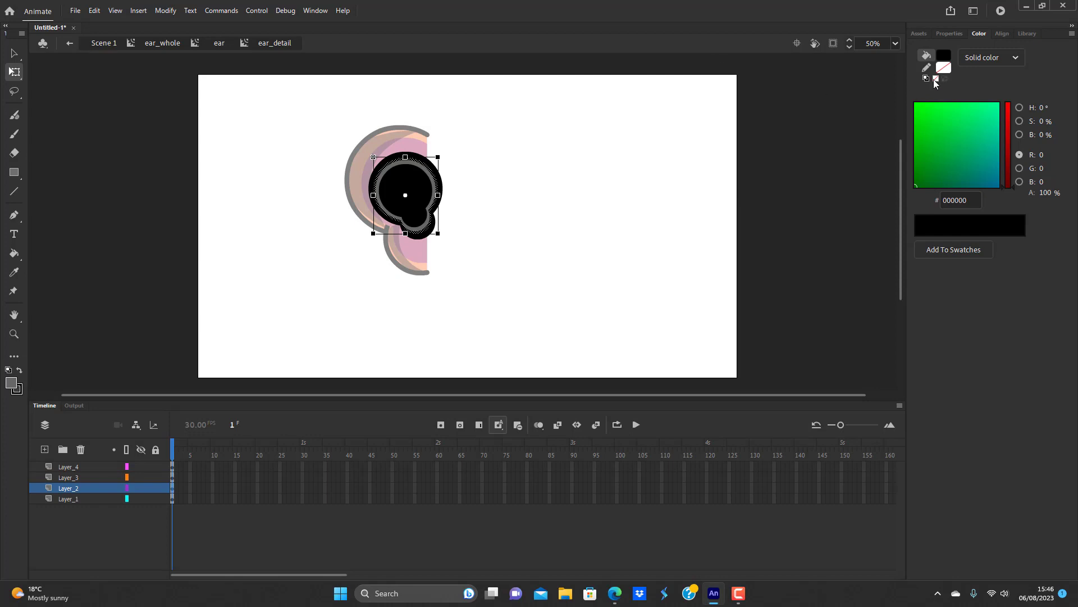
pyautogui.click(943, 56)
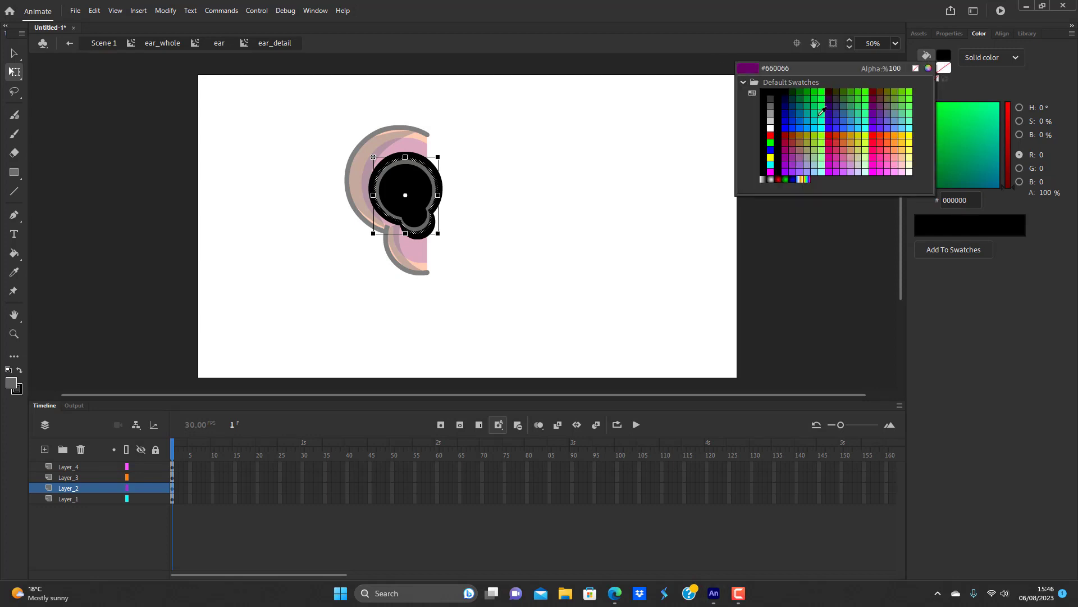
pyautogui.click(771, 113)
pyautogui.click(554, 245)
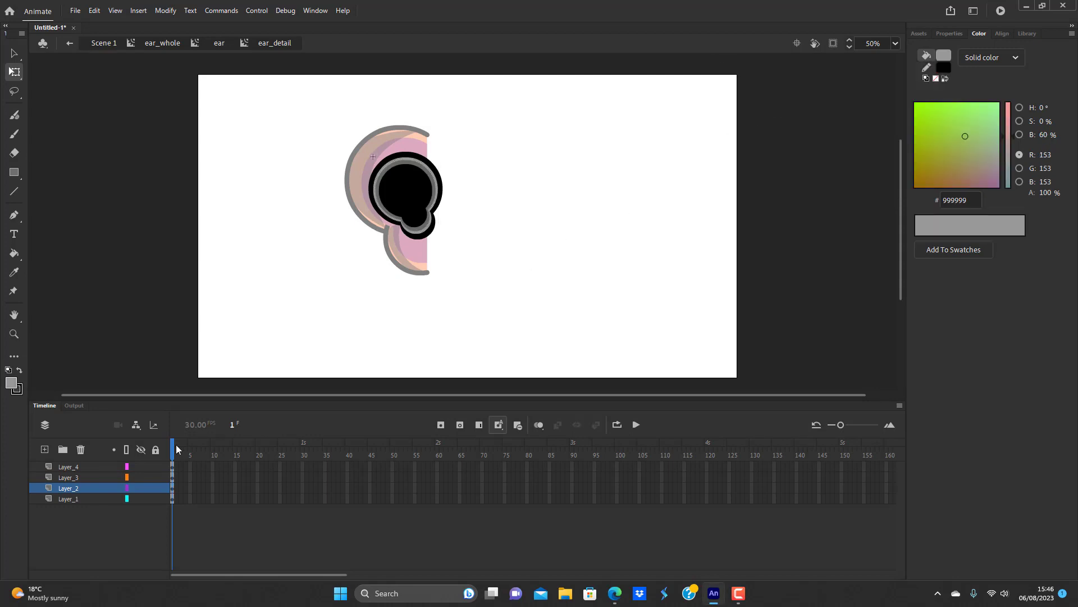
# Leave the ear_detail and ear symbols and return to the ear_whole symbol
pyautogui.doubleClick(508, 268)
pyautogui.click(507, 268)
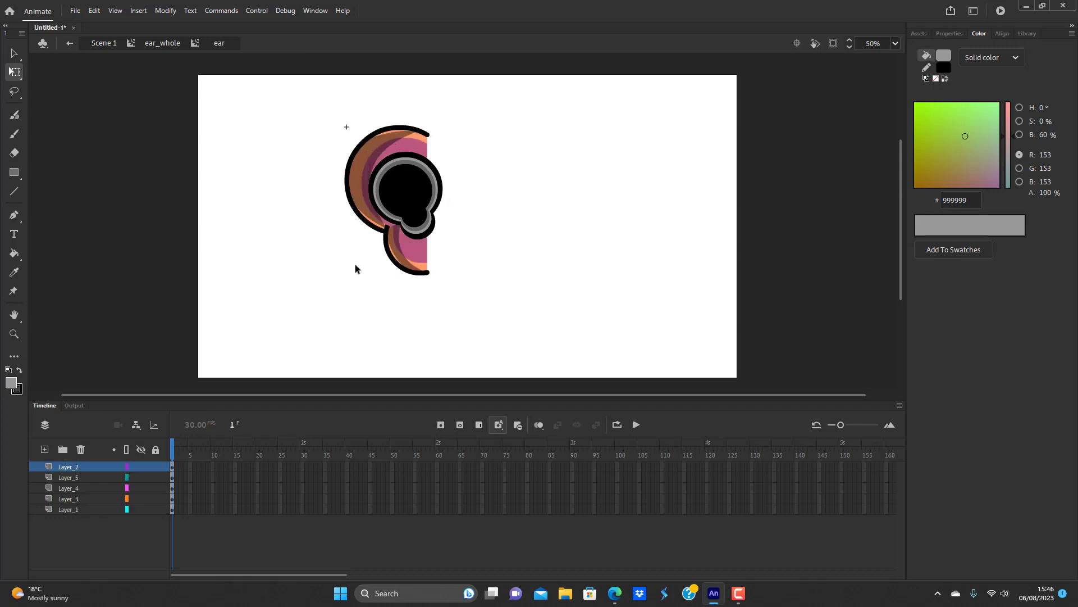
pyautogui.doubleClick(420, 316)
pyautogui.click(429, 307)
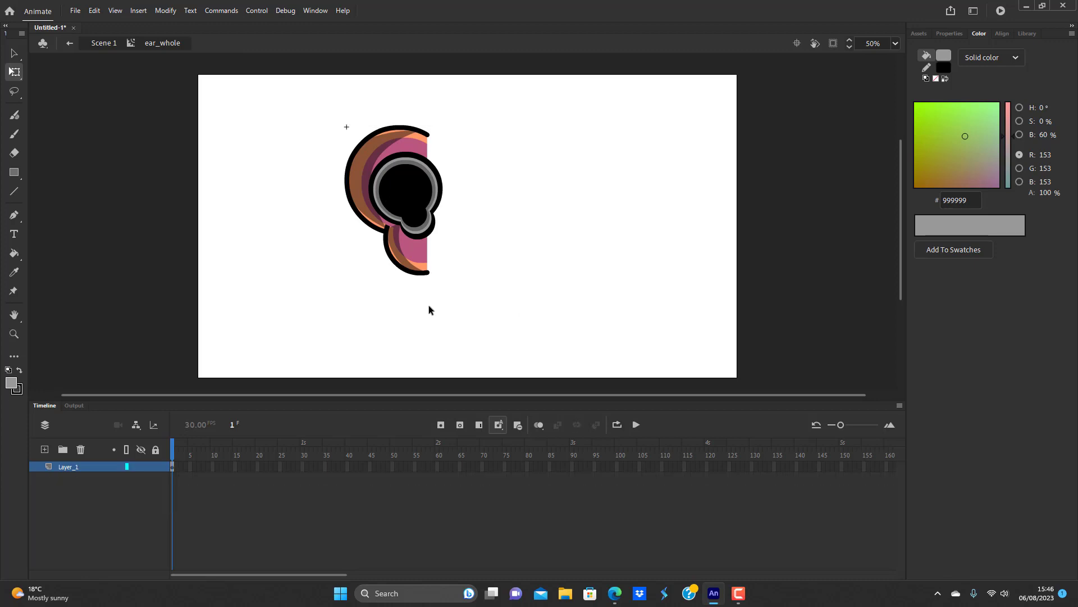
# Duplicate the ear well to its right on the same level, and shift the original ear further left
pyautogui.click(412, 191)
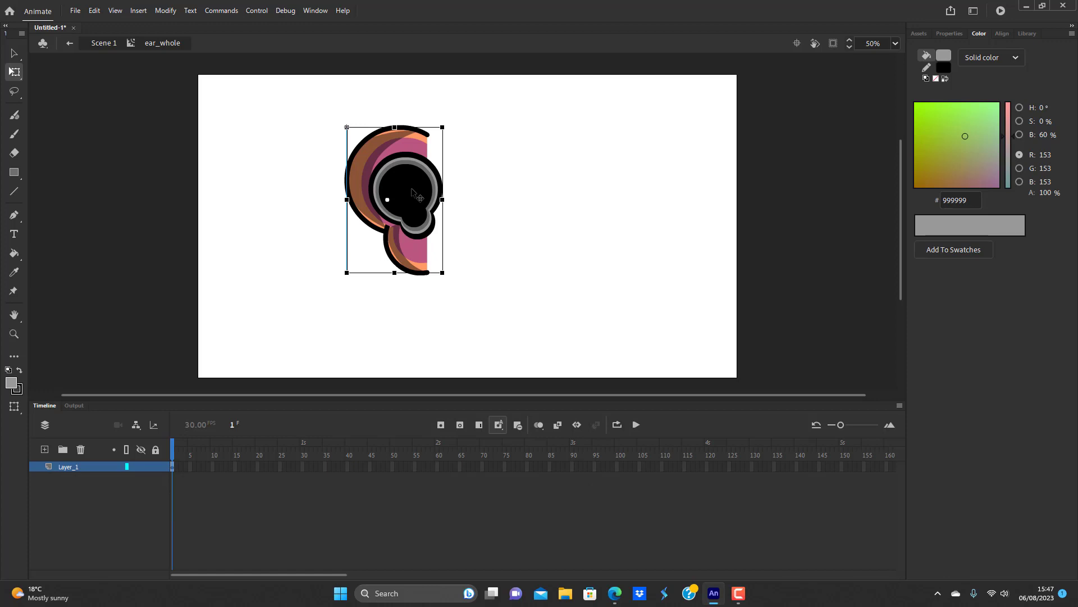
pyautogui.moveTo(412, 190); pyautogui.dragTo(594, 191)
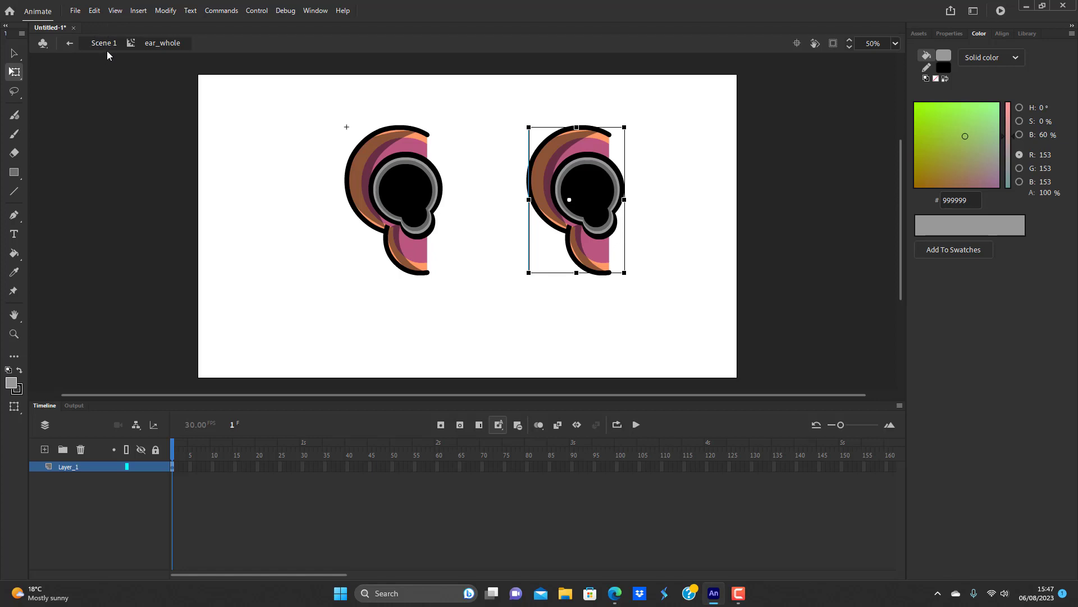
pyautogui.moveTo(422, 191); pyautogui.dragTo(370, 190)
# Flip the copied ear horizontally and adjust the horizontal positions of both ears so they face each other with a gap between
pyautogui.click(611, 175)
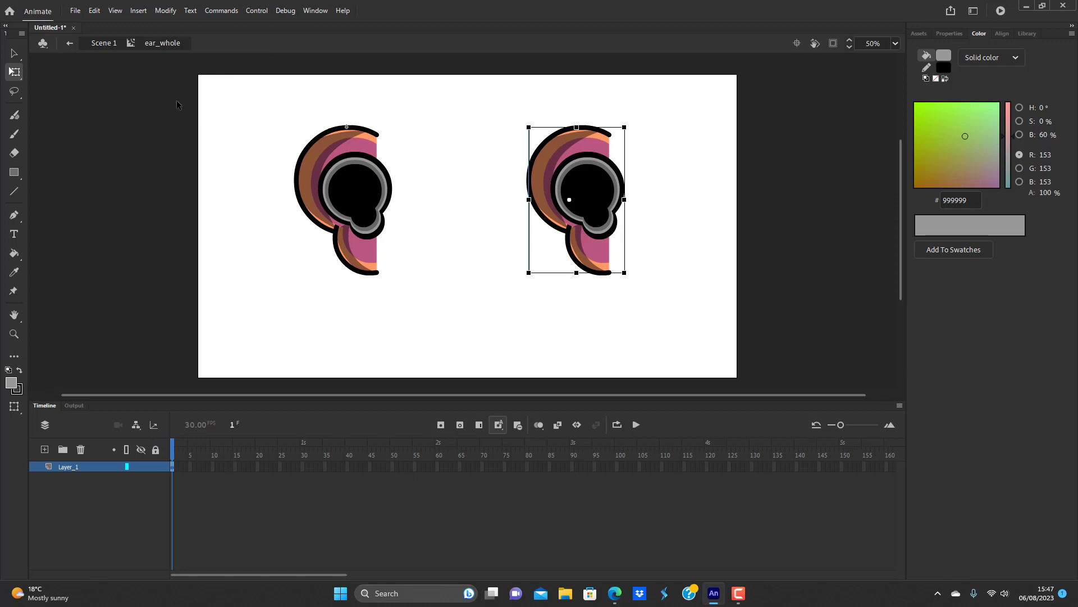
pyautogui.click(75, 10)
pyautogui.press('Escape')
pyautogui.click(166, 10)
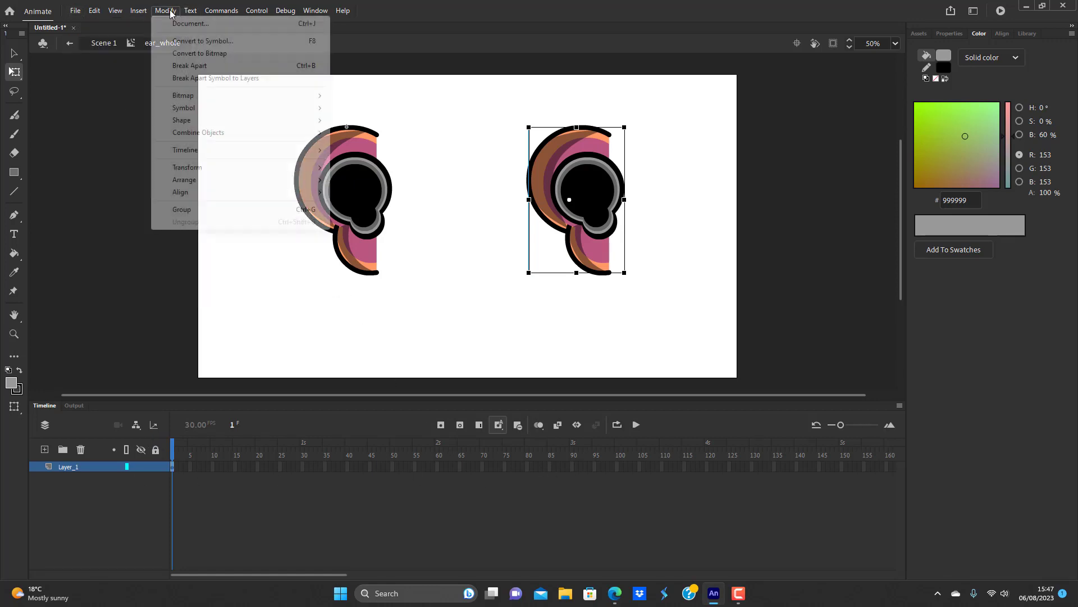
pyautogui.moveTo(222, 168)
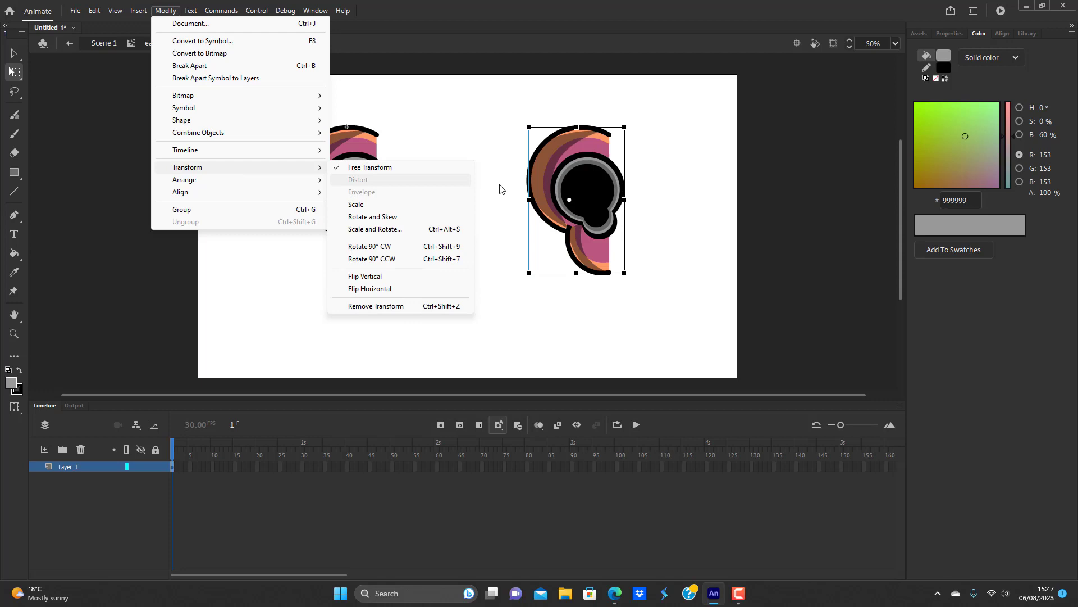
pyautogui.click(429, 288)
pyautogui.moveTo(528, 191)
pyautogui.mouseDown()
pyautogui.moveTo(466, 191)
pyautogui.moveTo(518, 202)
pyautogui.mouseUp()
pyautogui.click(636, 184)
pyautogui.moveTo(365, 208); pyautogui.dragTo(358, 208)
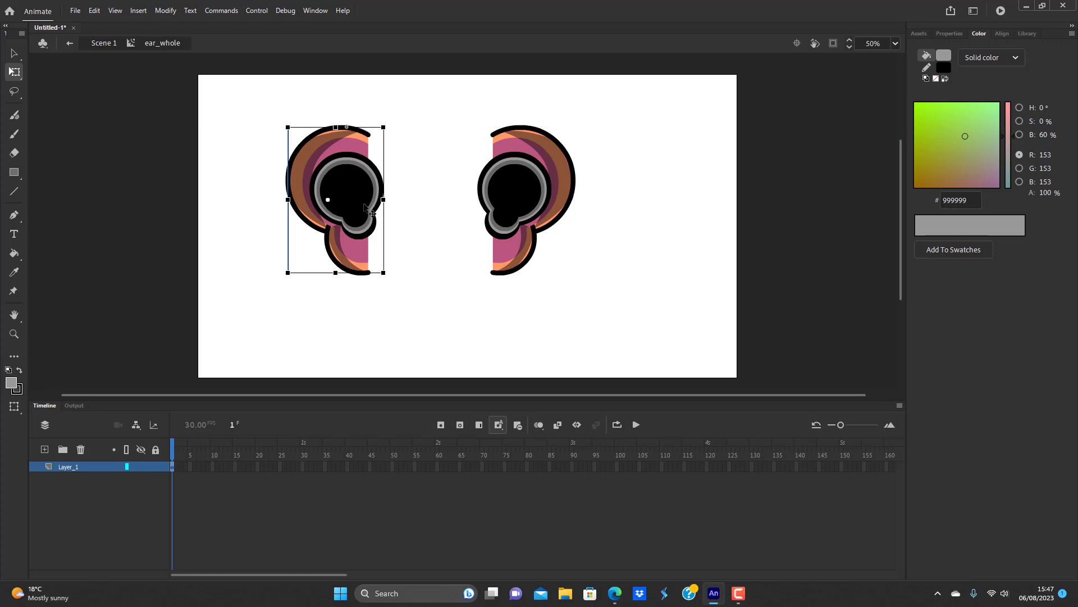
# Open the left ear's ear_detail symbol and fill the inner Layer_4 shape with a black-to-white radial gradient
pyautogui.doubleClick(362, 191)
pyautogui.click(363, 192)
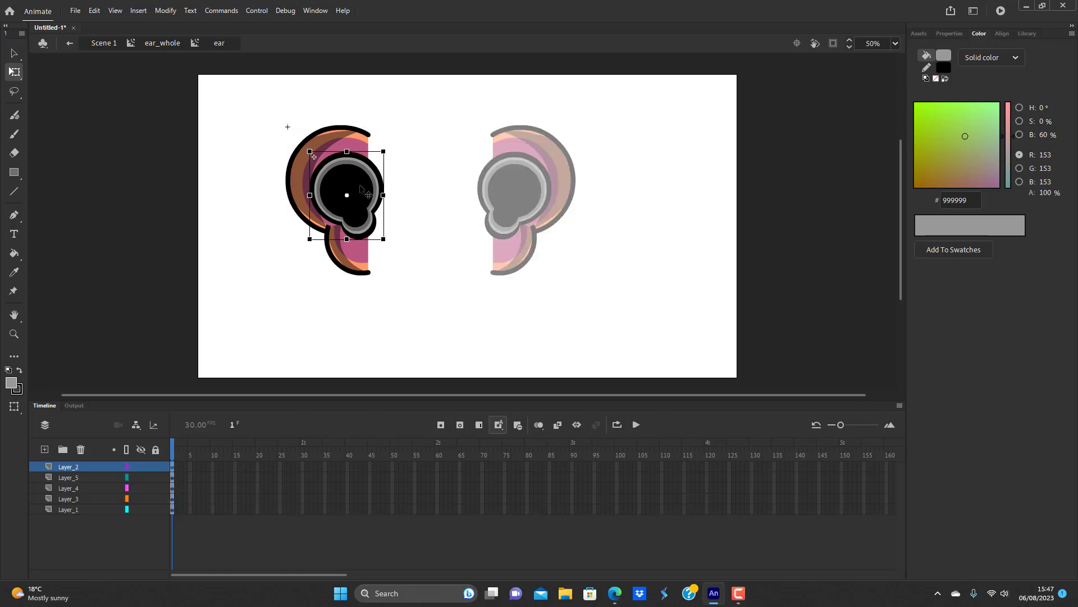
pyautogui.doubleClick(362, 193)
pyautogui.click(362, 194)
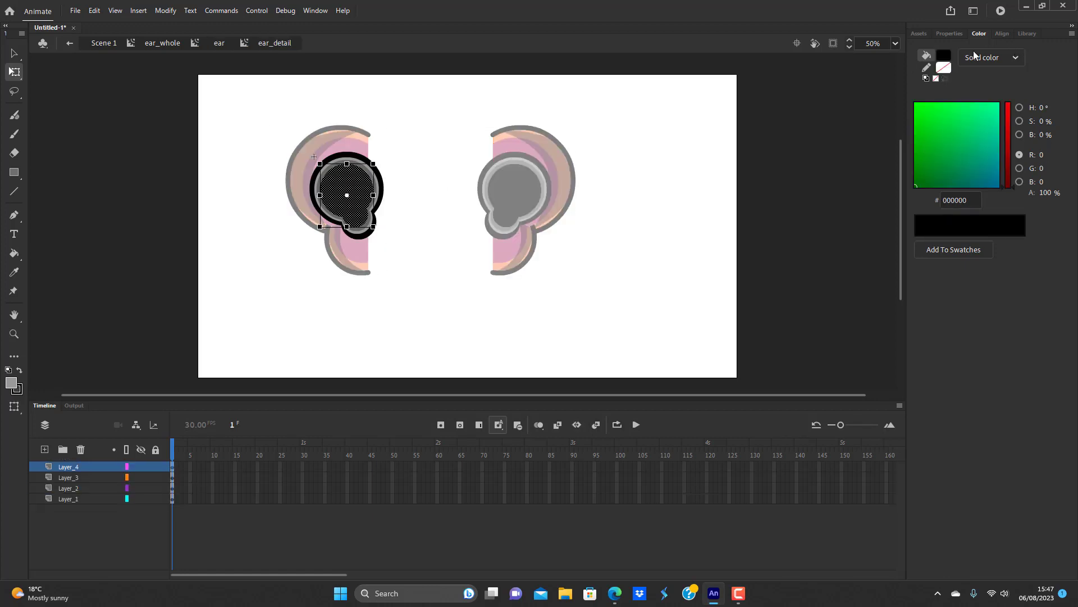
pyautogui.click(944, 55)
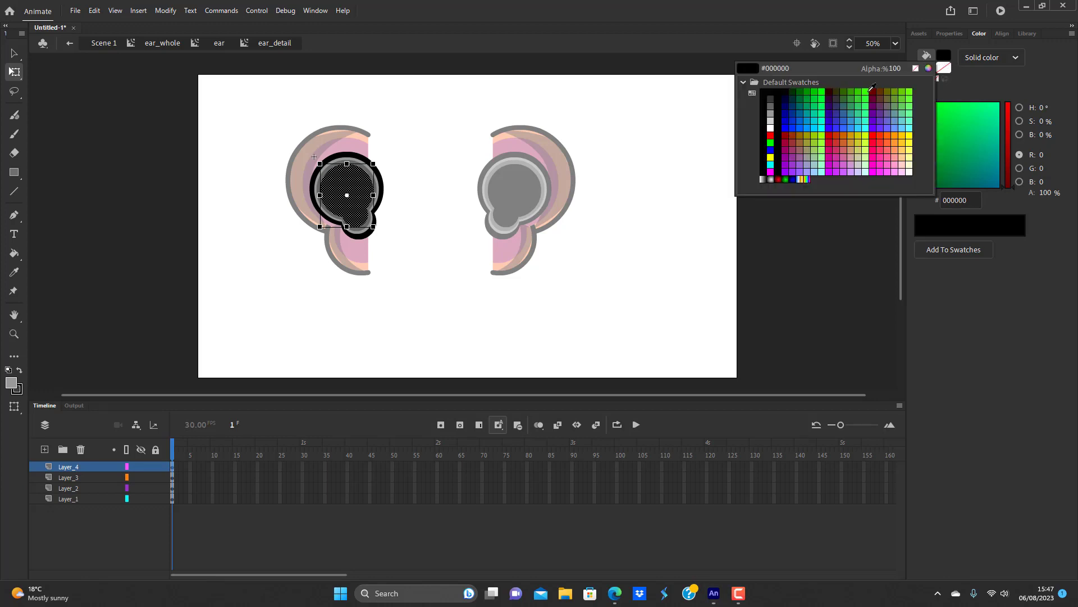
pyautogui.click(944, 55)
pyautogui.click(1015, 58)
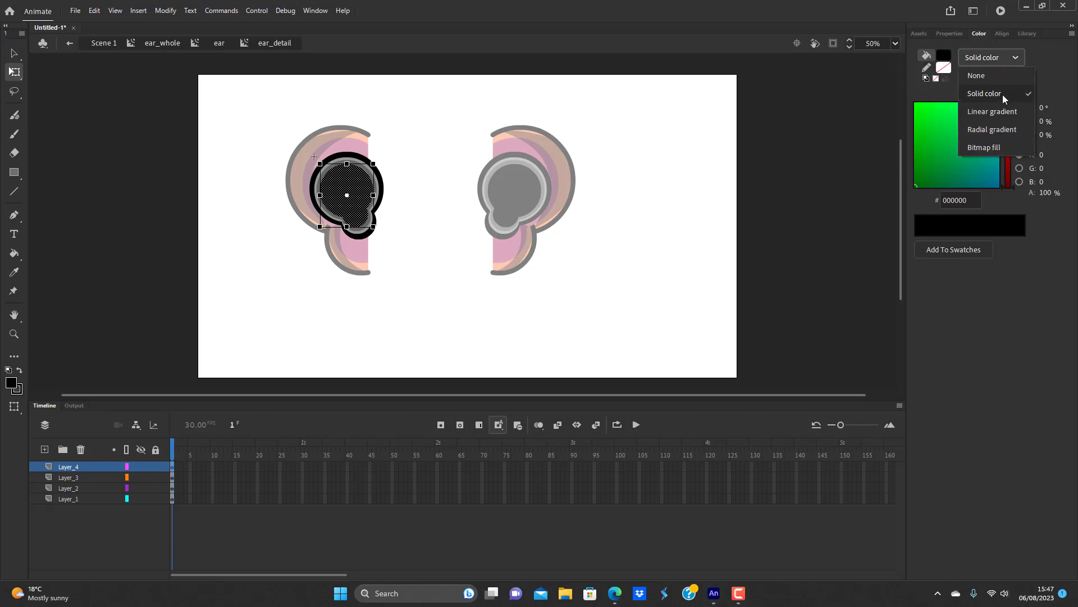
pyautogui.click(992, 129)
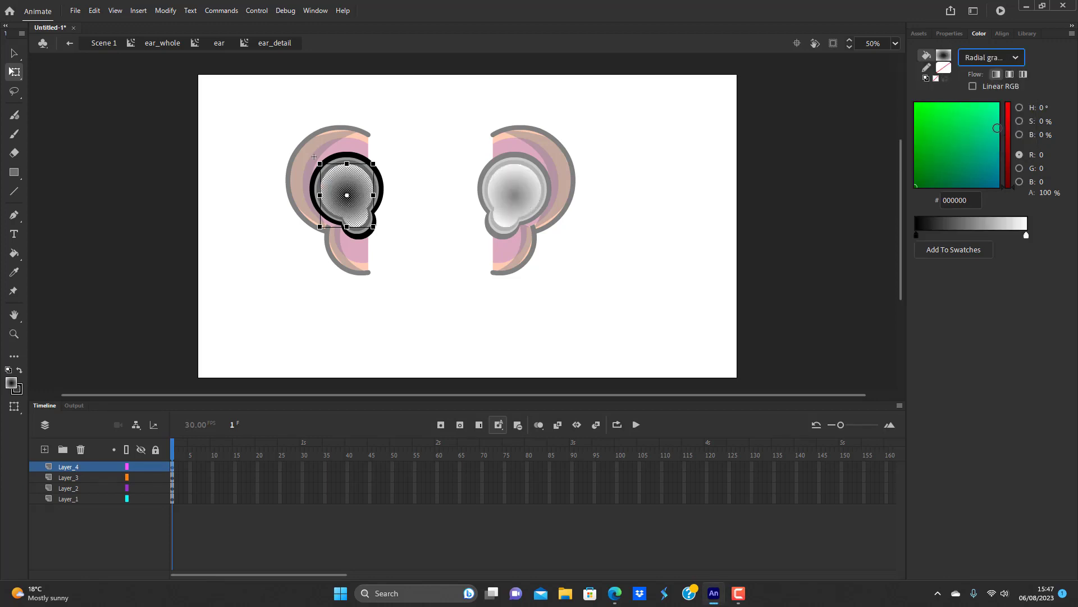
pyautogui.click(409, 339)
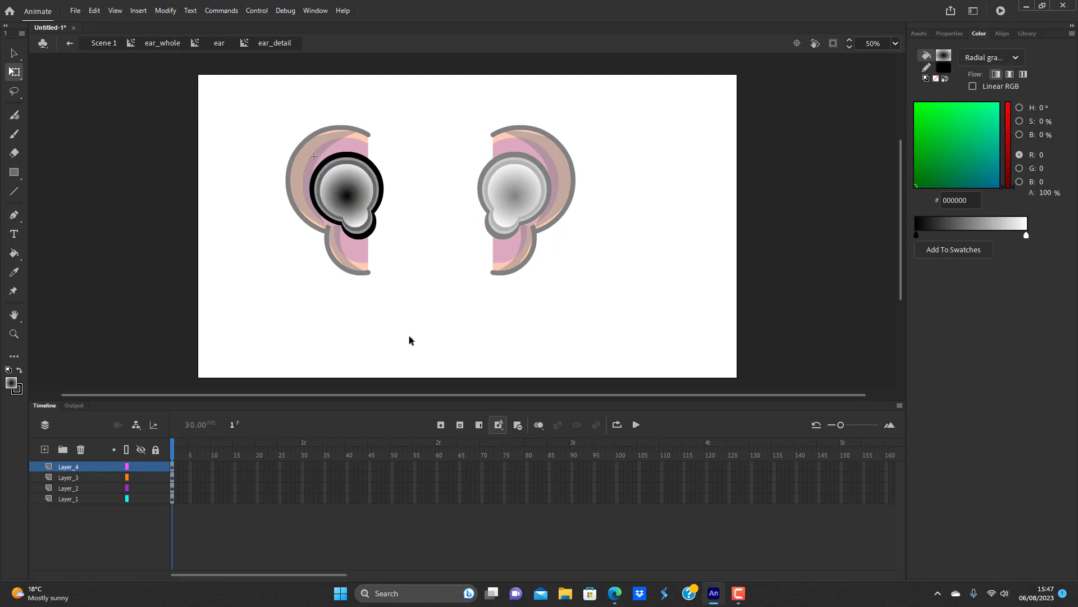
# Enlarge the Layer_4 radial gradient so the shape's edges are darker, and return to the ear_whole symbol
pyautogui.press('f')
pyautogui.click(354, 192)
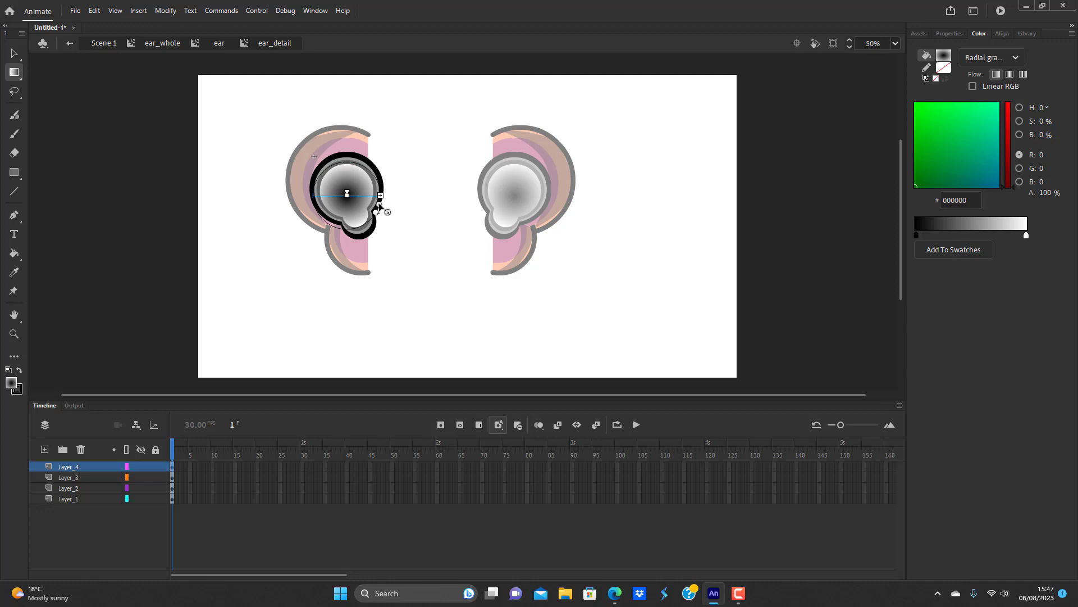
pyautogui.moveTo(376, 213); pyautogui.dragTo(394, 220)
pyautogui.click(436, 265)
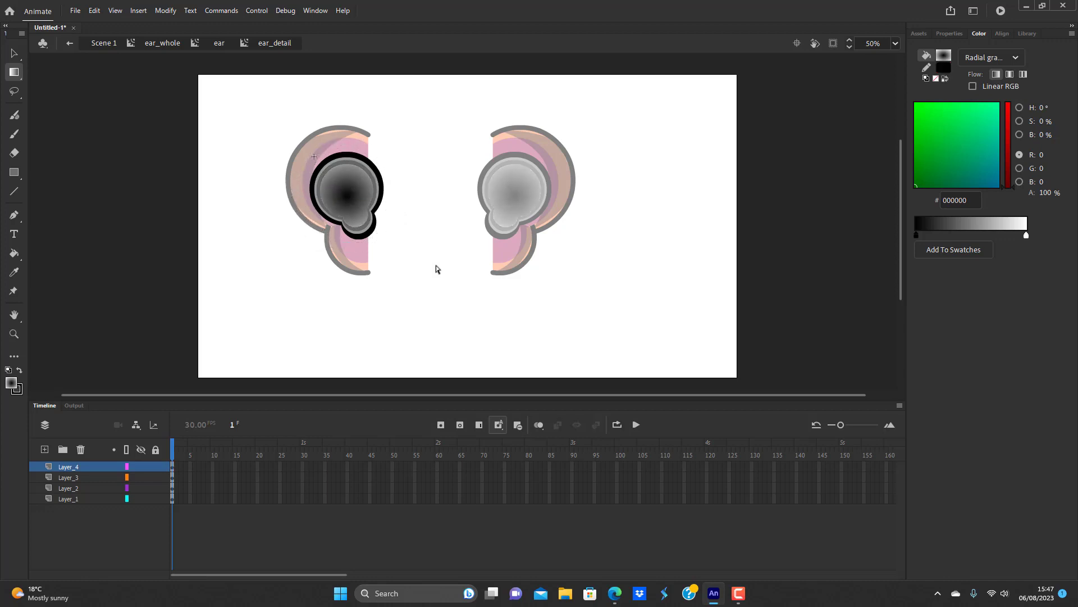
pyautogui.click(14, 54)
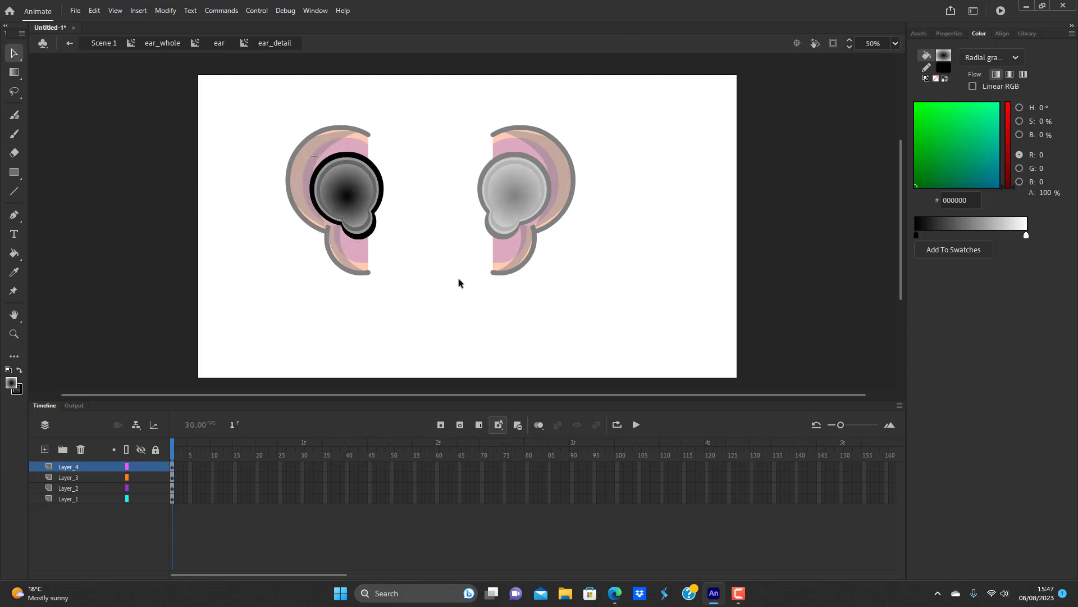
pyautogui.doubleClick(425, 279)
pyautogui.doubleClick(425, 279)
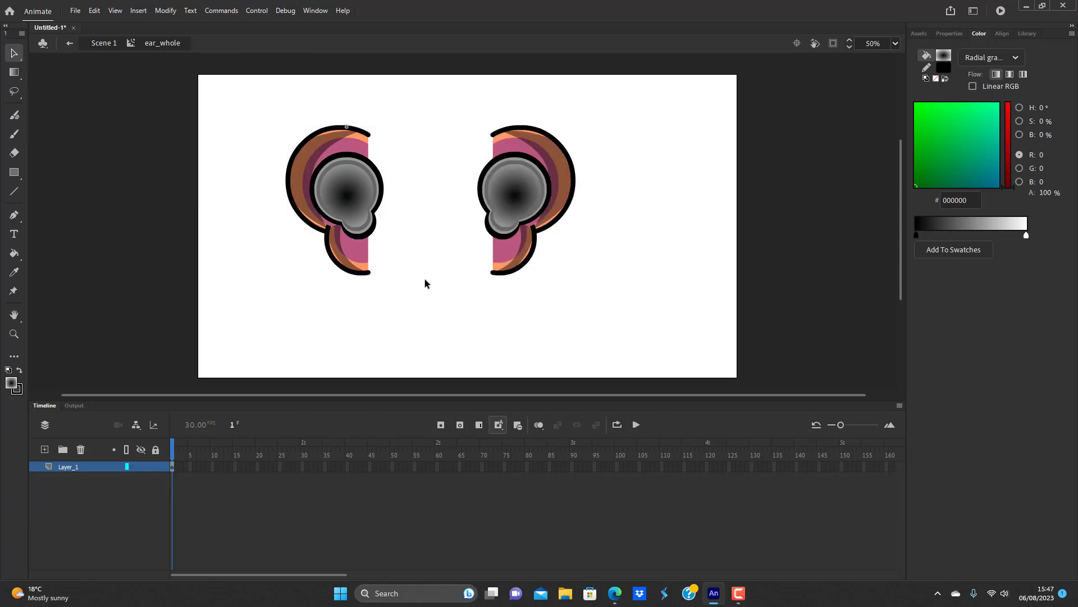
# Reopen the left ear's ear_detail symbol and draw a small circle on a new layer near the centre of the inner shape
pyautogui.doubleClick(354, 178)
pyautogui.click(357, 197)
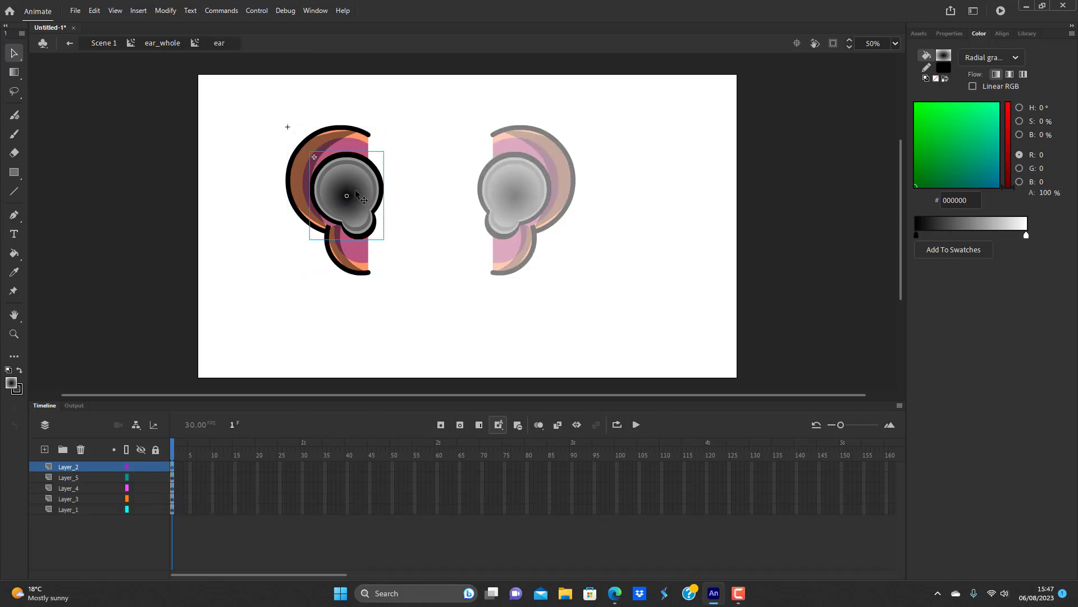
pyautogui.doubleClick(357, 196)
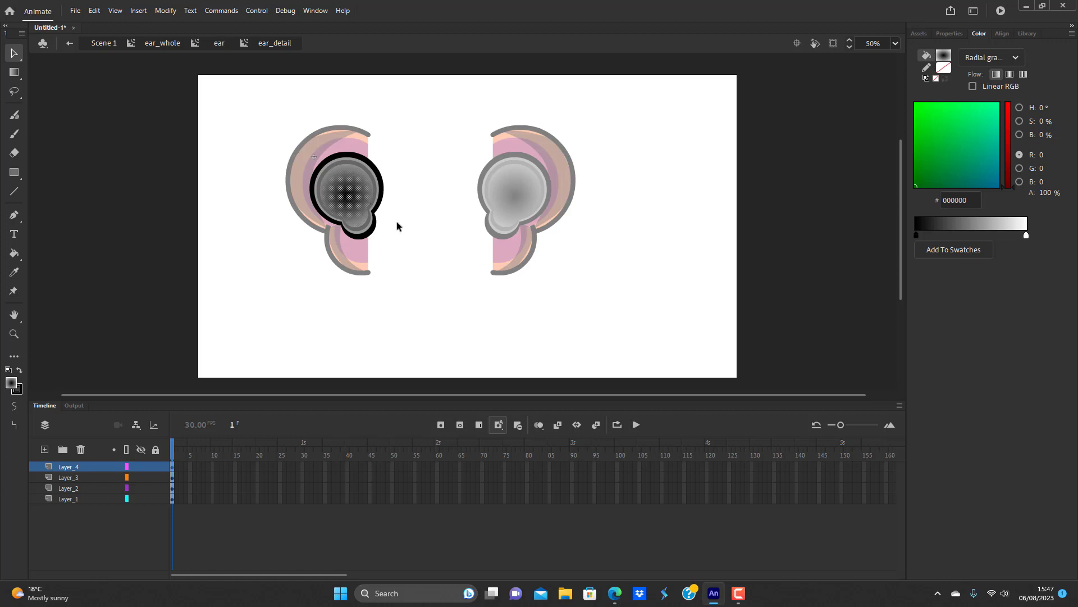
pyautogui.click(427, 246)
pyautogui.moveTo(14, 175); pyautogui.dragTo(60, 207)
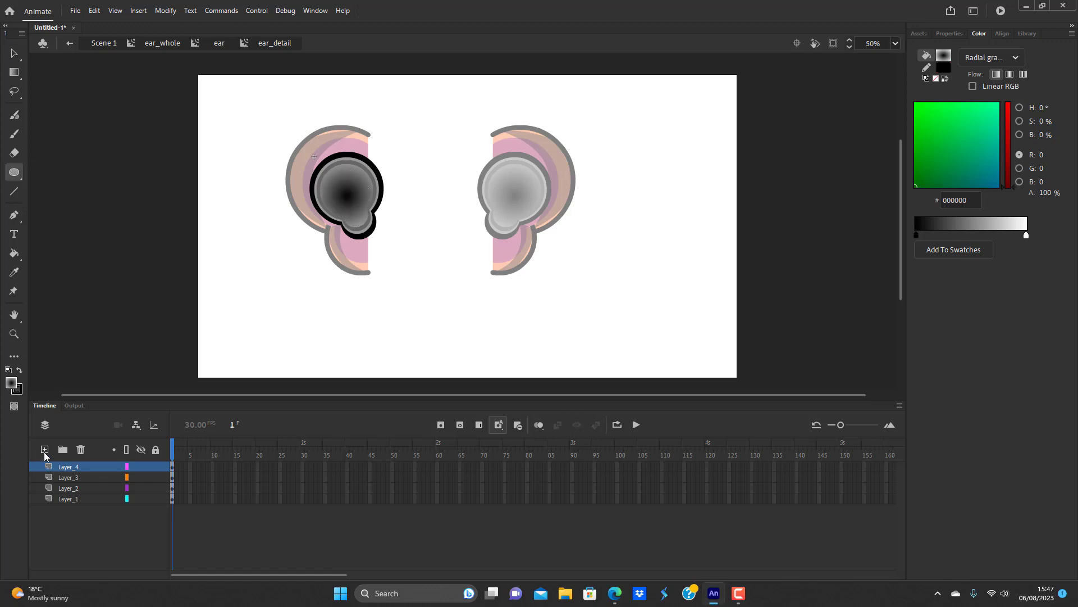
pyautogui.click(45, 450)
pyautogui.moveTo(336, 178); pyautogui.dragTo(368, 209)
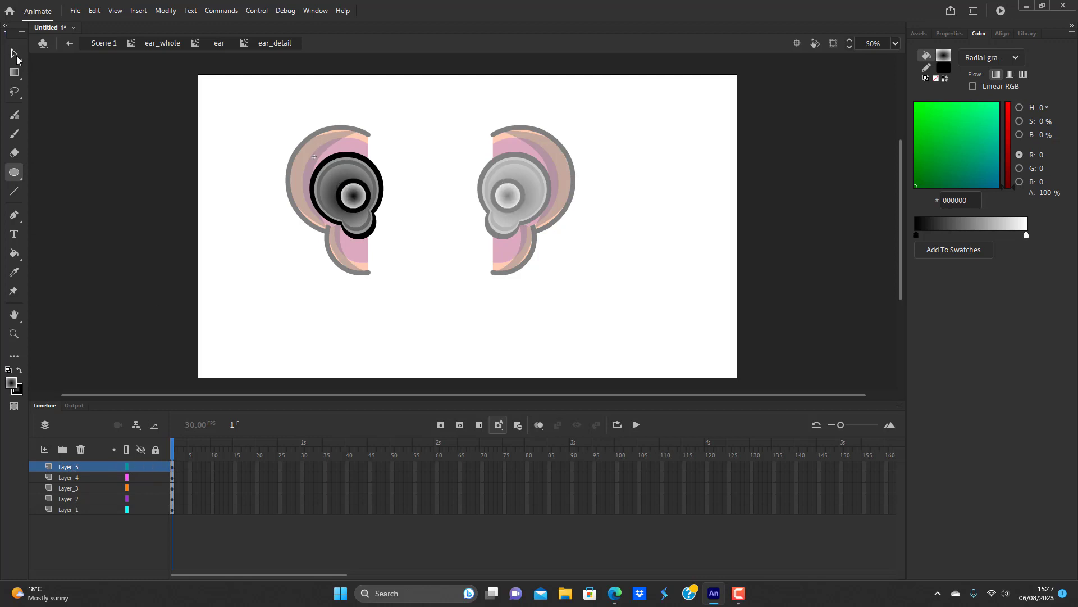
# Fill the small circle solid black #000000 and return to the ear_whole symbol
pyautogui.press('v')
pyautogui.click(355, 196)
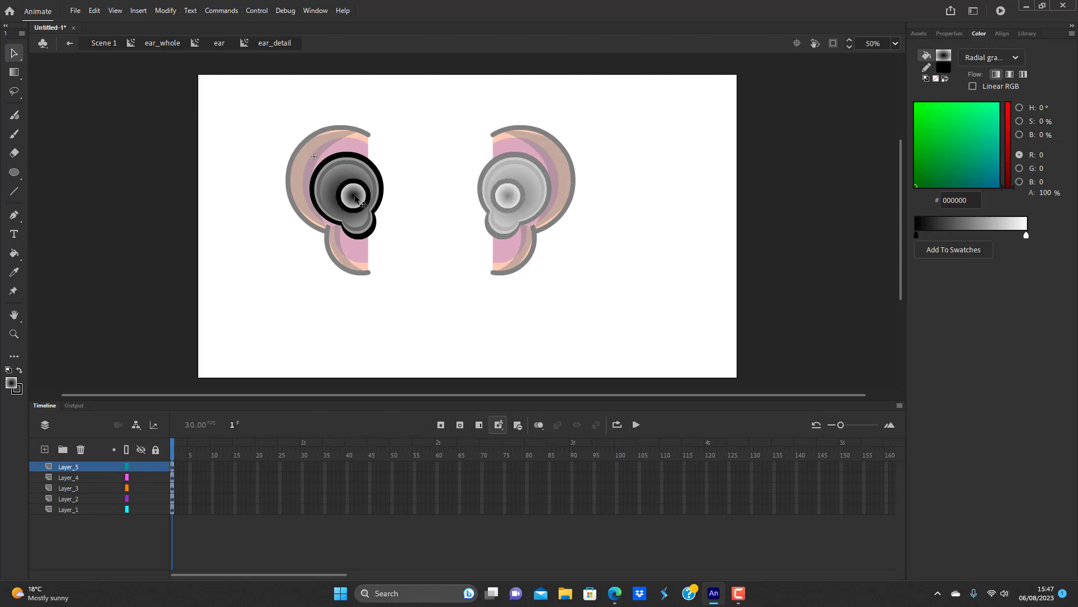
pyautogui.click(946, 52)
pyautogui.click(773, 93)
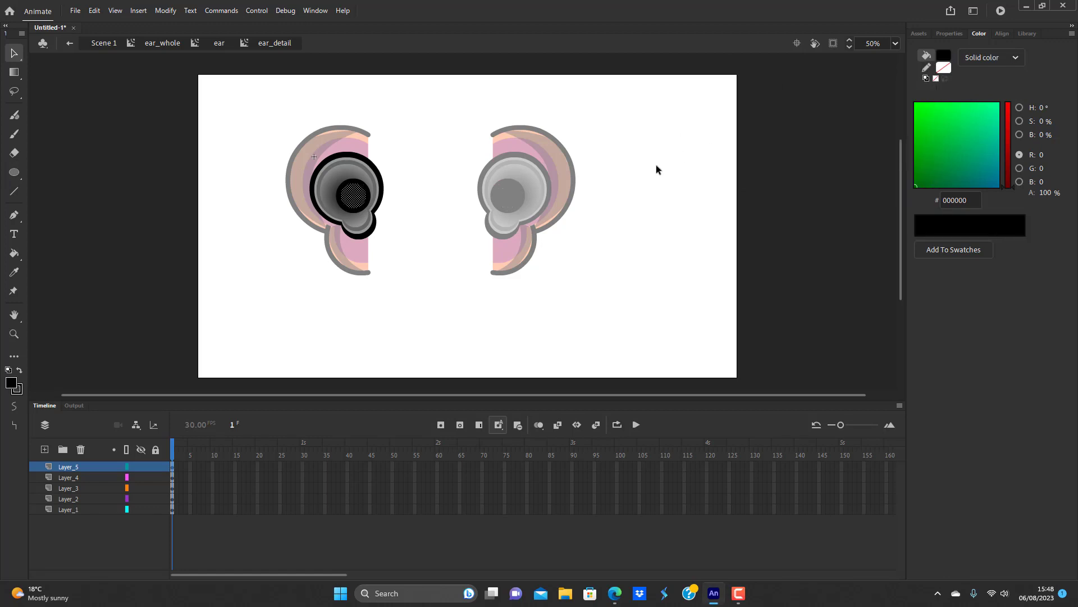
pyautogui.doubleClick(631, 210)
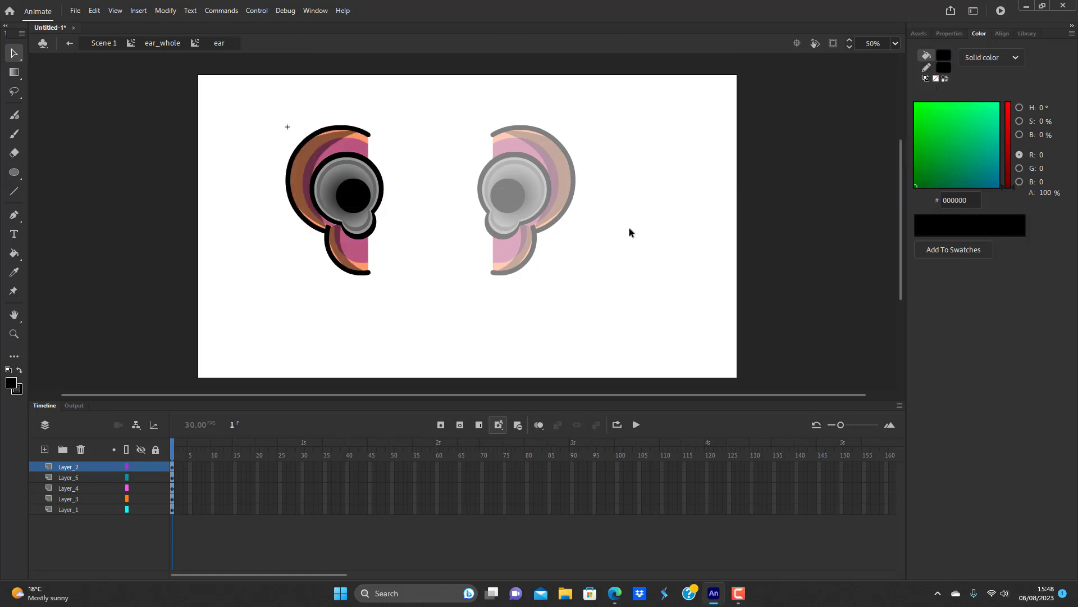
pyautogui.doubleClick(630, 227)
pyautogui.click(629, 227)
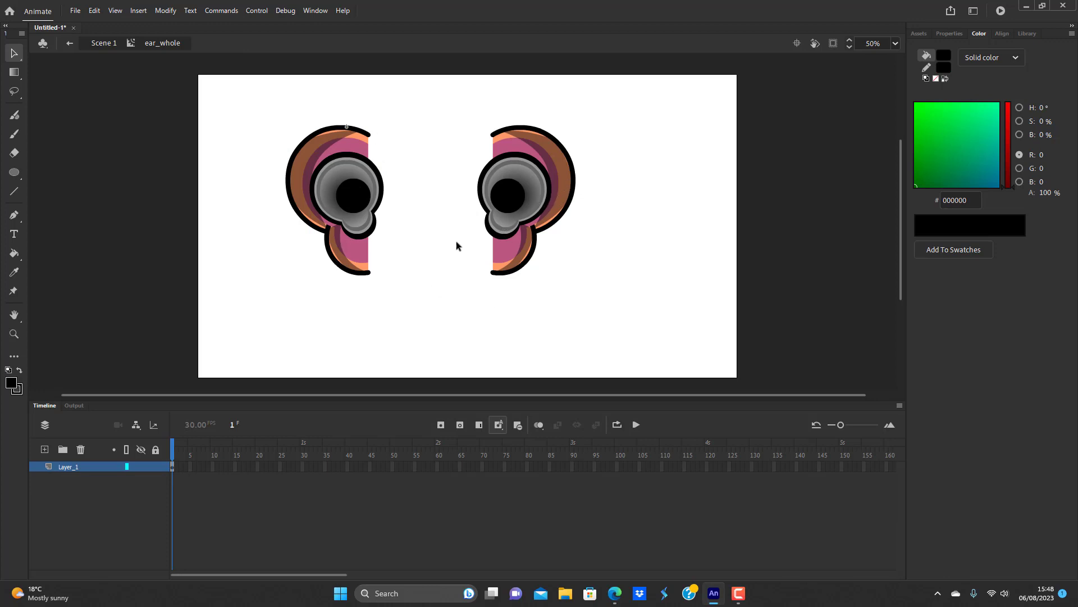
# Draw a black circle below and between the ears, and scale down a copy of its fill in the circle's upper part
pyautogui.click(14, 172)
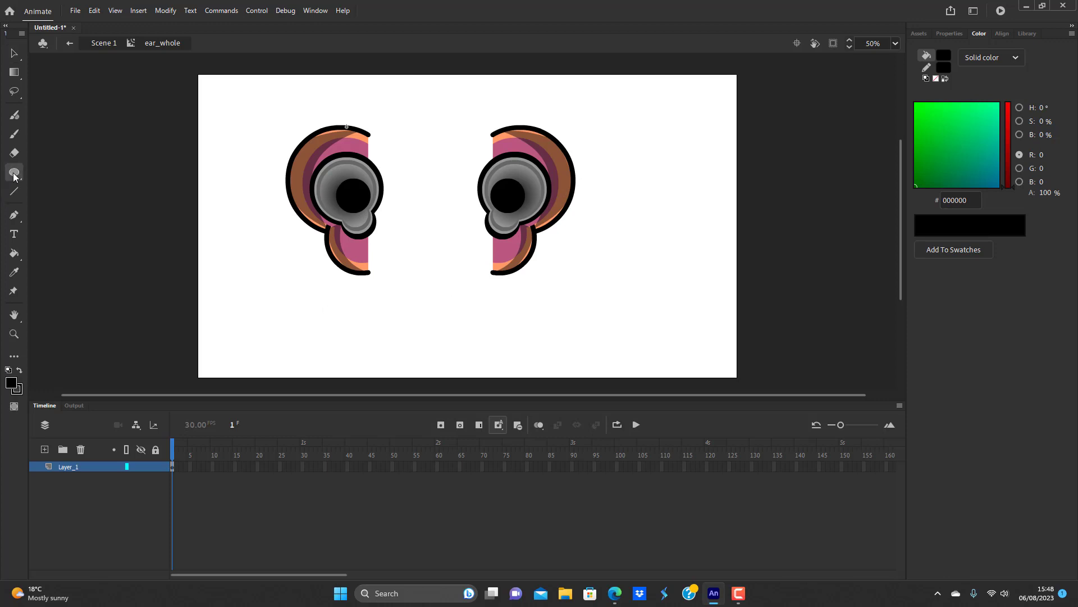
pyautogui.moveTo(414, 290); pyautogui.dragTo(478, 353)
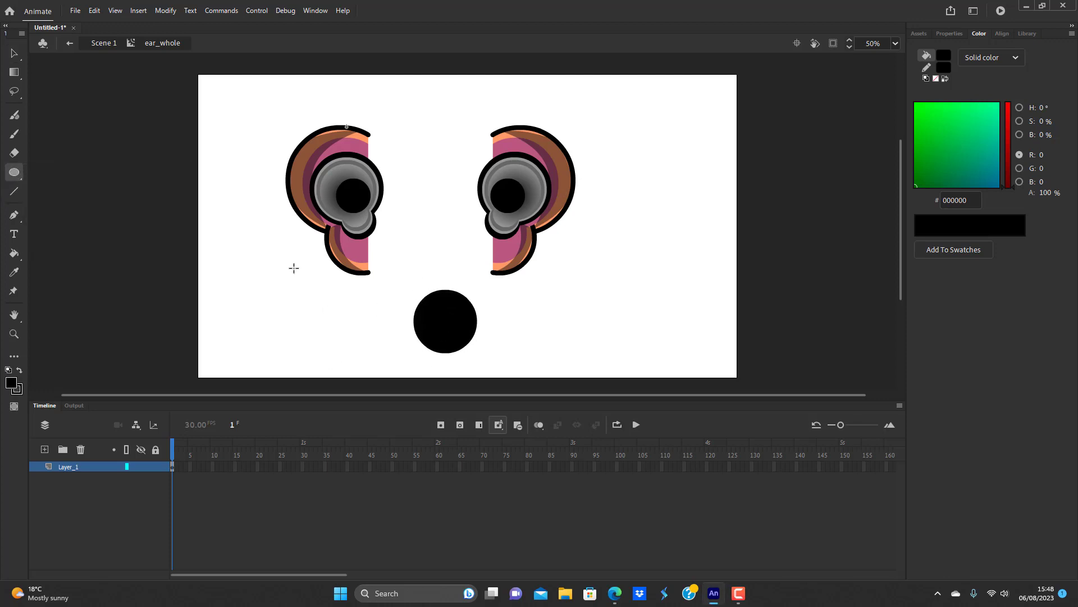
pyautogui.click(14, 53)
pyautogui.click(454, 324)
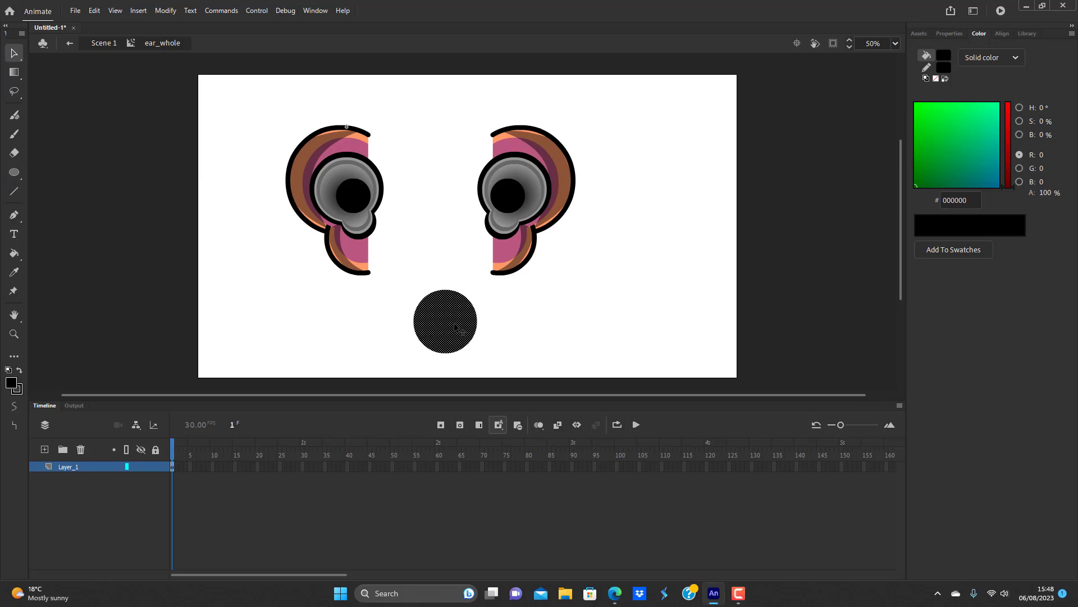
pyautogui.press('q')
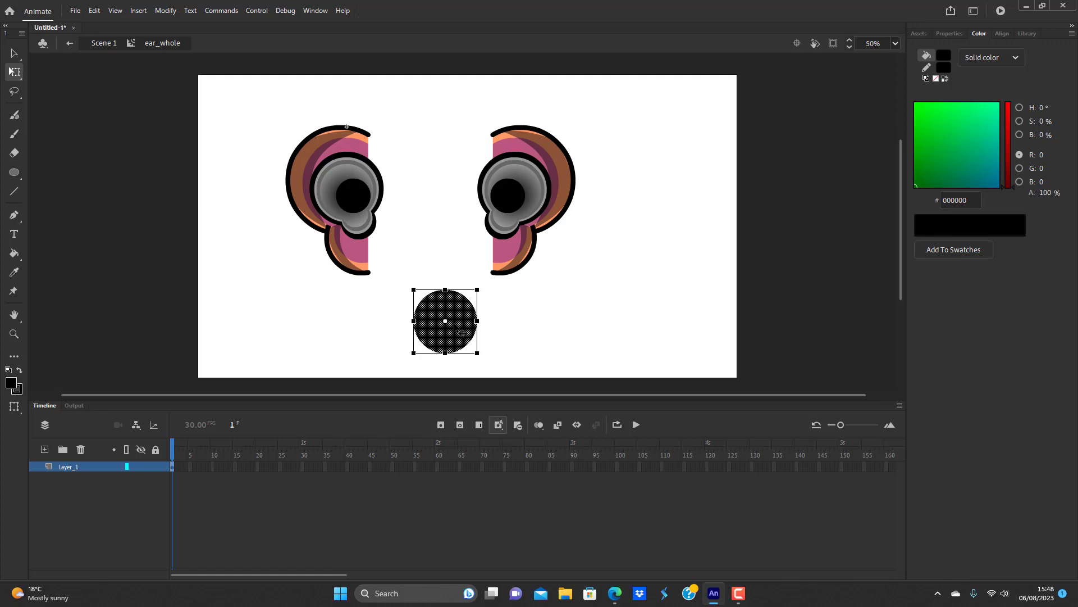
pyautogui.moveTo(477, 353)
pyautogui.mouseDown()
pyautogui.moveTo(463, 324)
pyautogui.moveTo(475, 344)
pyautogui.moveTo(469, 337)
pyautogui.mouseUp()
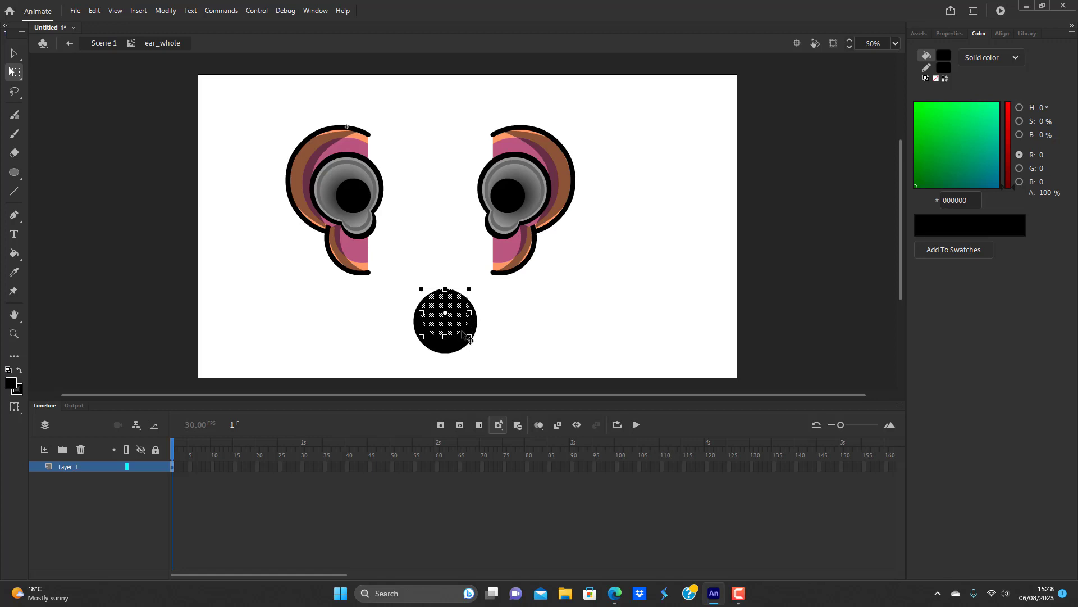
# Recolour the smaller circle teal #006666 and delete its fill to cut a hole in the black circle
pyautogui.click(945, 56)
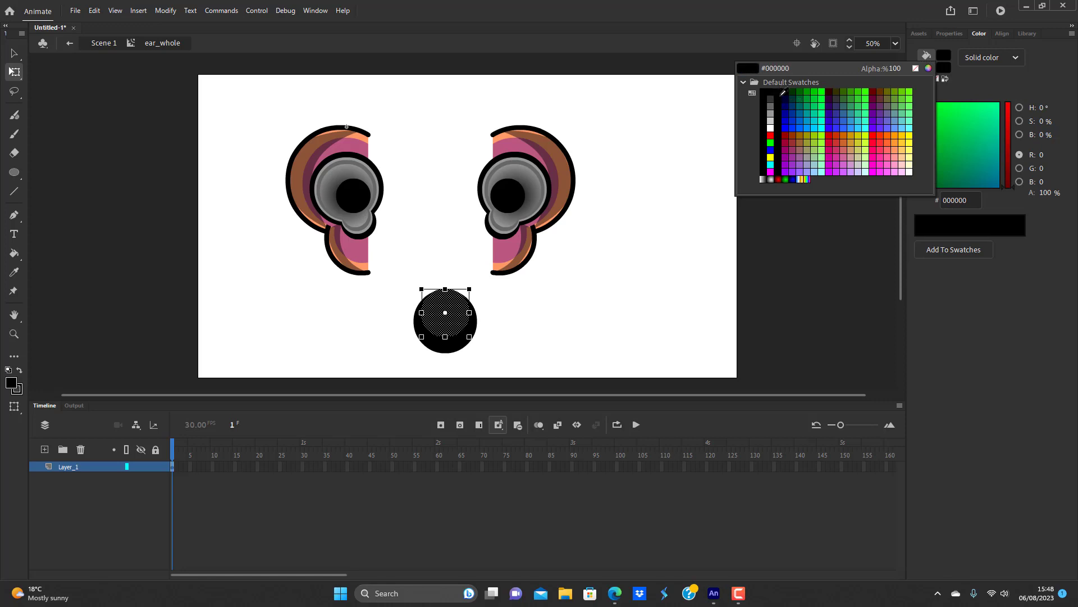
pyautogui.click(805, 102)
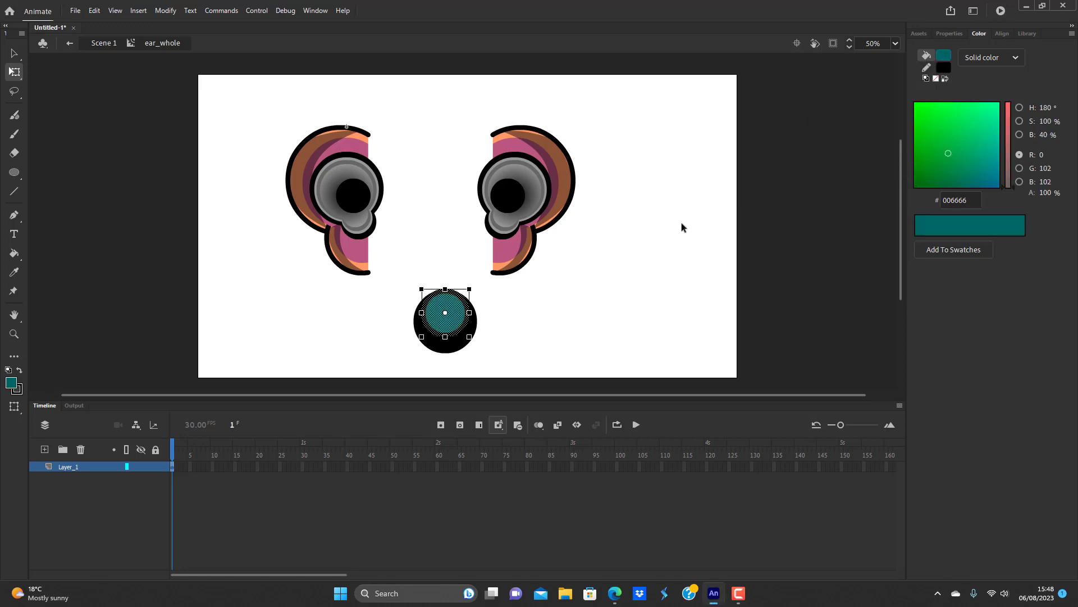
pyautogui.click(602, 343)
pyautogui.click(455, 319)
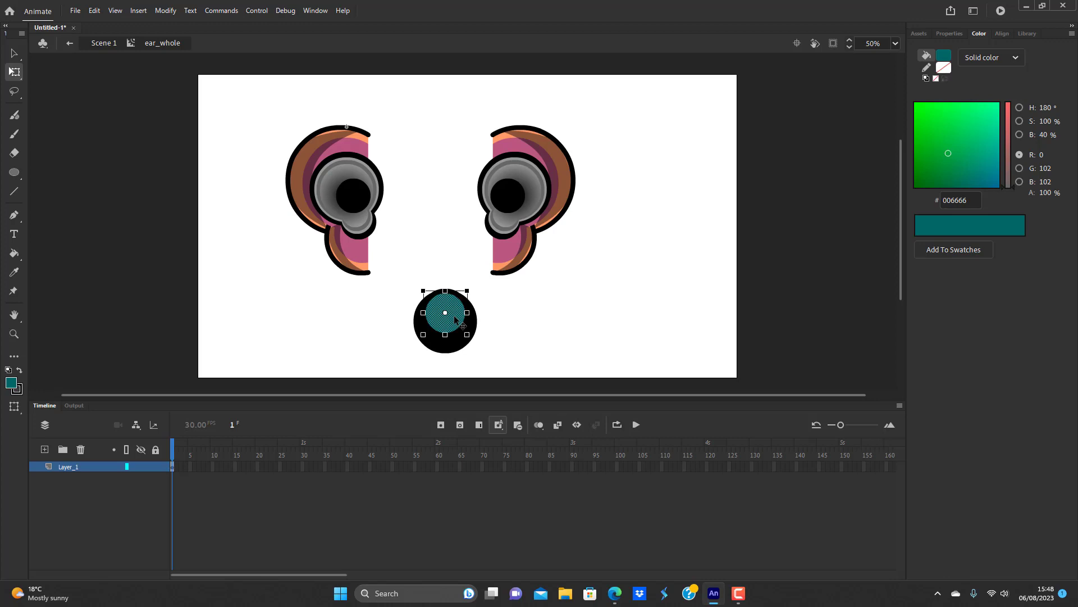
pyautogui.press('Delete')
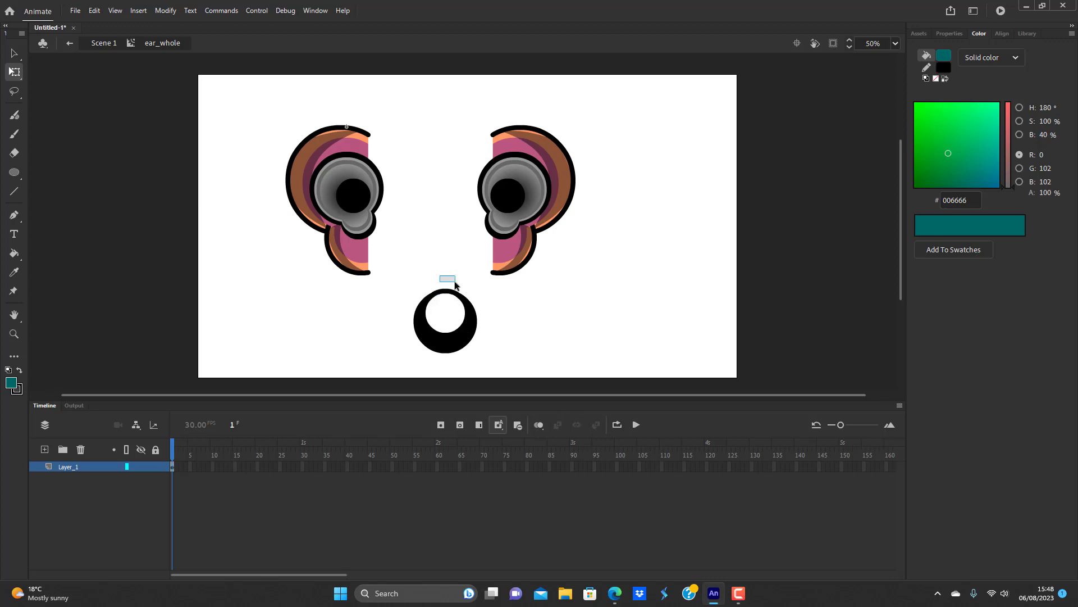
# Delete the short piece of outline above the hole and select the remaining black crescent fill
pyautogui.click(446, 291)
pyautogui.press('Delete')
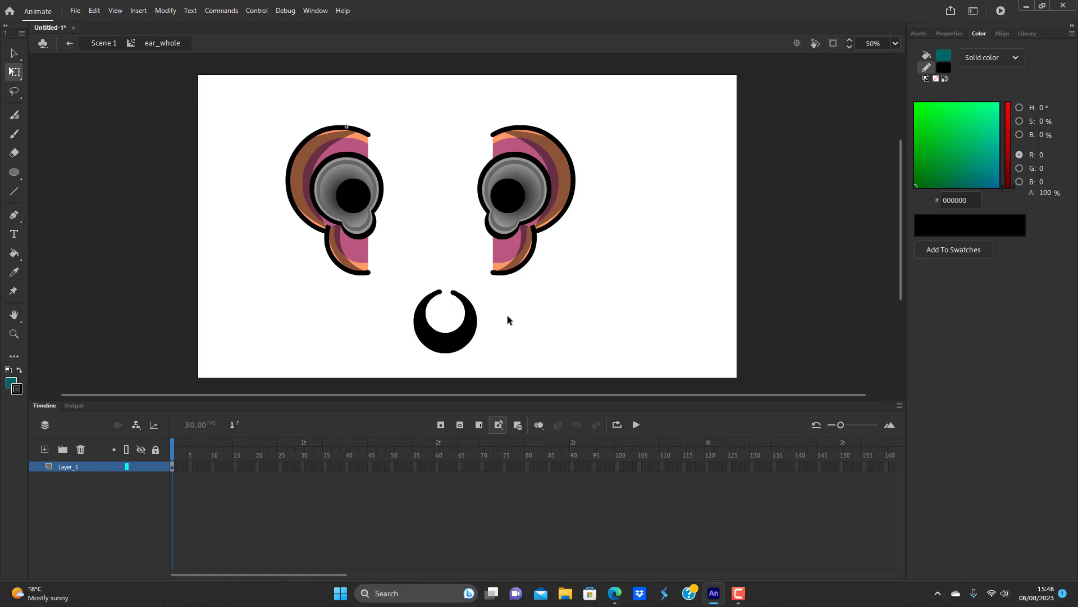
pyautogui.click(470, 344)
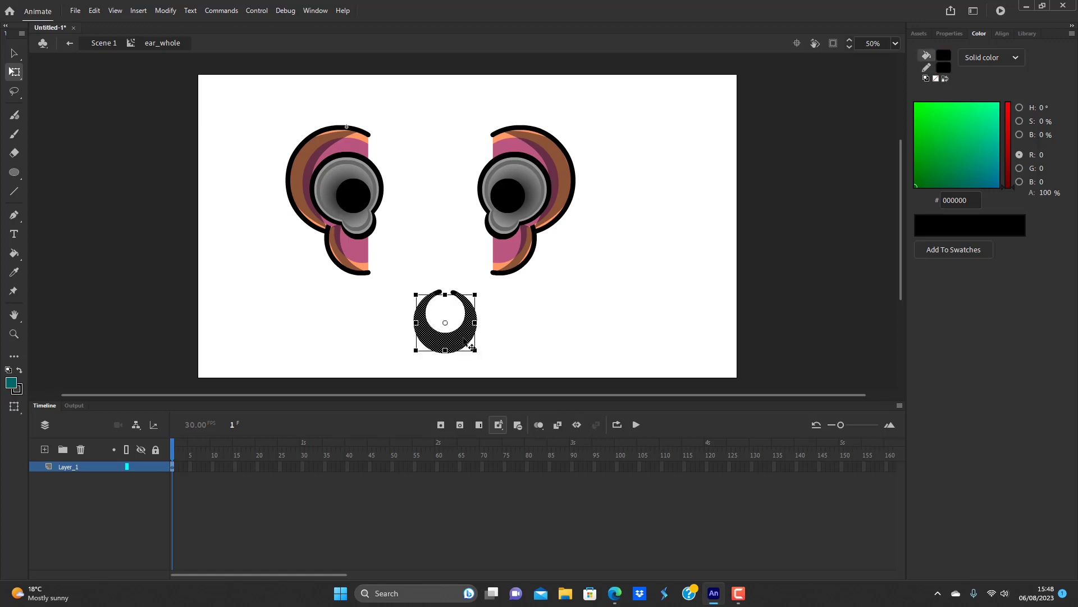
# Delete the remaining black outline around the crescent
pyautogui.click(545, 323)
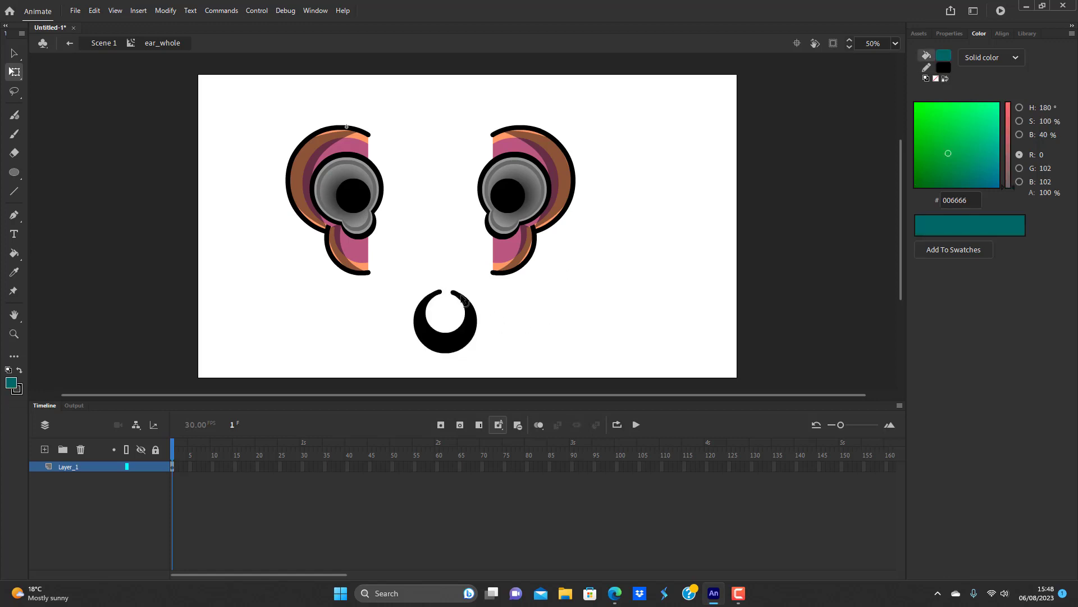
pyautogui.click(464, 296)
pyautogui.press('Delete')
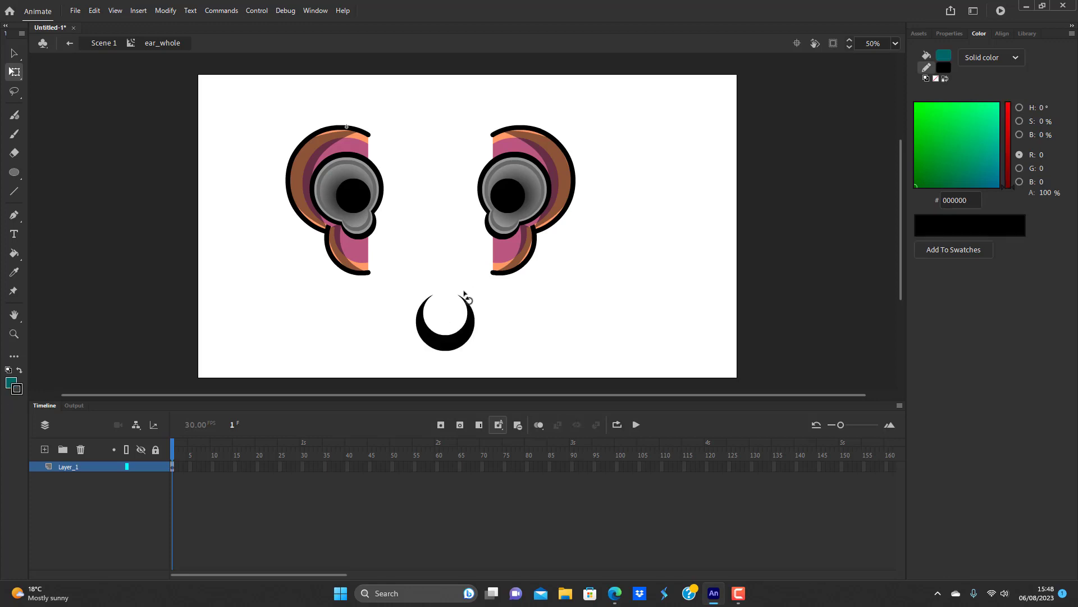
# Give the crescent a radial gradient fill and set its inner colour stop to orange #E35221
pyautogui.click(467, 340)
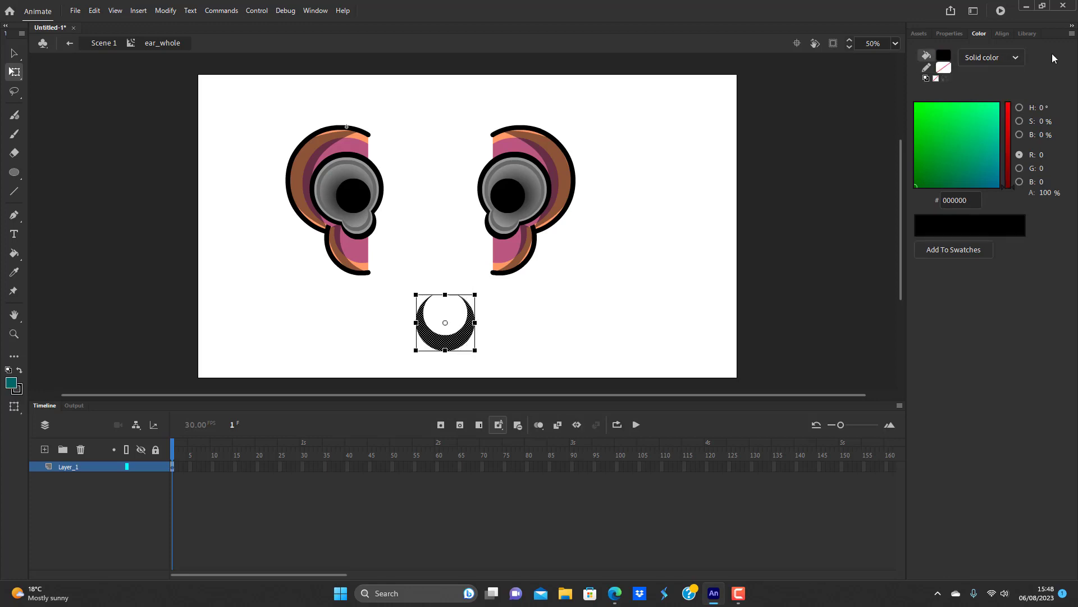
pyautogui.click(1018, 56)
pyautogui.click(1002, 132)
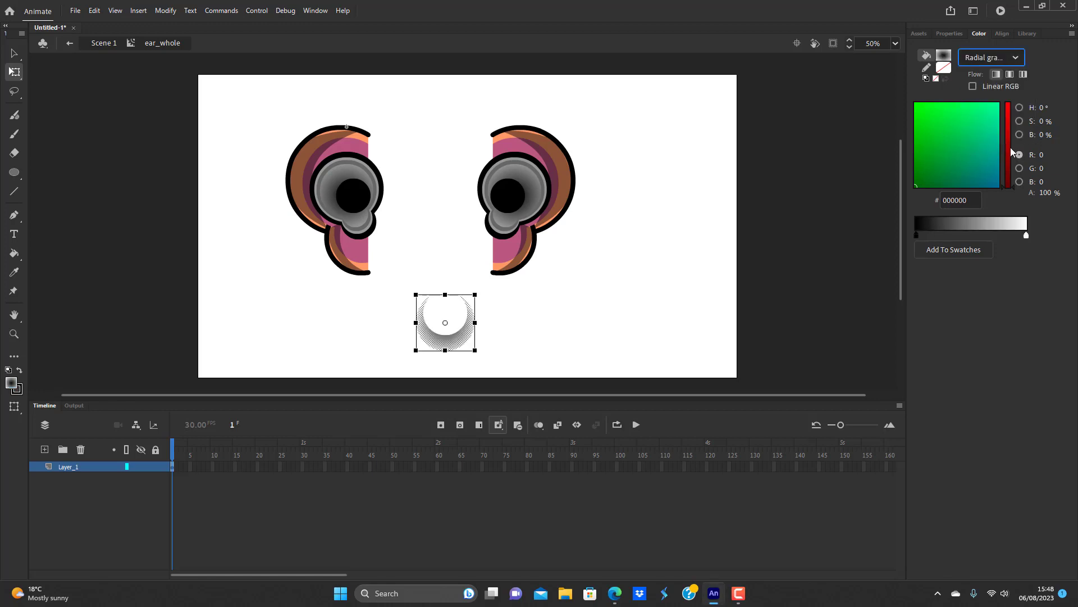
pyautogui.click(1010, 147)
pyautogui.click(971, 163)
pyautogui.click(953, 125)
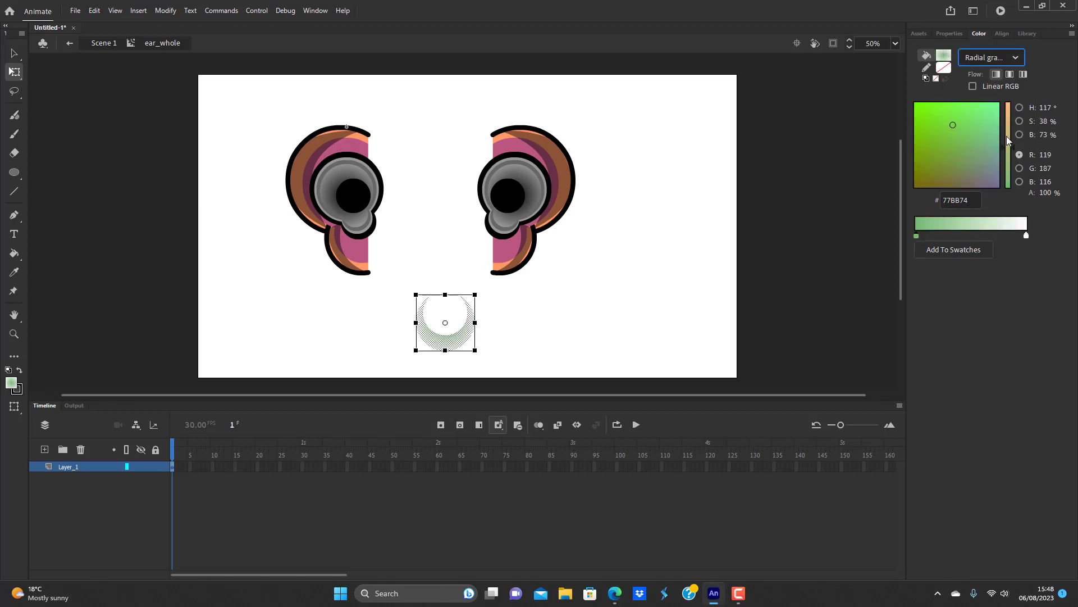
pyautogui.moveTo(1006, 135); pyautogui.dragTo(1009, 120)
pyautogui.click(939, 152)
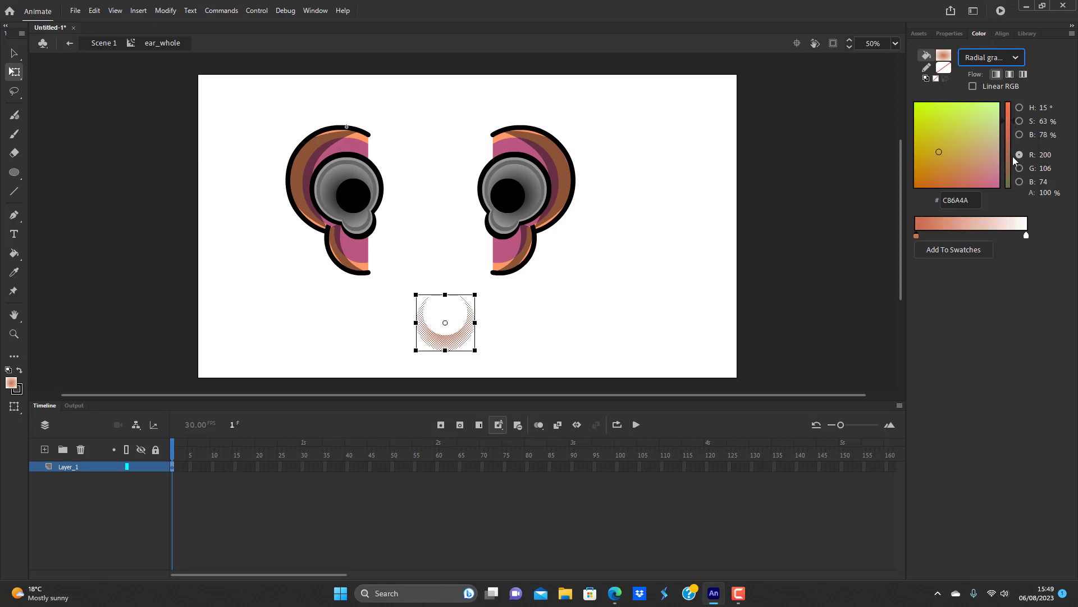
pyautogui.moveTo(1009, 154); pyautogui.dragTo(1007, 111)
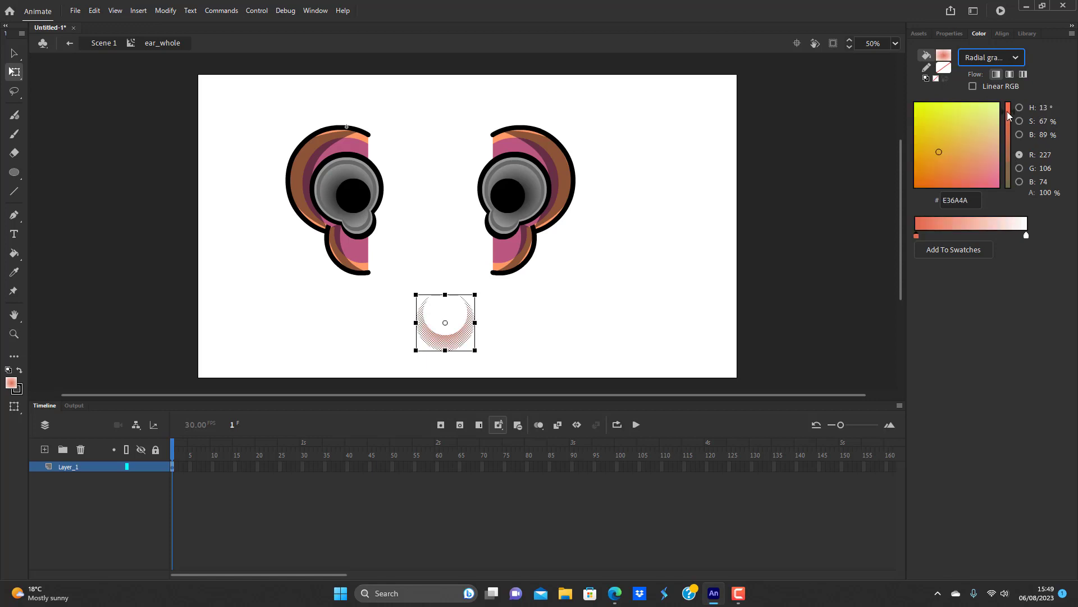
pyautogui.moveTo(956, 185)
pyautogui.mouseDown()
pyautogui.moveTo(975, 163)
pyautogui.moveTo(990, 172)
pyautogui.moveTo(991, 140)
pyautogui.moveTo(937, 134)
pyautogui.mouseUp()
pyautogui.click(926, 160)
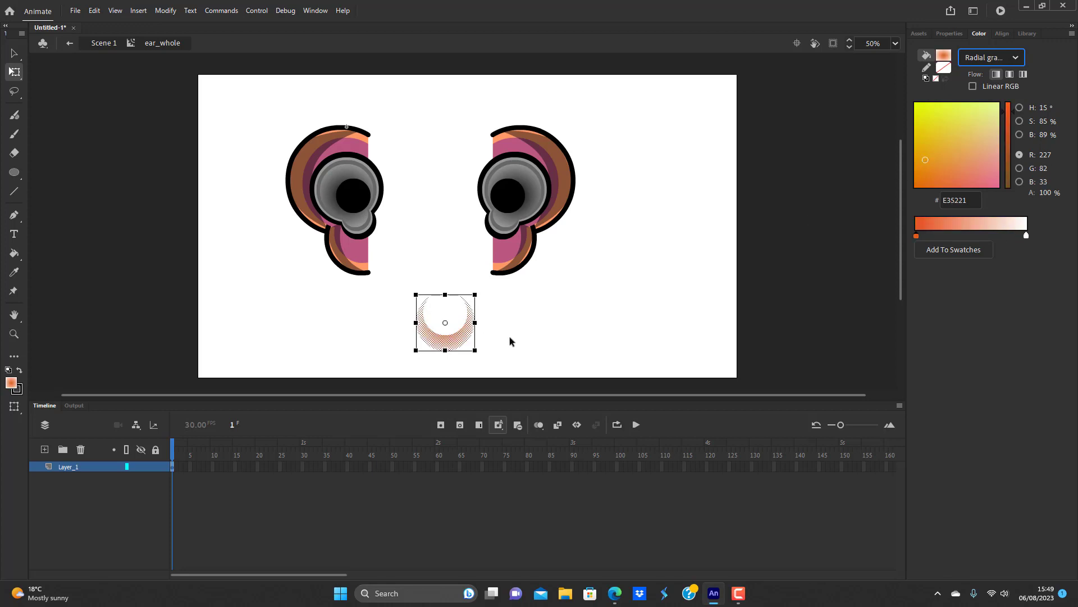
# Set the gradient's outer colour stop to yellow #FFDE25 and move both stops inward along the gradient ramp
pyautogui.moveTo(1026, 236); pyautogui.dragTo(966, 235)
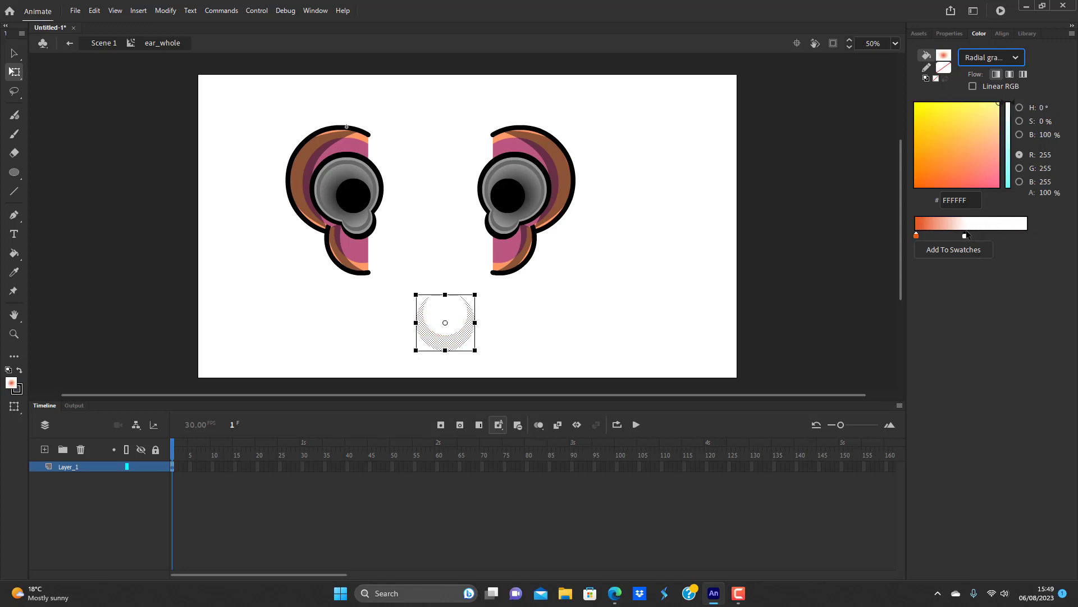
pyautogui.click(965, 171)
pyautogui.click(964, 142)
pyautogui.moveTo(965, 141)
pyautogui.mouseDown()
pyautogui.moveTo(937, 132)
pyautogui.moveTo(934, 114)
pyautogui.mouseUp()
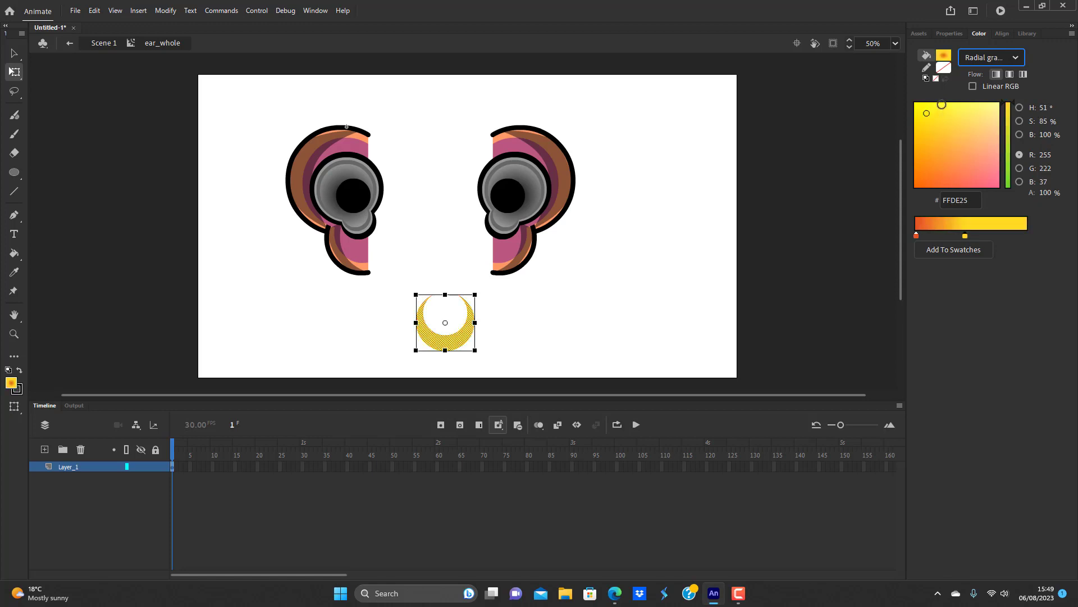
pyautogui.moveTo(966, 236); pyautogui.dragTo(1001, 236)
pyautogui.moveTo(917, 236); pyautogui.dragTo(952, 242)
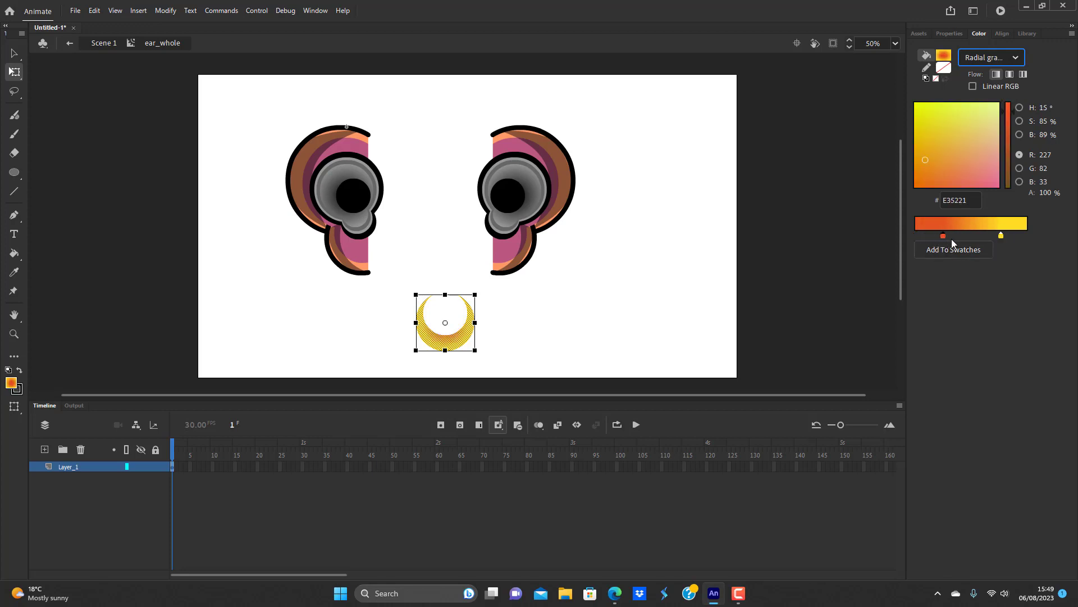
pyautogui.click(672, 287)
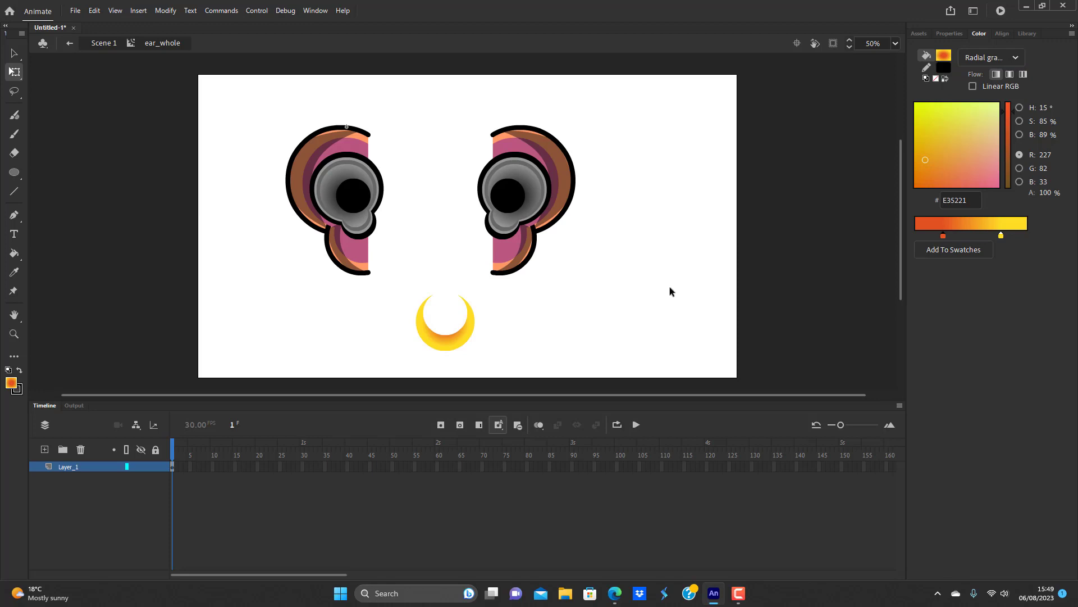
# Enlarge the crescent's radial gradient slightly with the Gradient Transform tool so the orange spreads further outward
pyautogui.press('f')
pyautogui.click(463, 335)
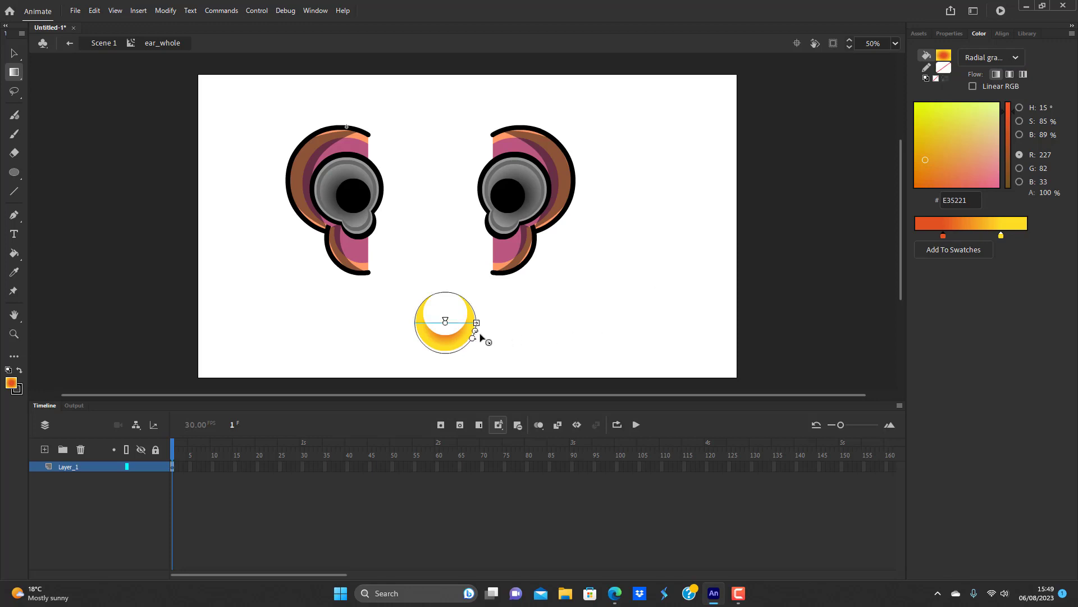
pyautogui.moveTo(477, 331); pyautogui.dragTo(485, 335)
pyautogui.click(508, 324)
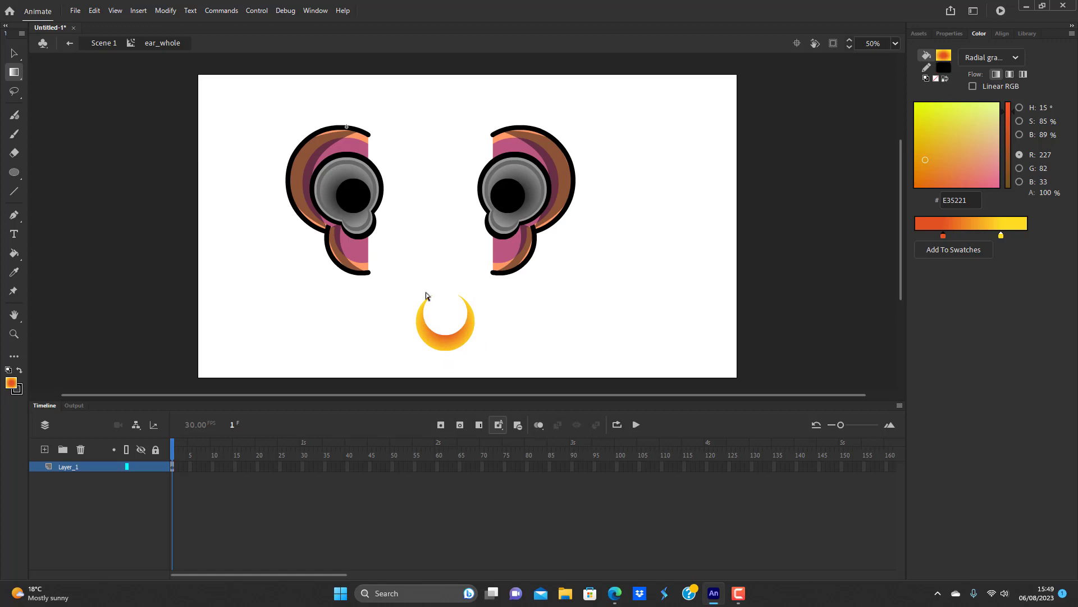
# Convert the crescent to a symbol named earring and move it below the left ear
pyautogui.click(465, 341)
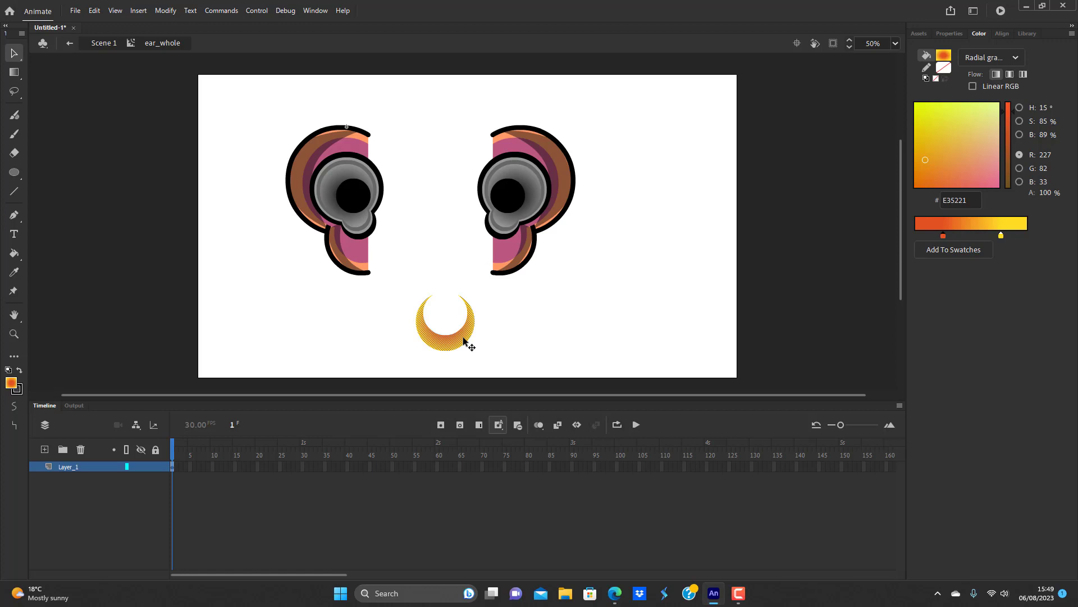
pyautogui.press('F8')
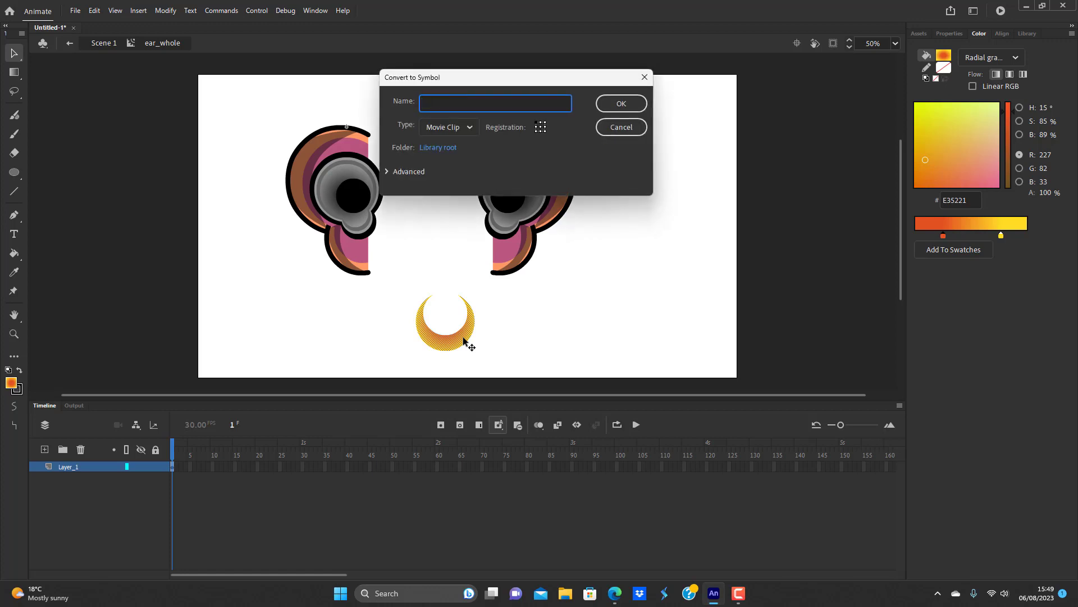
pyautogui.write('earring')
pyautogui.click(632, 105)
pyautogui.moveTo(463, 333); pyautogui.dragTo(384, 322)
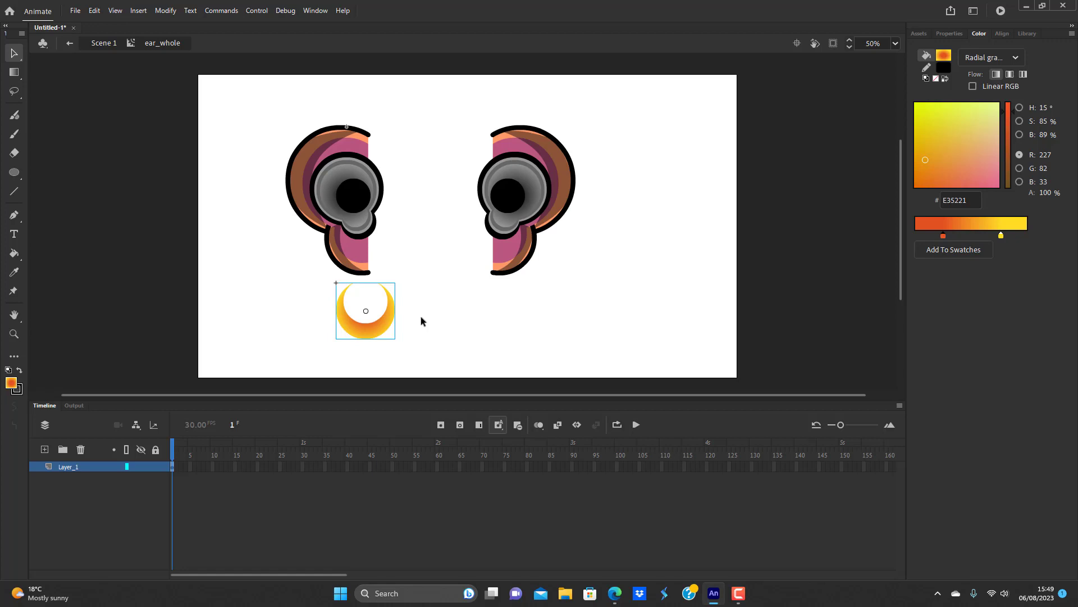
# Cut the earring and paste it in place on a new top layer inside the ear symbol
pyautogui.hotkey('ctrl', 'x')
pyautogui.doubleClick(350, 230)
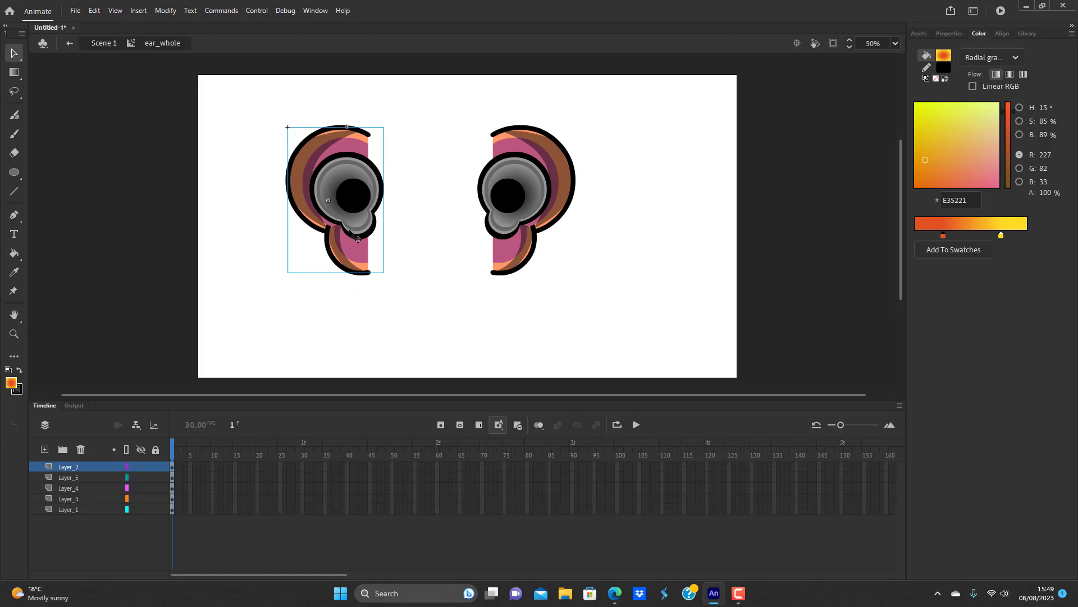
pyautogui.doubleClick(350, 231)
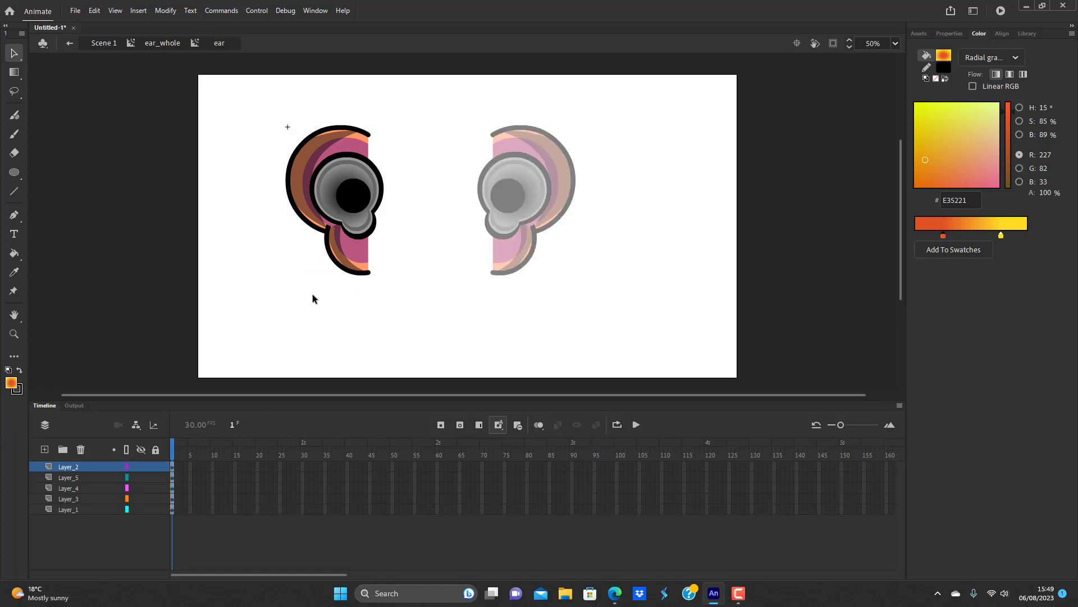
pyautogui.click(44, 449)
pyautogui.hotkey('ctrl', 'shift', 'v')
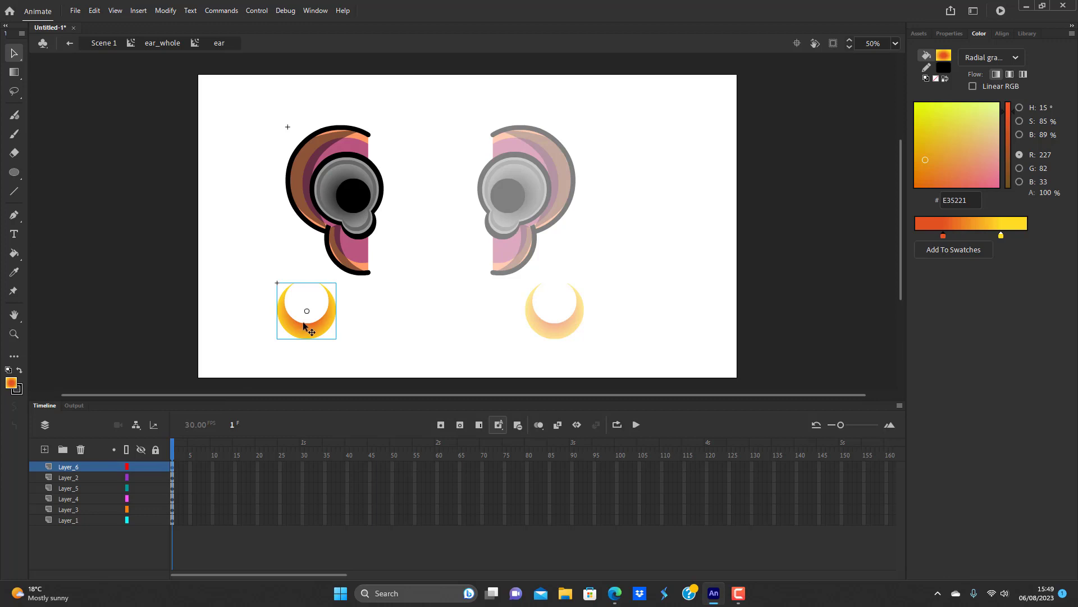
# Move the earring onto the earlobe's outer edge, scale it down and rotate it to hang from the lobe
pyautogui.moveTo(304, 323); pyautogui.dragTo(327, 284)
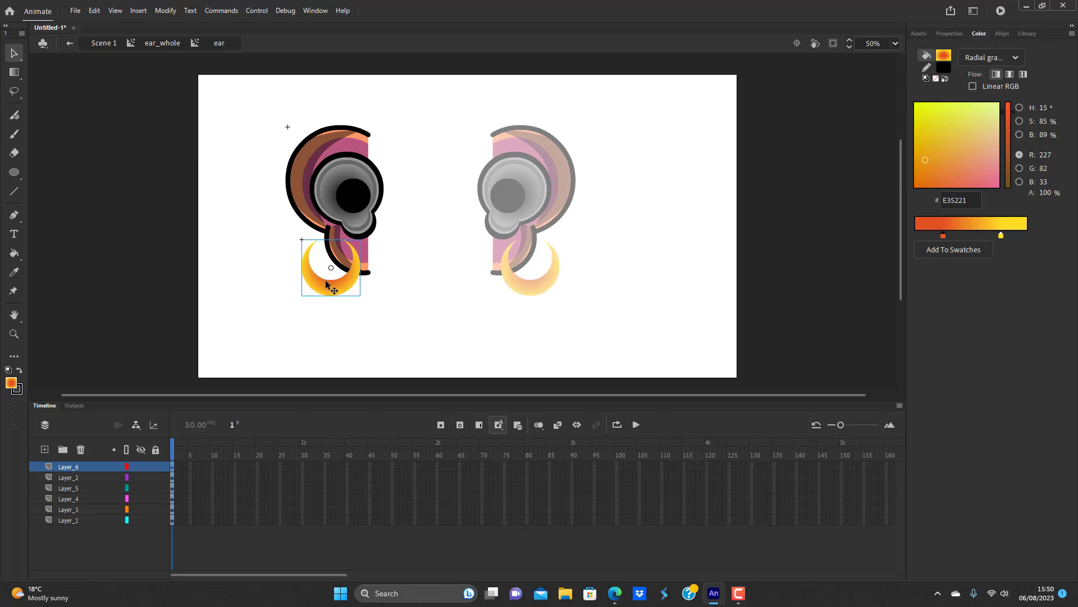
pyautogui.press('q')
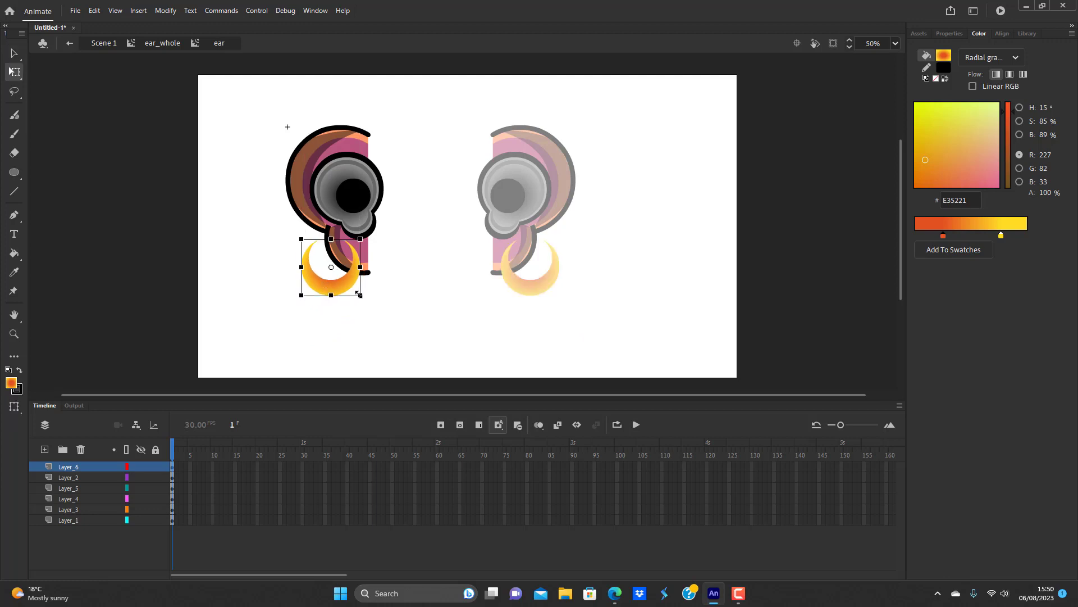
pyautogui.moveTo(358, 294); pyautogui.dragTo(350, 285)
pyautogui.moveTo(359, 248); pyautogui.dragTo(338, 272)
pyautogui.click(369, 307)
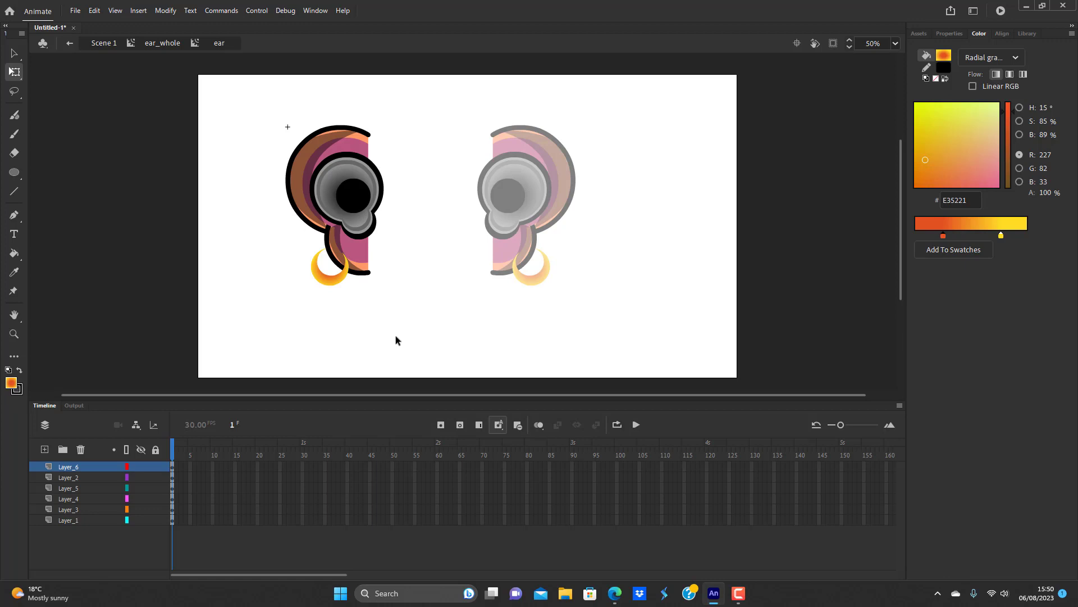
pyautogui.click(341, 285)
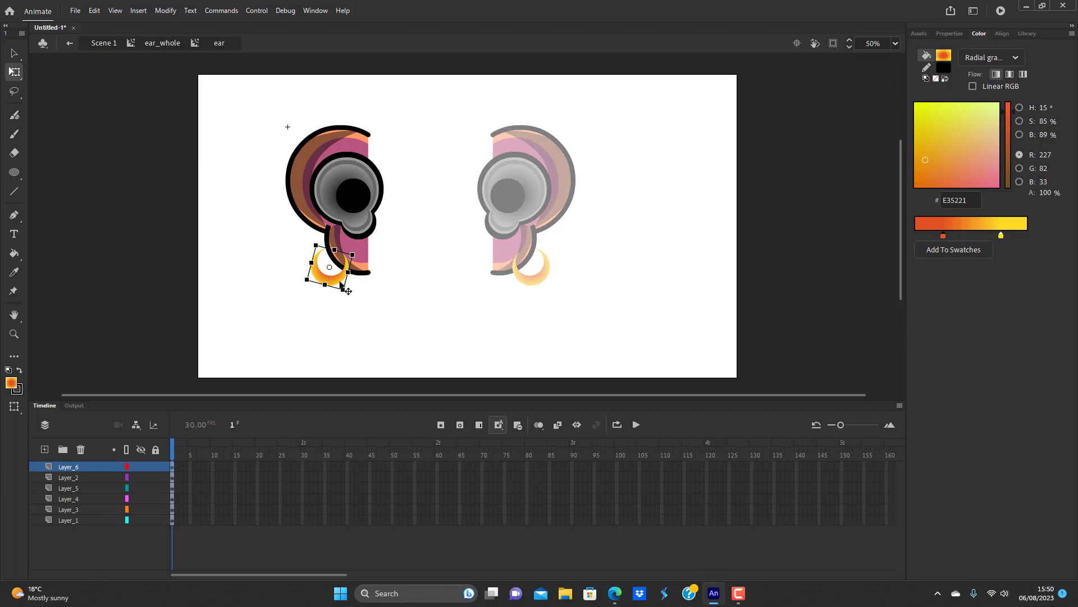
pyautogui.click(355, 318)
# Exit the nested ear symbols back to Scene 1 and deselect the artwork
pyautogui.doubleClick(420, 340)
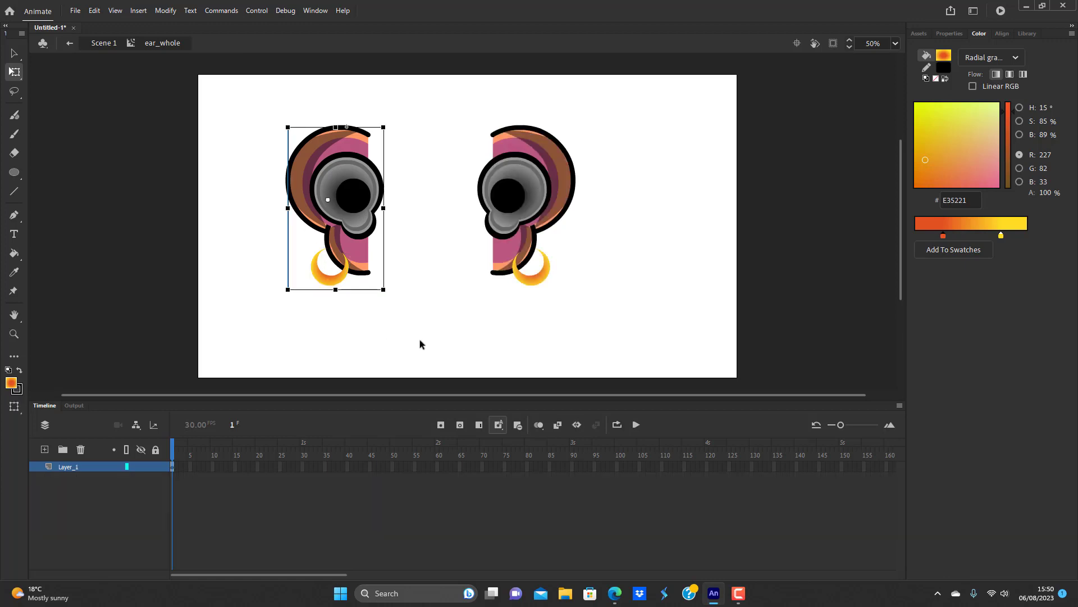
pyautogui.doubleClick(420, 340)
pyautogui.click(453, 366)
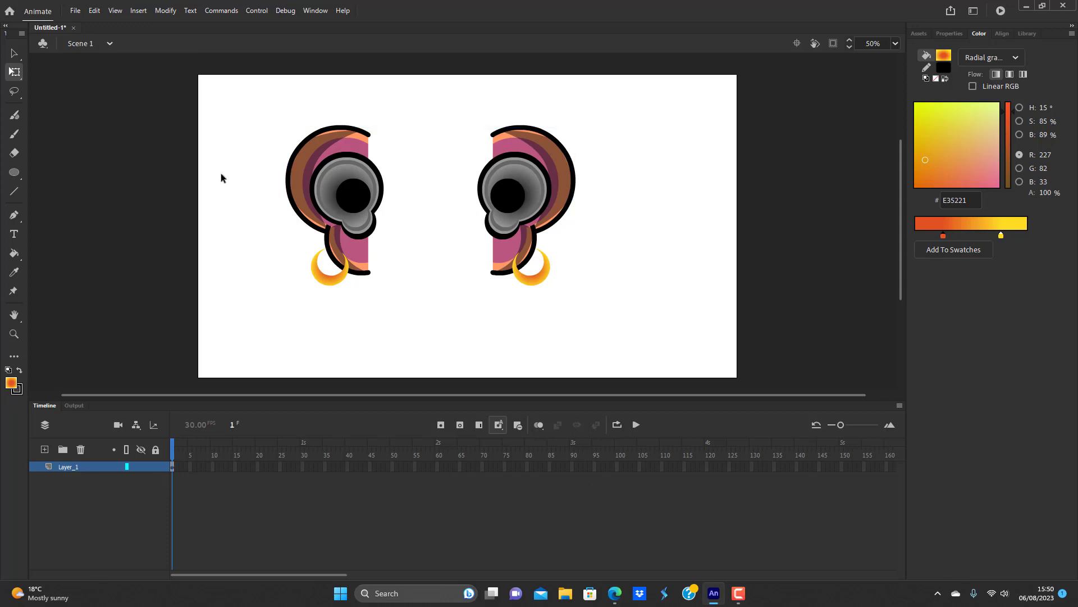